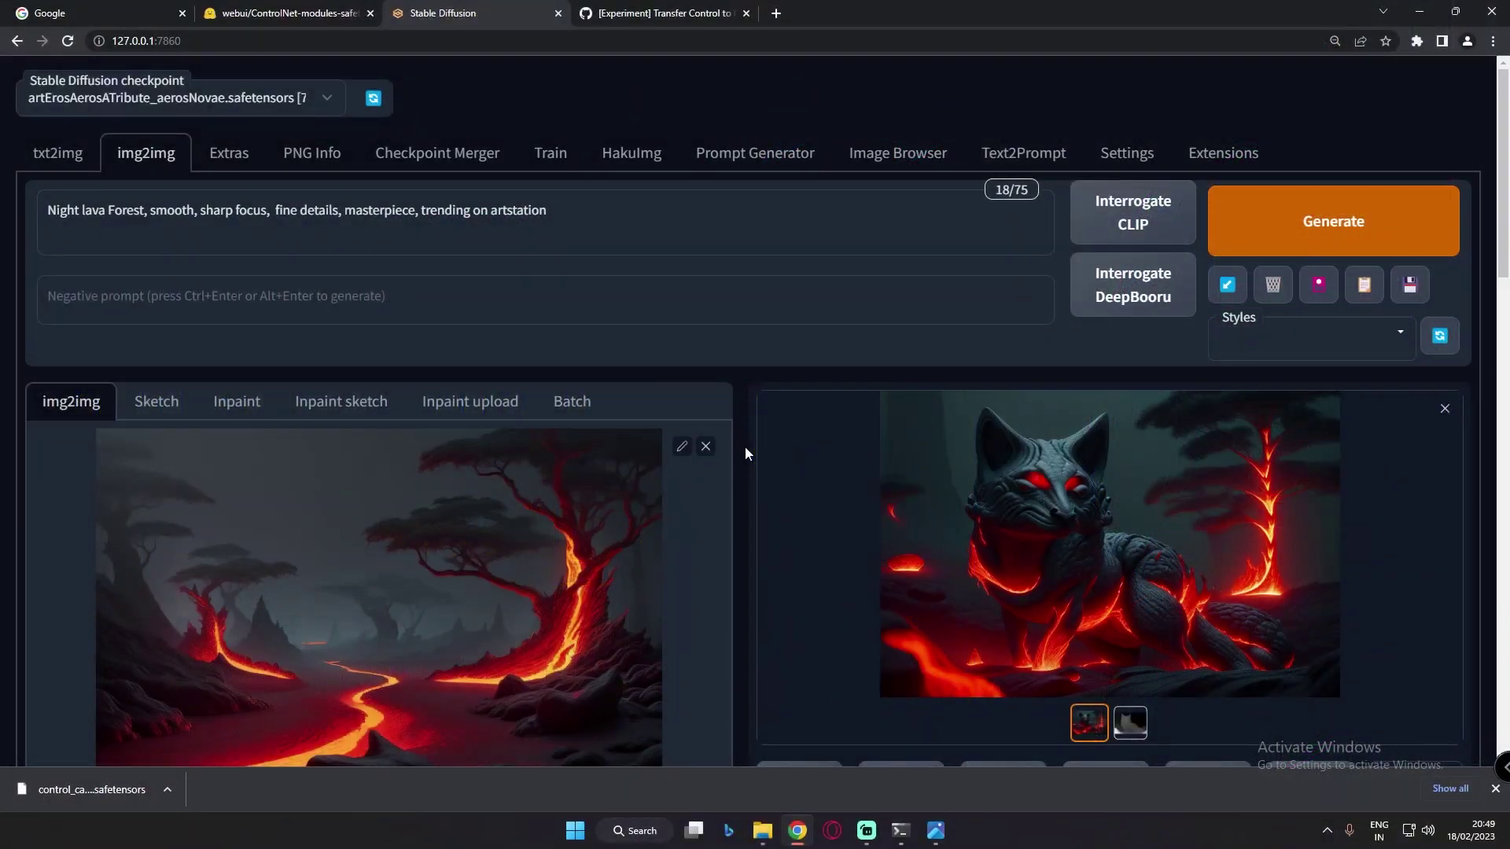
Step: Examine the img2img source image, the ControlNet fox image and the enlarged lava fox result
scroll(786, 460, "down", 2)
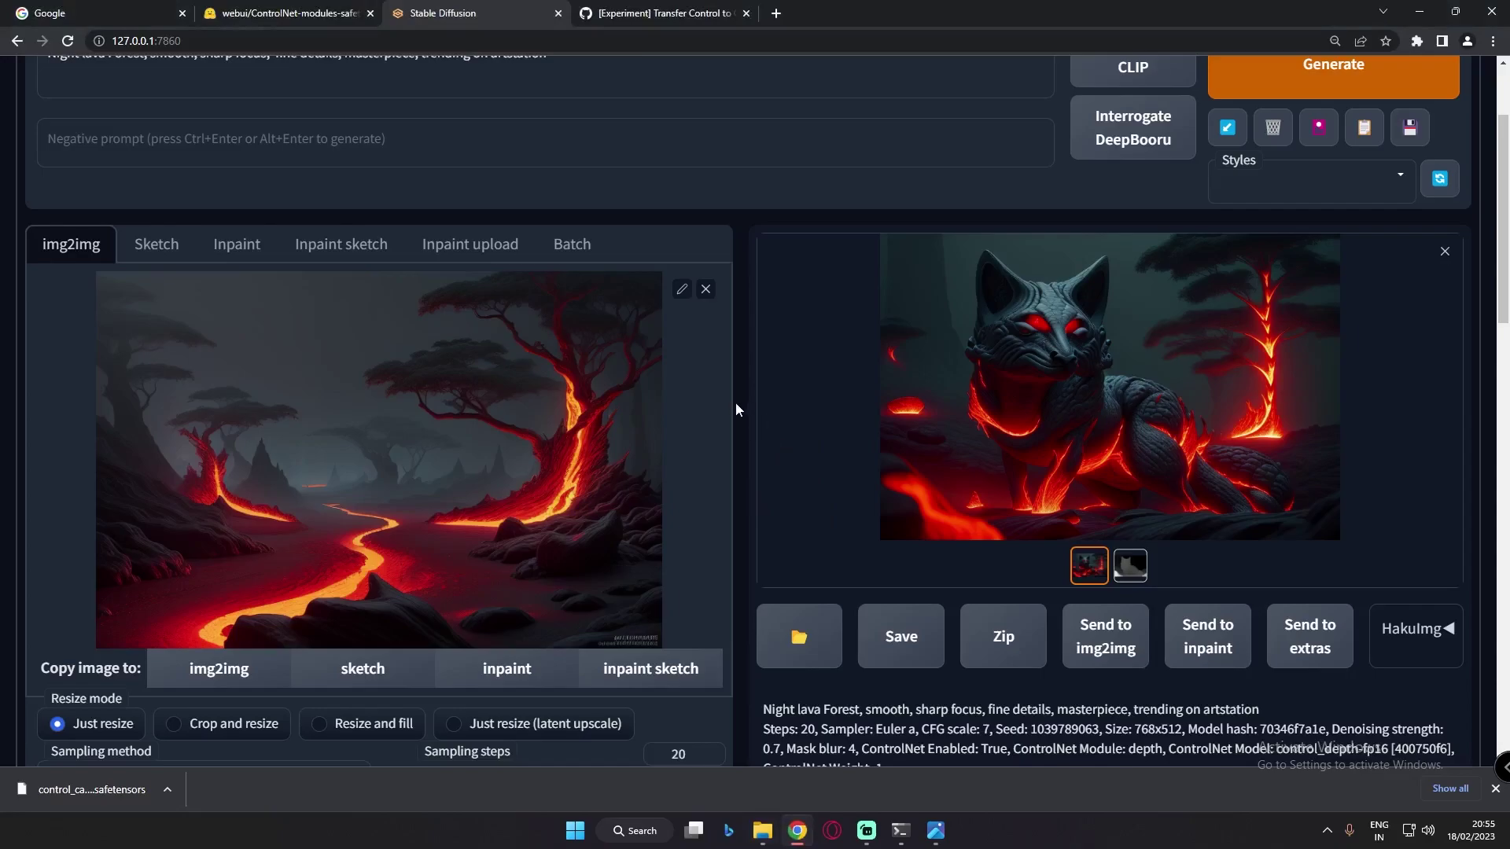
scroll(739, 409, "up", 1)
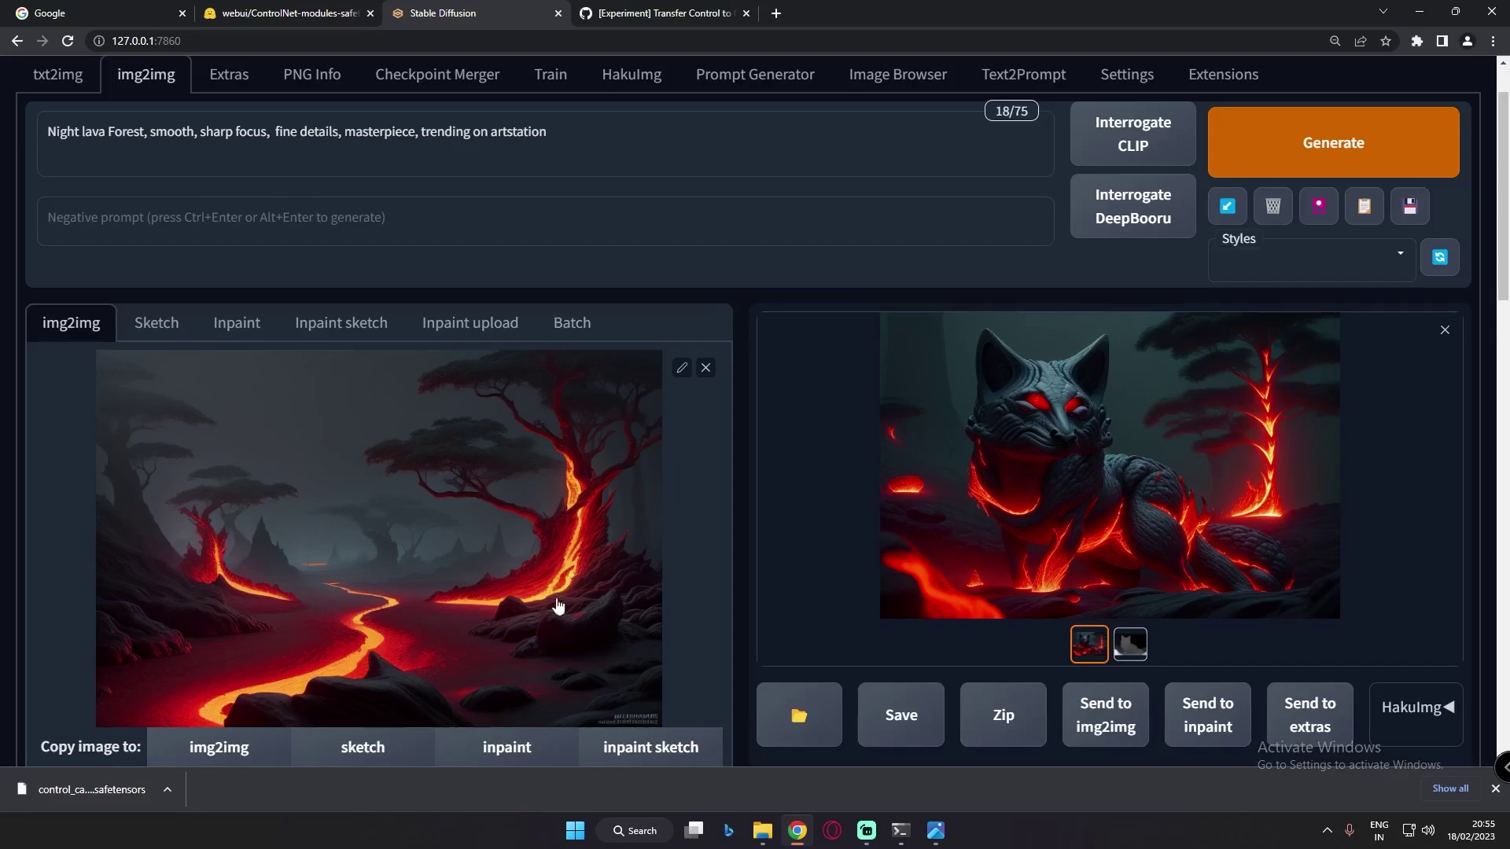
scroll(495, 532, "down", 10)
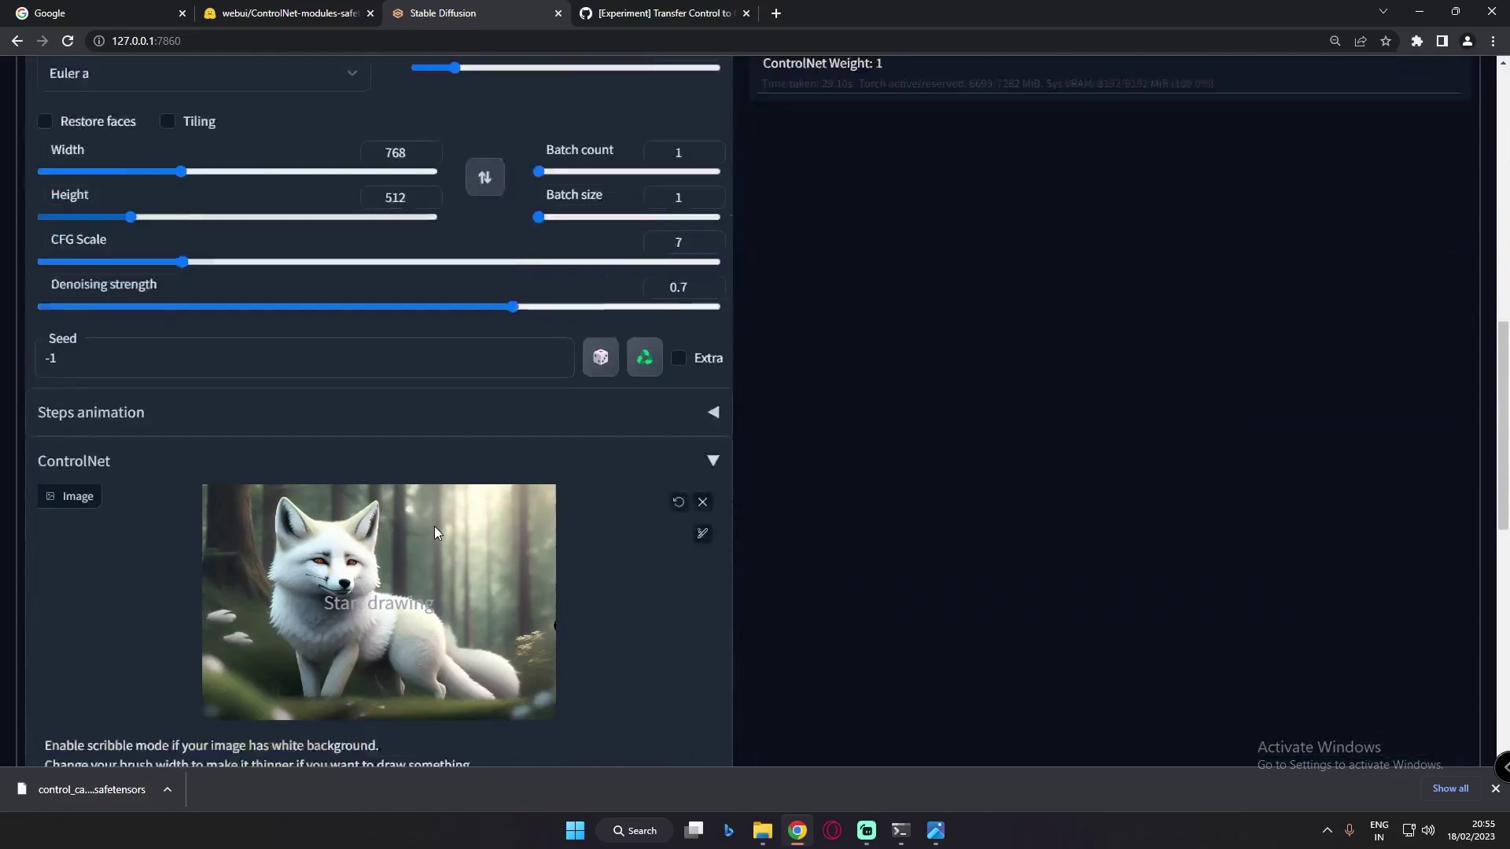
scroll(434, 527, "down", 2)
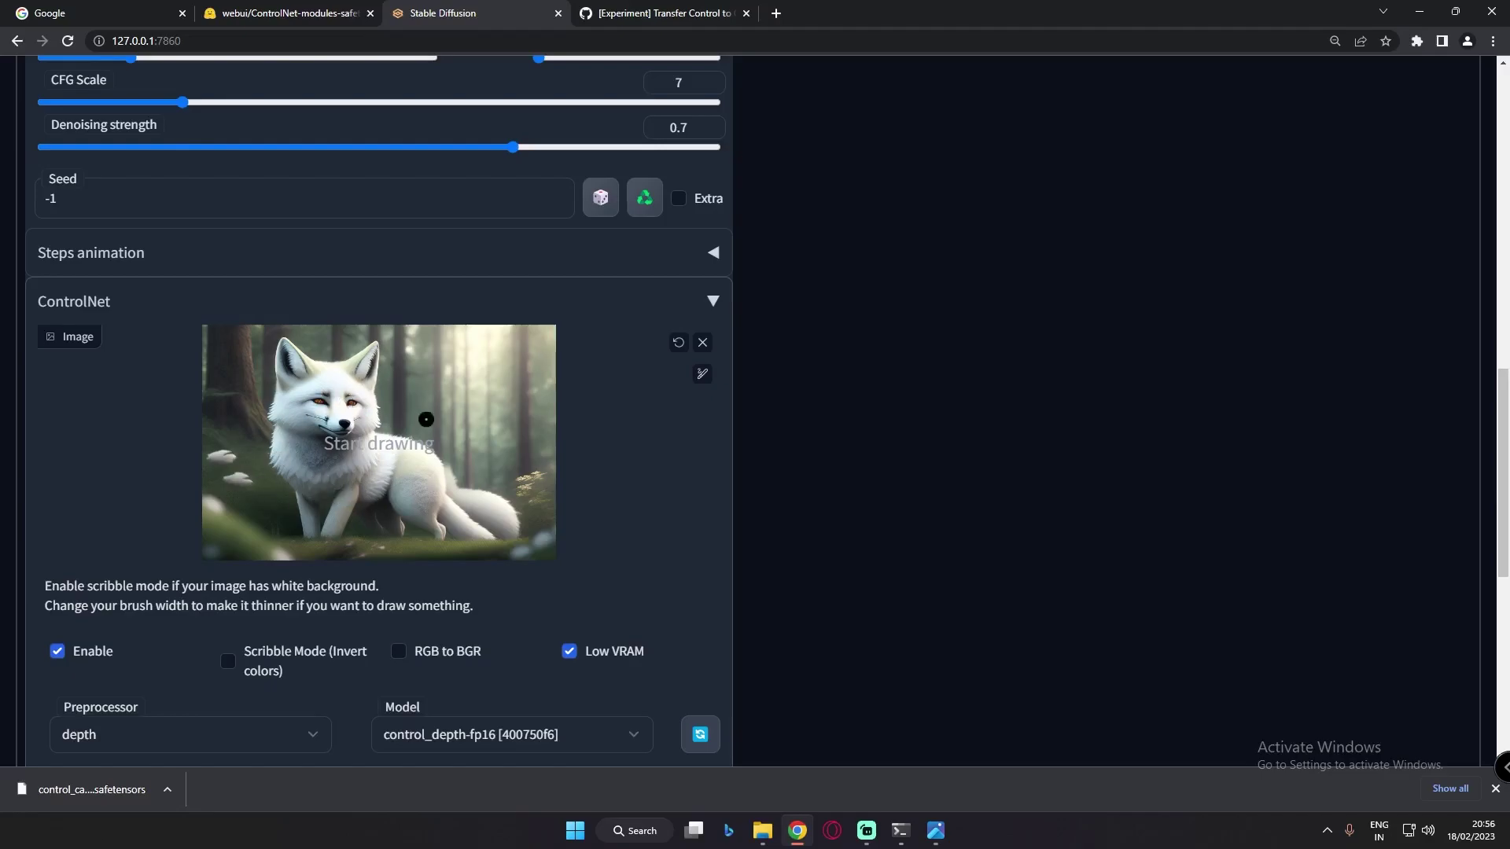
scroll(413, 466, "up", 12)
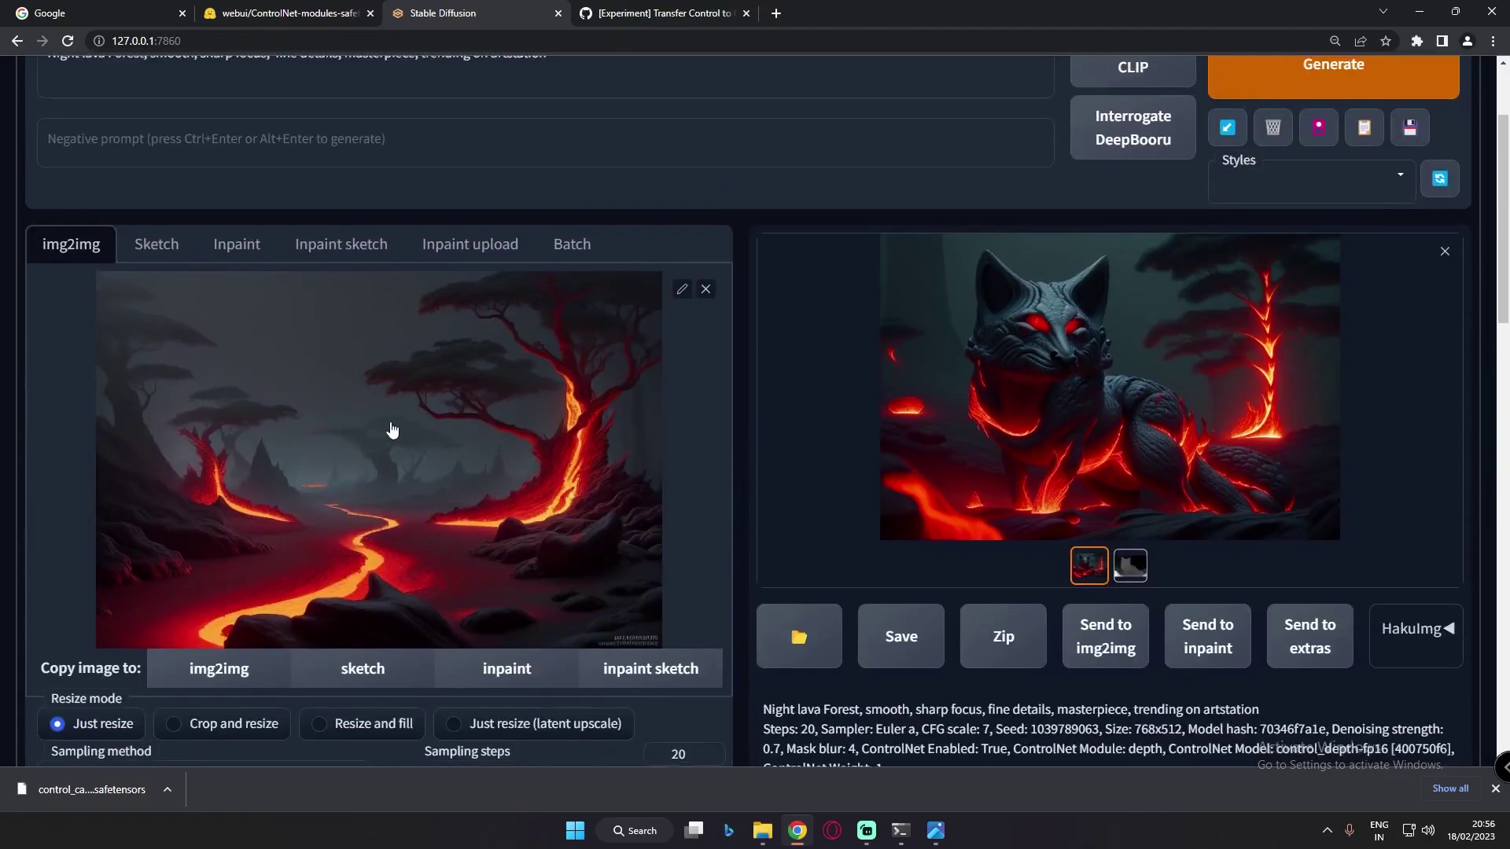
left_click(1224, 403)
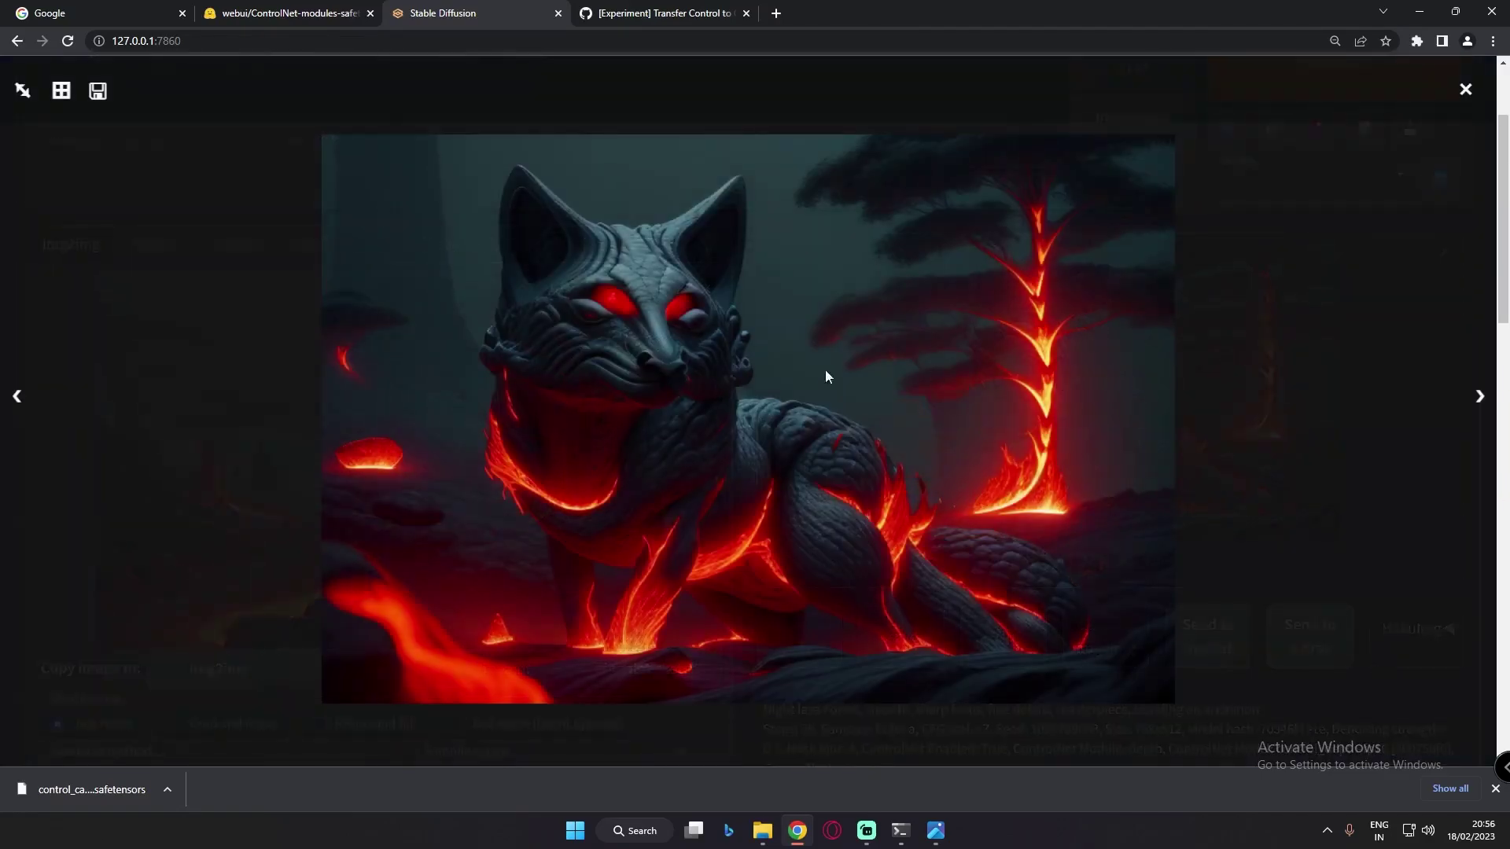
left_click(769, 376)
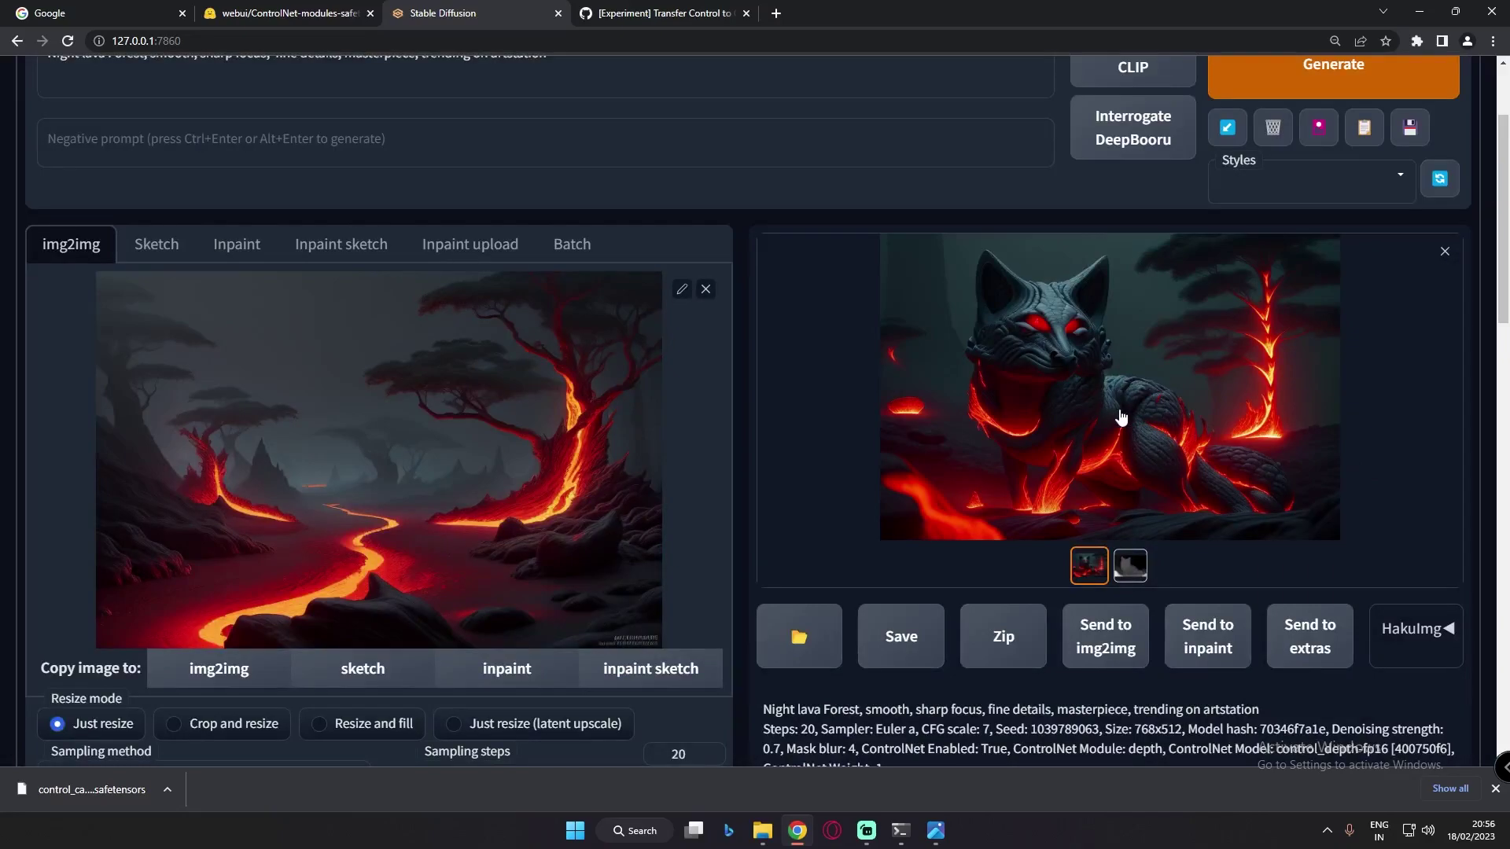
scroll(988, 650, "up", 1)
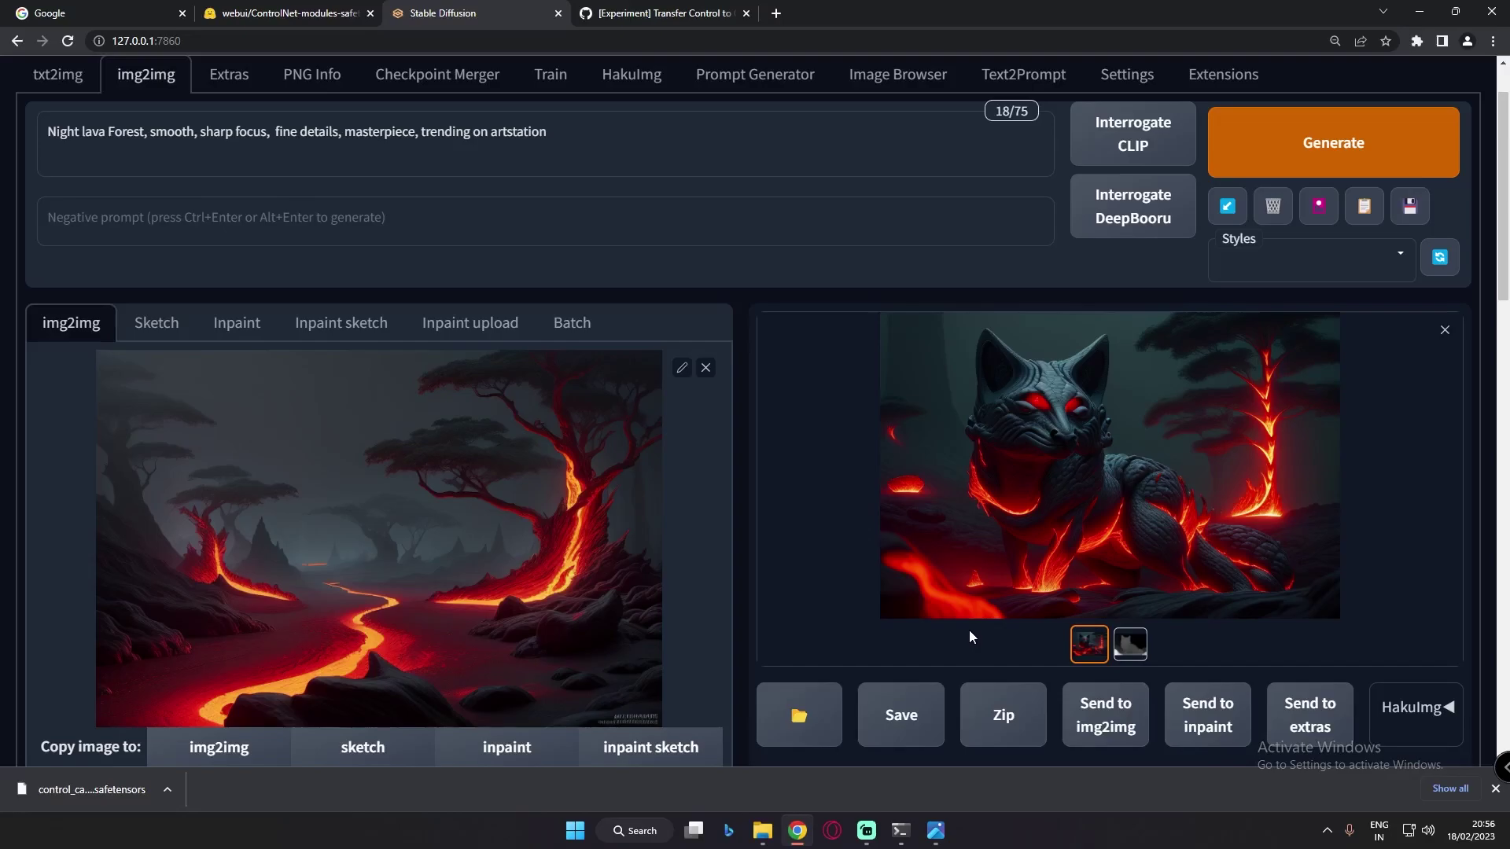
Step: Switch to the Photos viewer and browse the earlier graveyard and lava forest renders
left_click(937, 831)
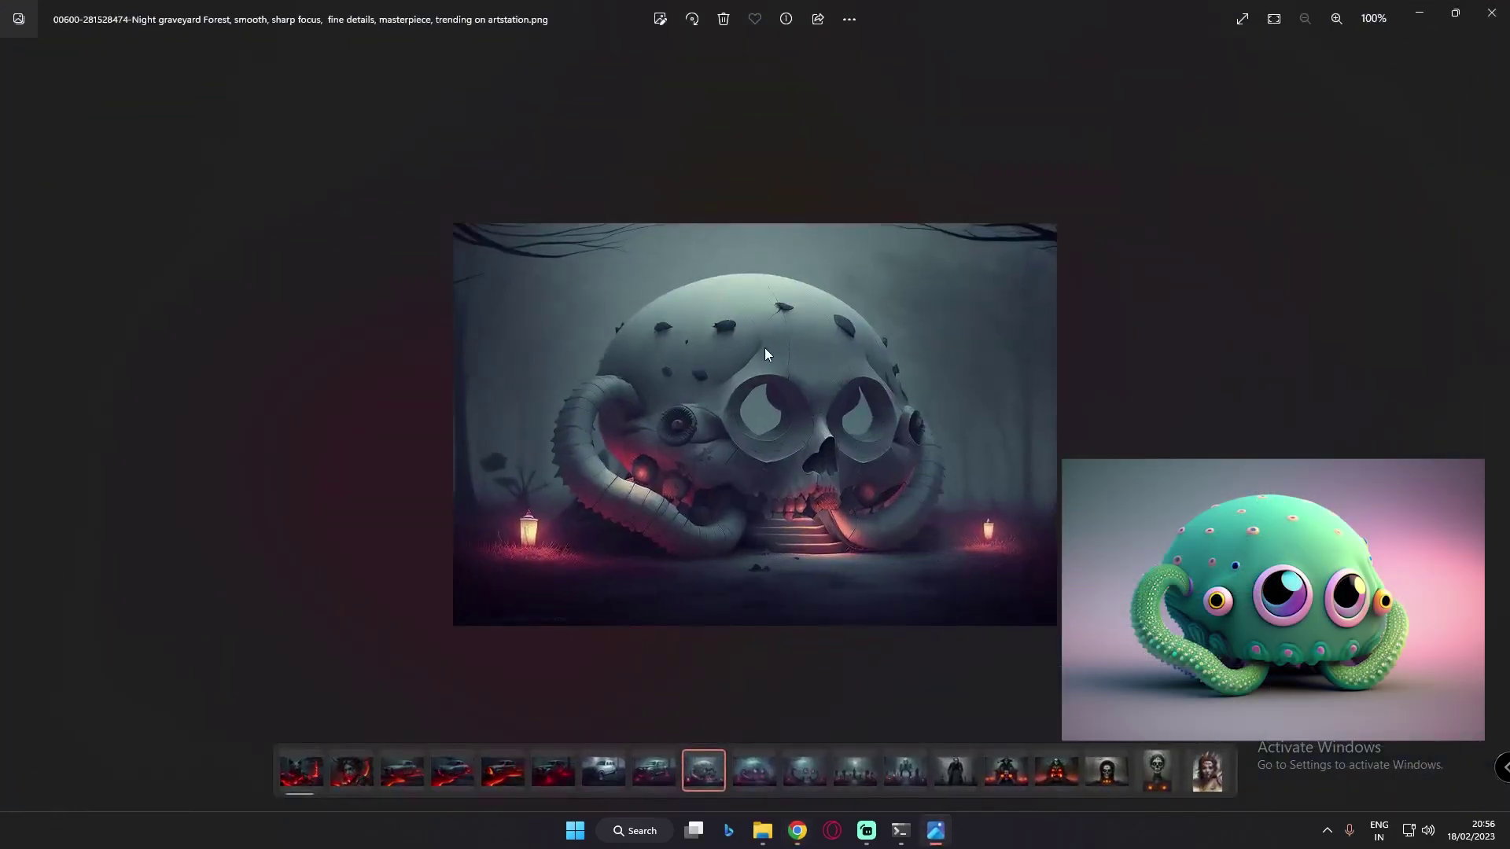
key("Right")
key("Right")
key("Left")
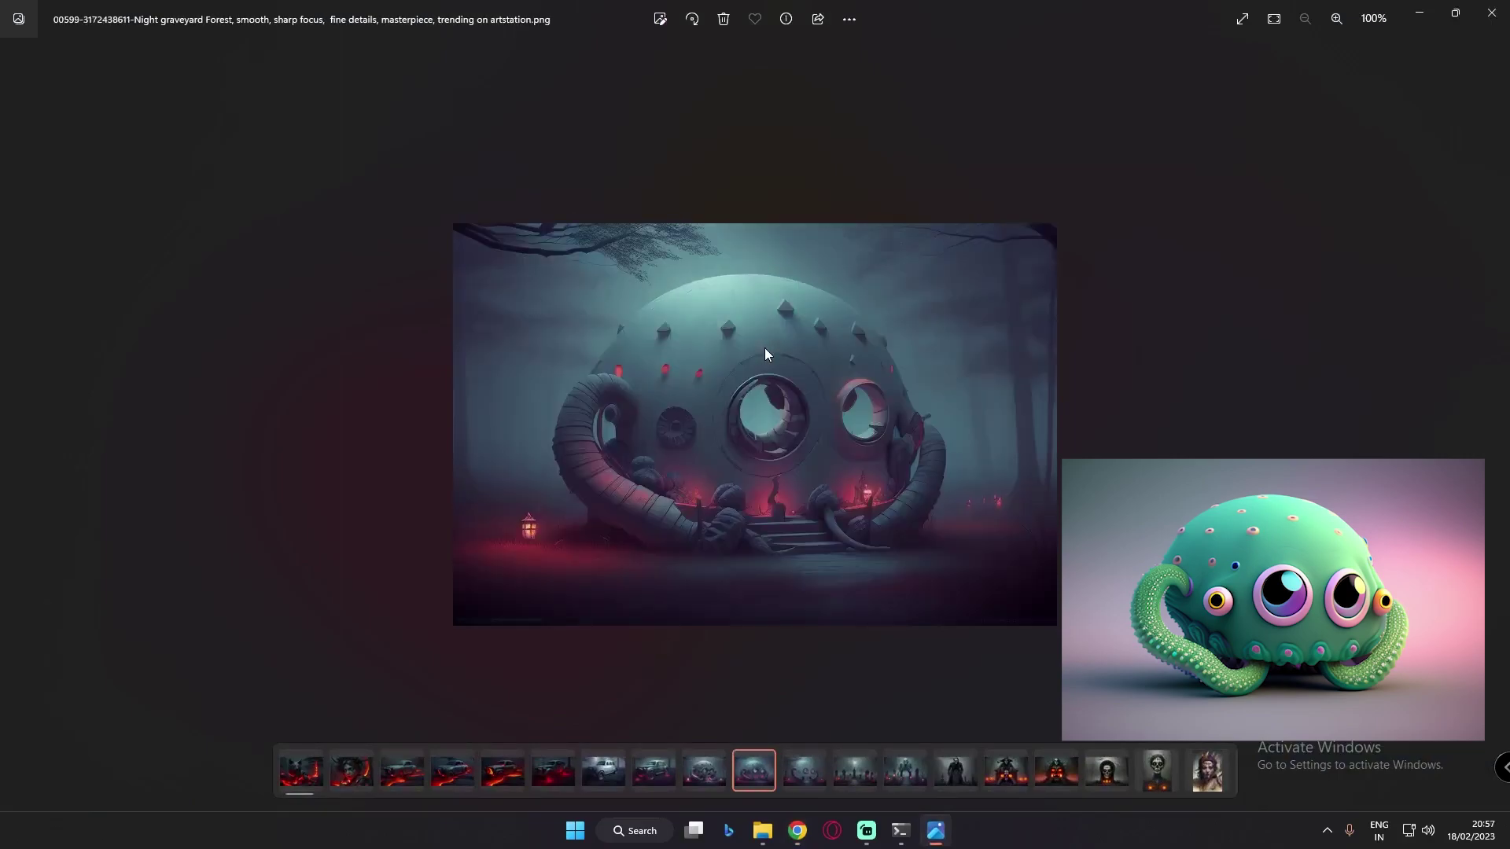
key("Left")
key("Left")
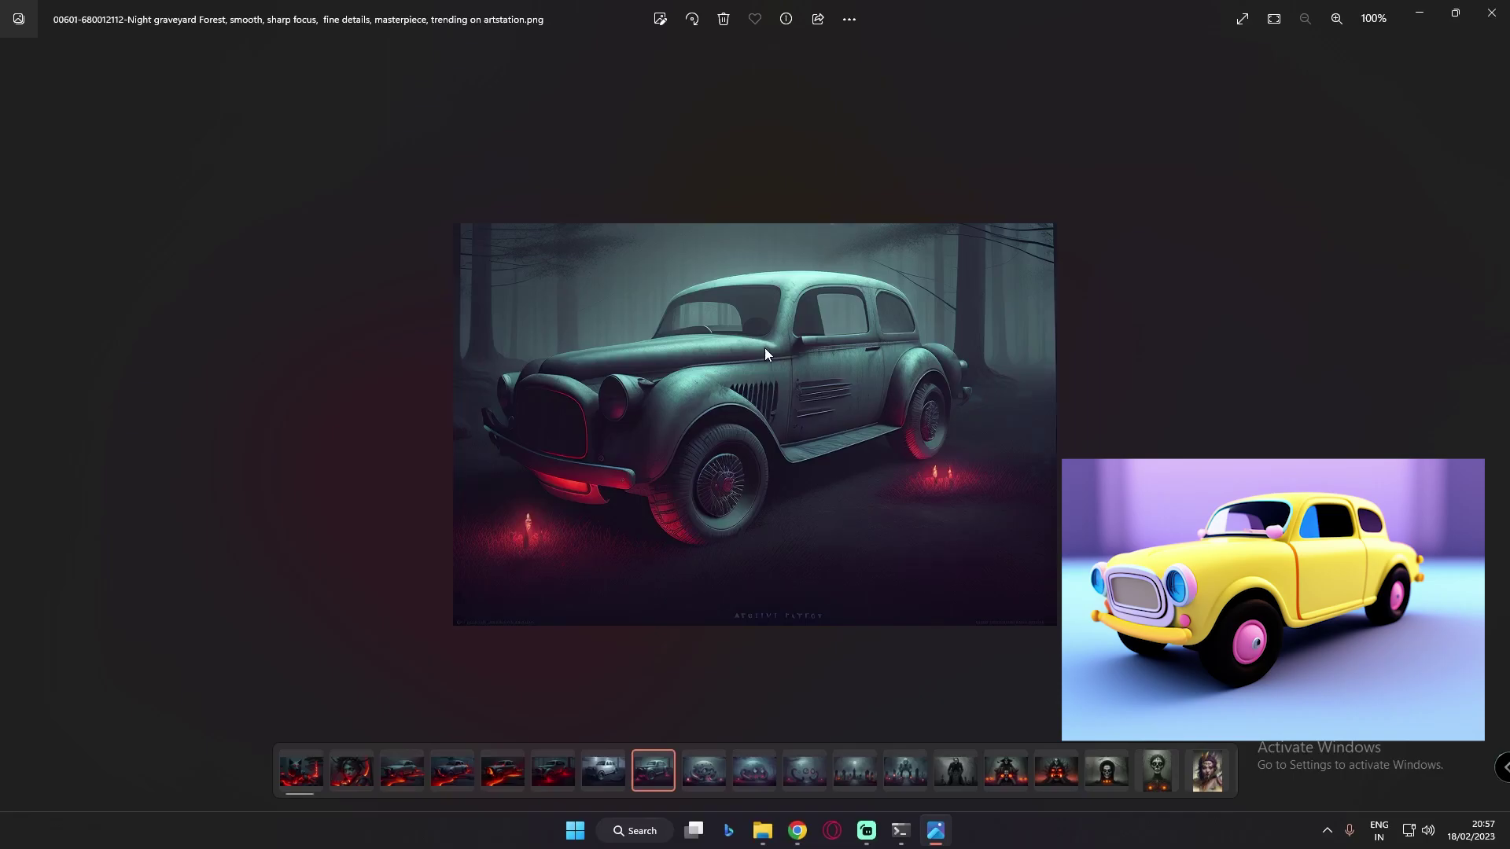
key("Left")
key("Left")
key("Left")
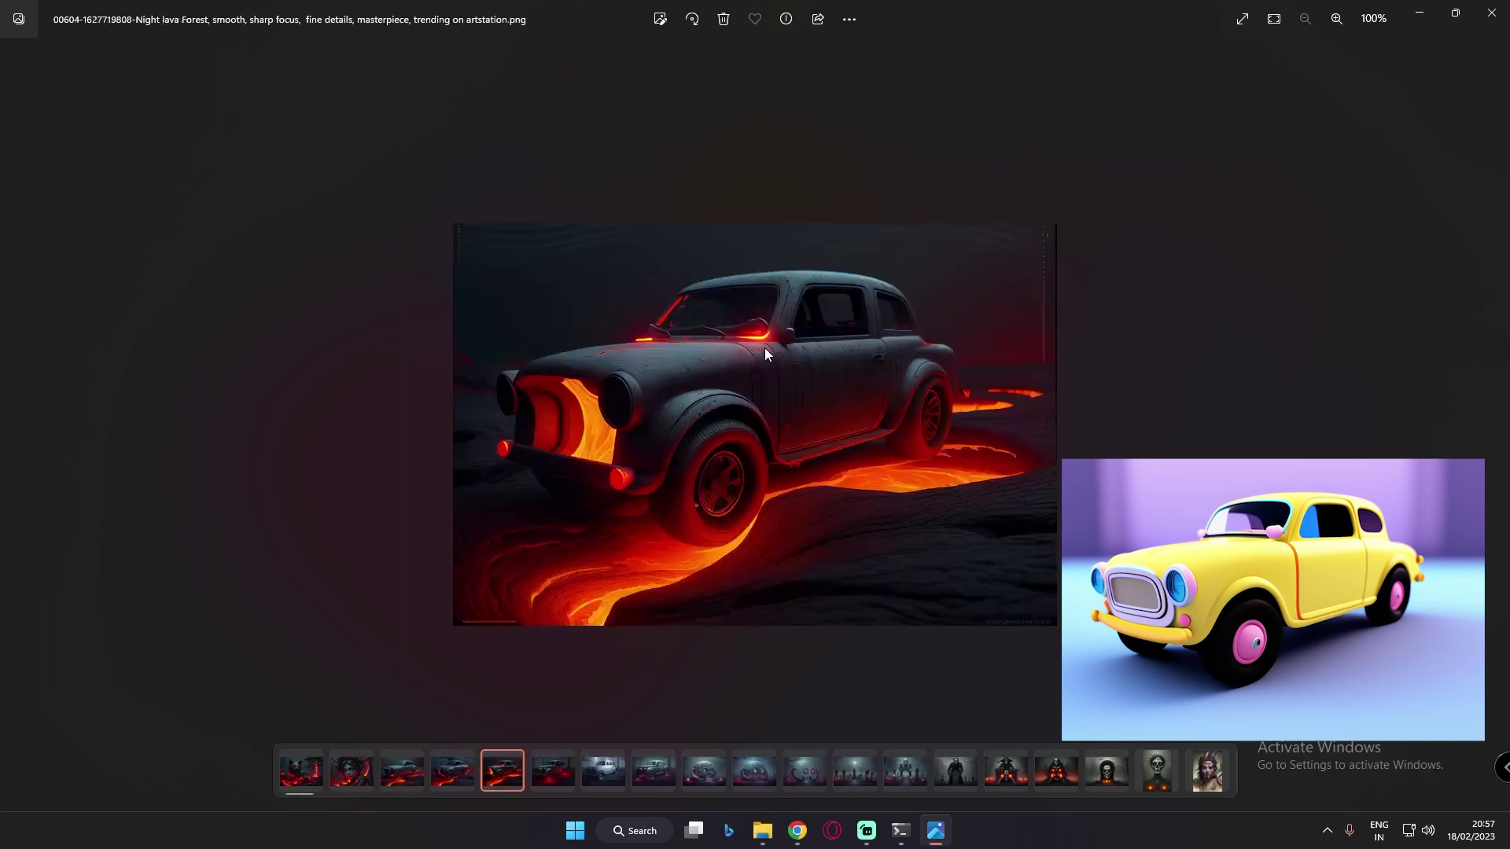
key("Left")
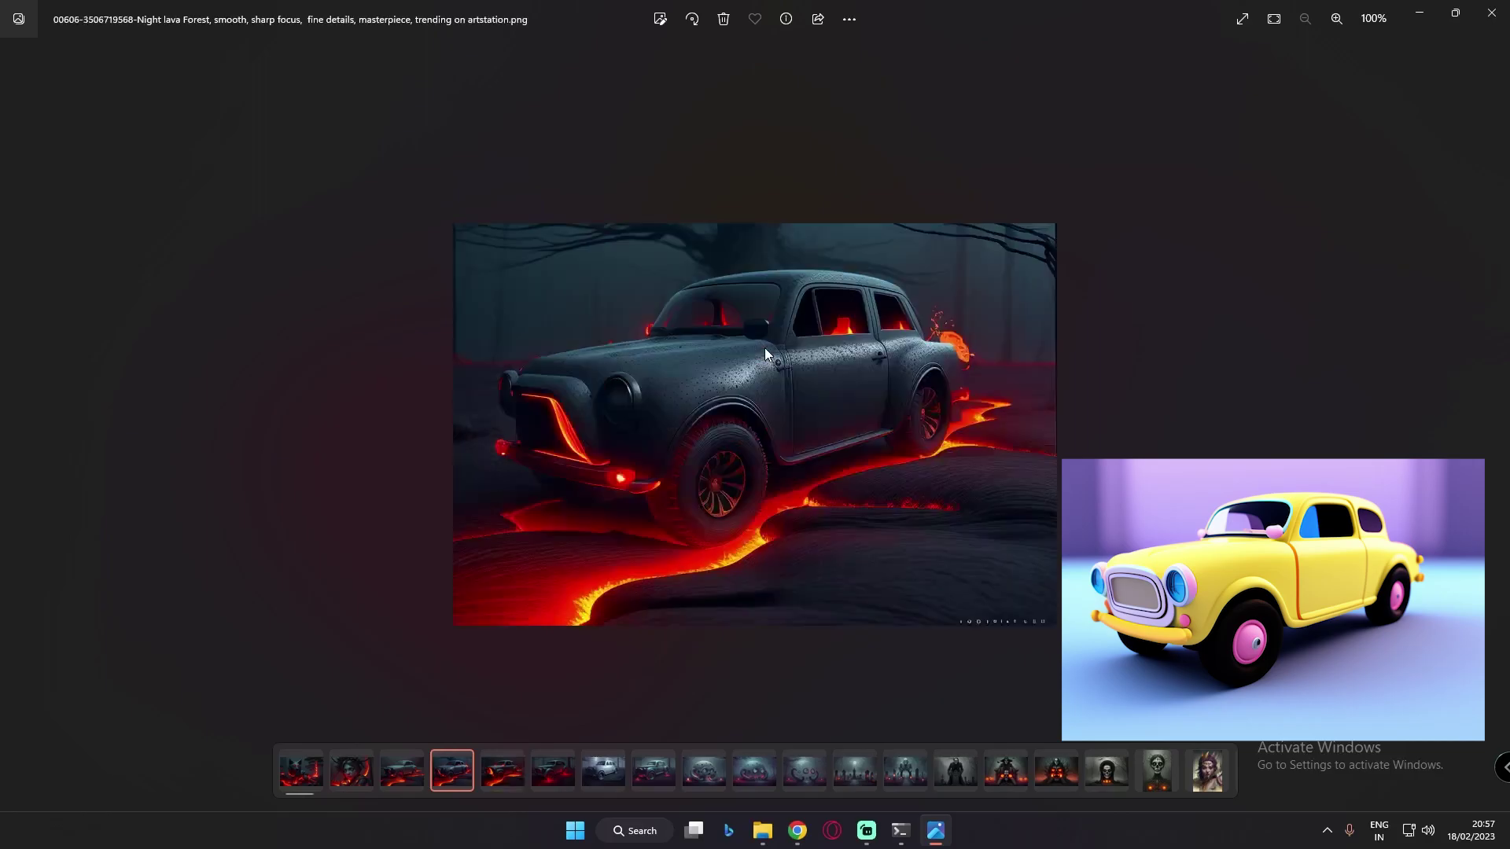
key("Left")
key("Left")
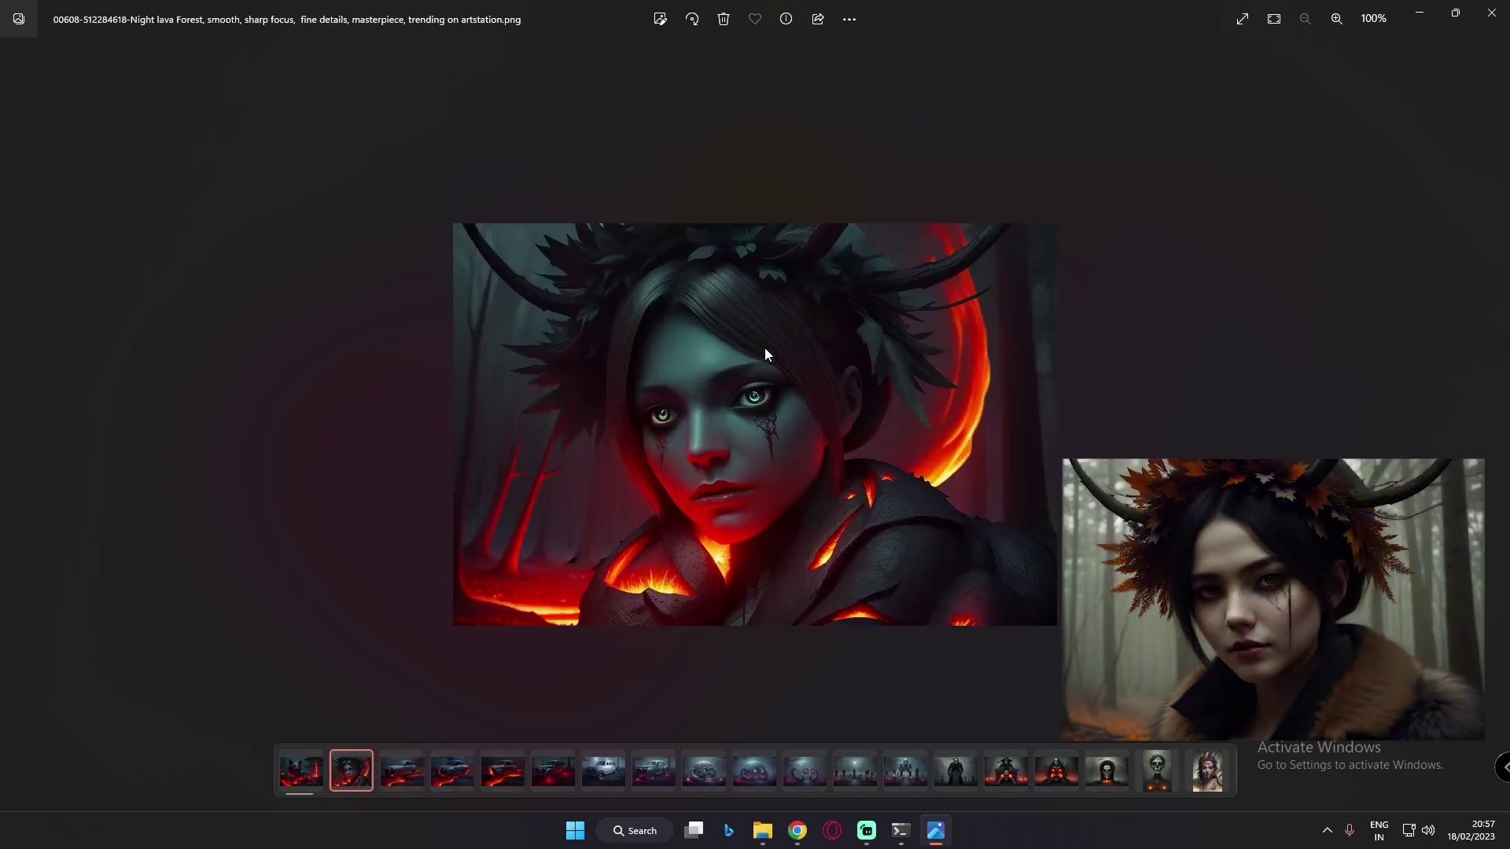
key("Left")
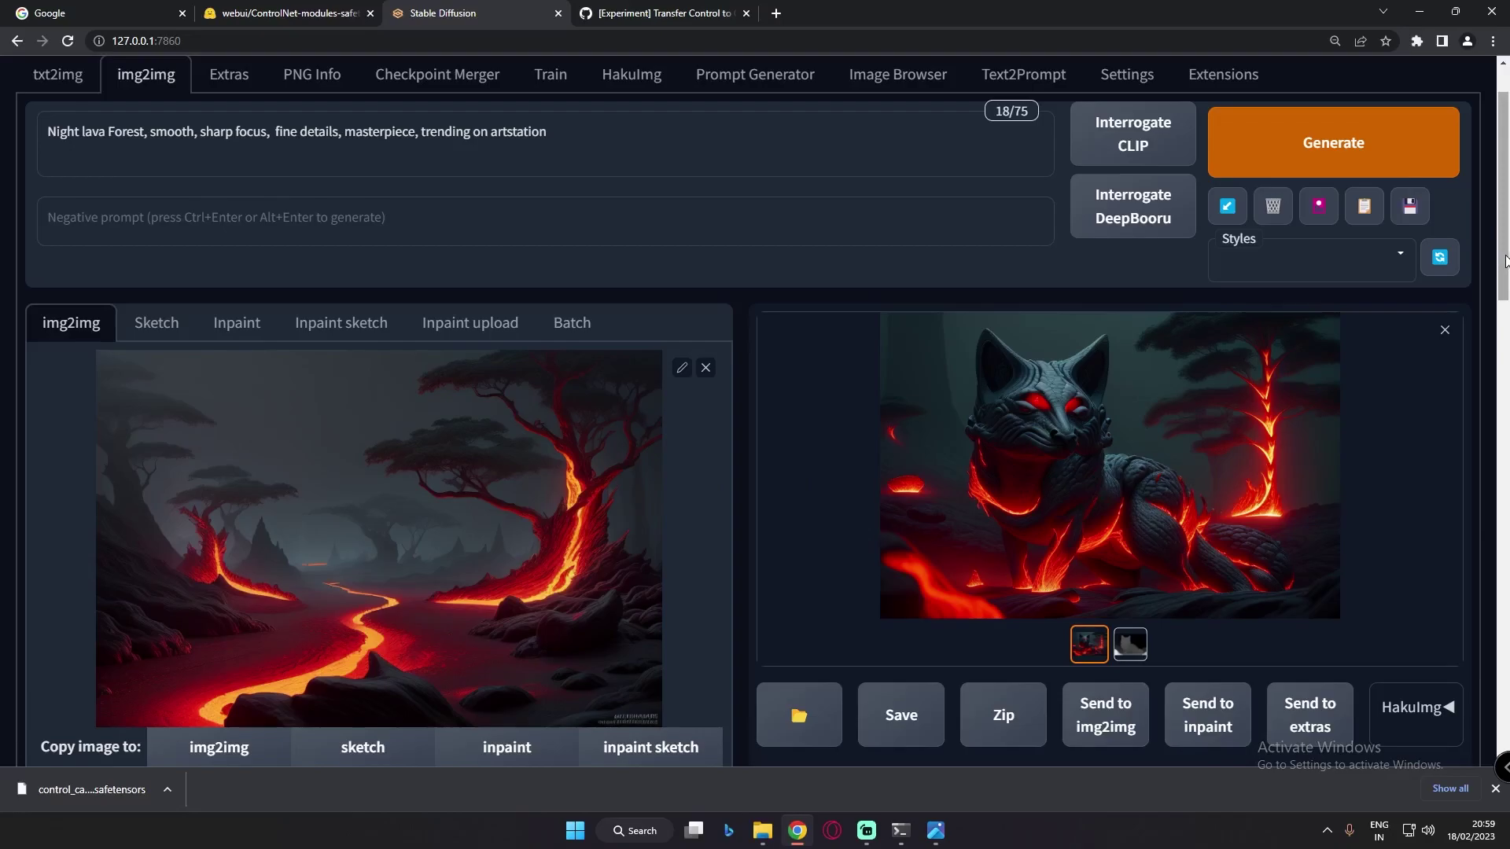
Step: Review the img2img generation settings and the ControlNet image, preprocessor, model and strength settings in the Stable Diffusion page
left_click_drag(1505, 261, 1498, 394)
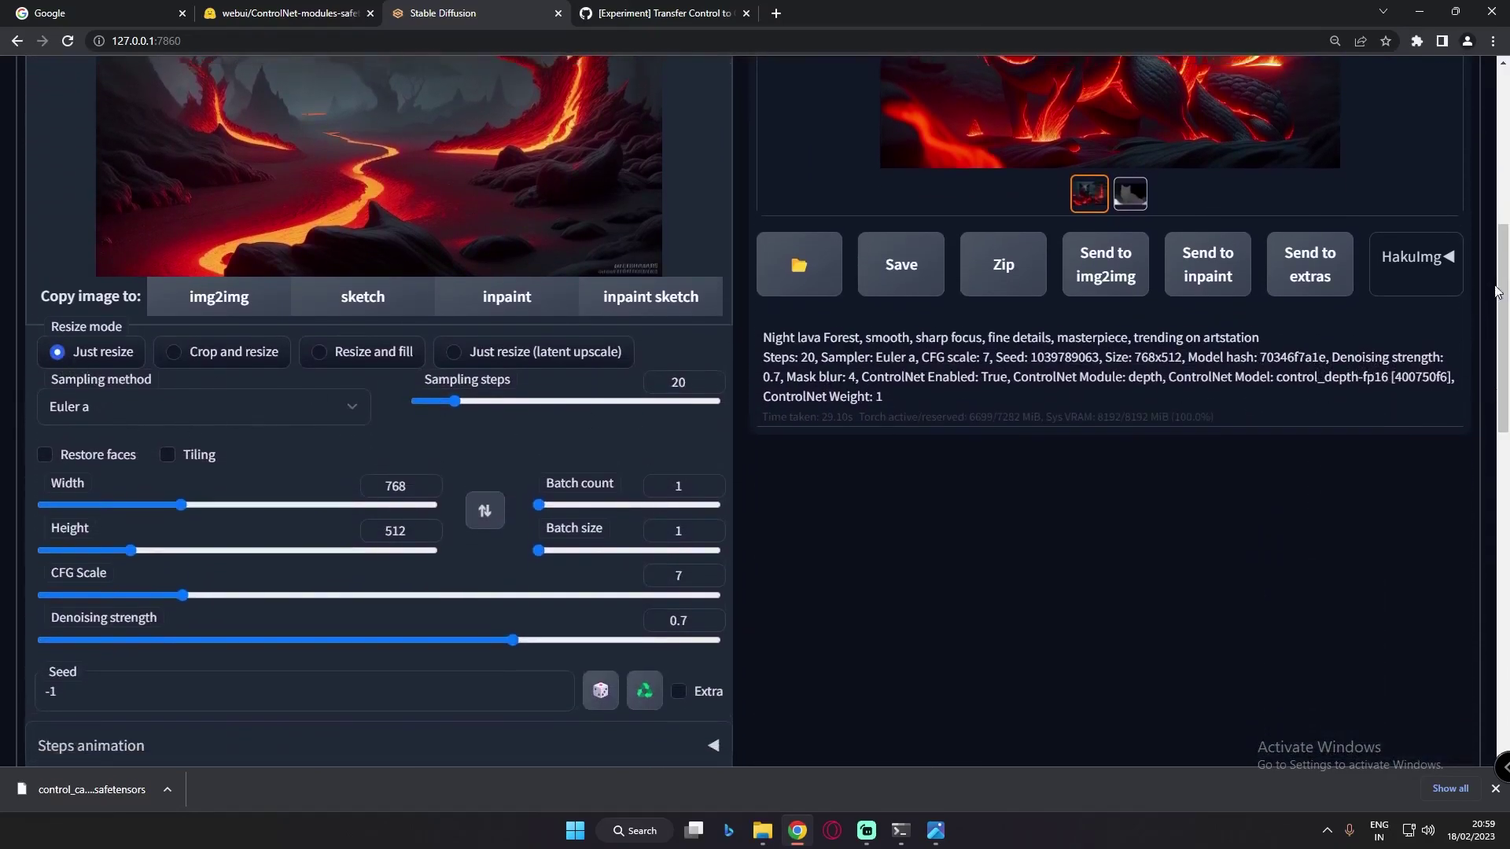
scroll(1022, 393, "down", 1)
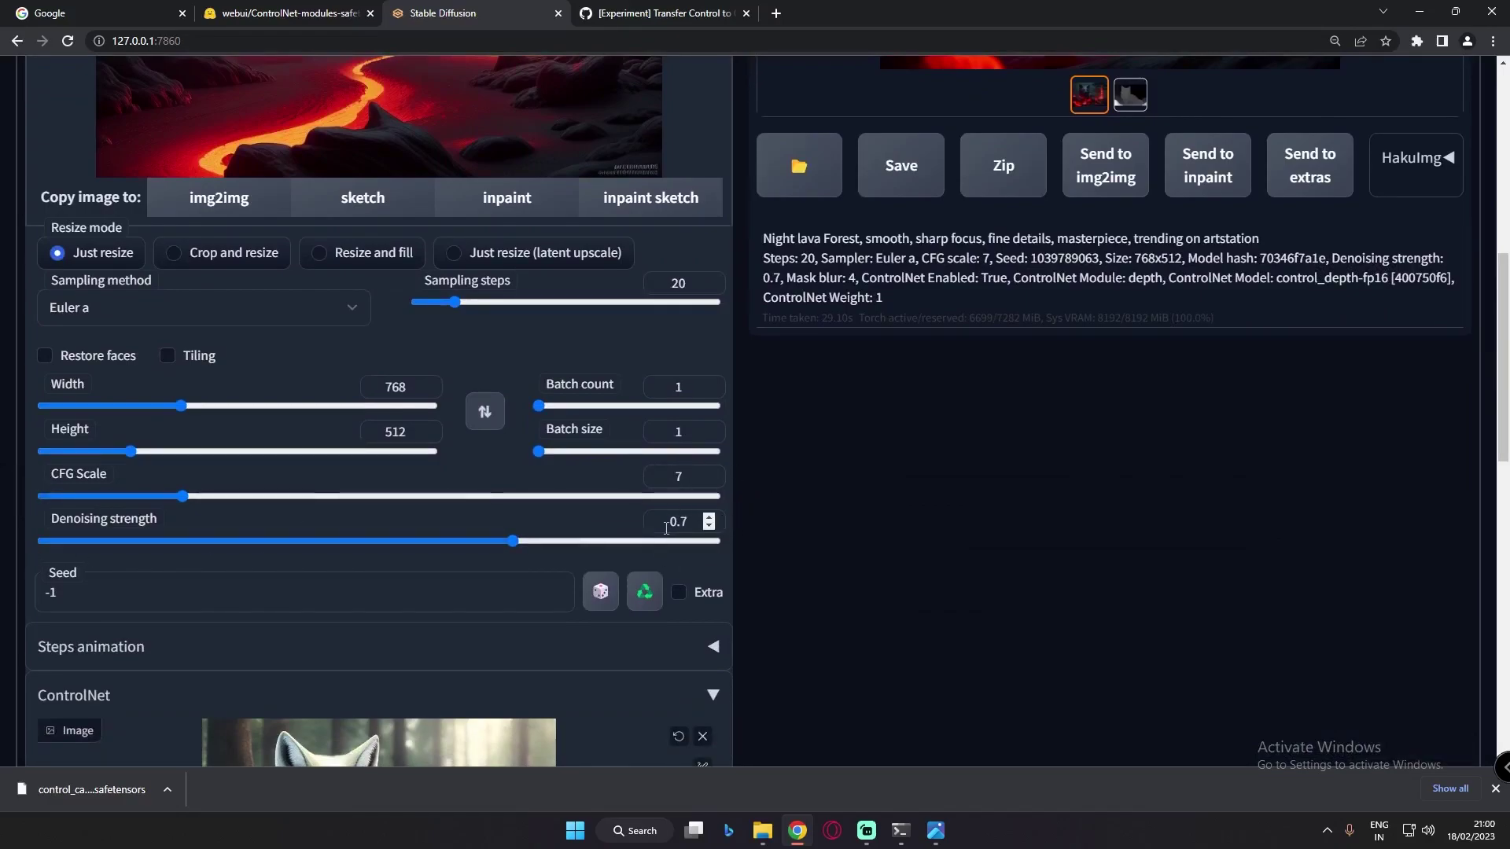
left_click_drag(1502, 415, 1502, 530)
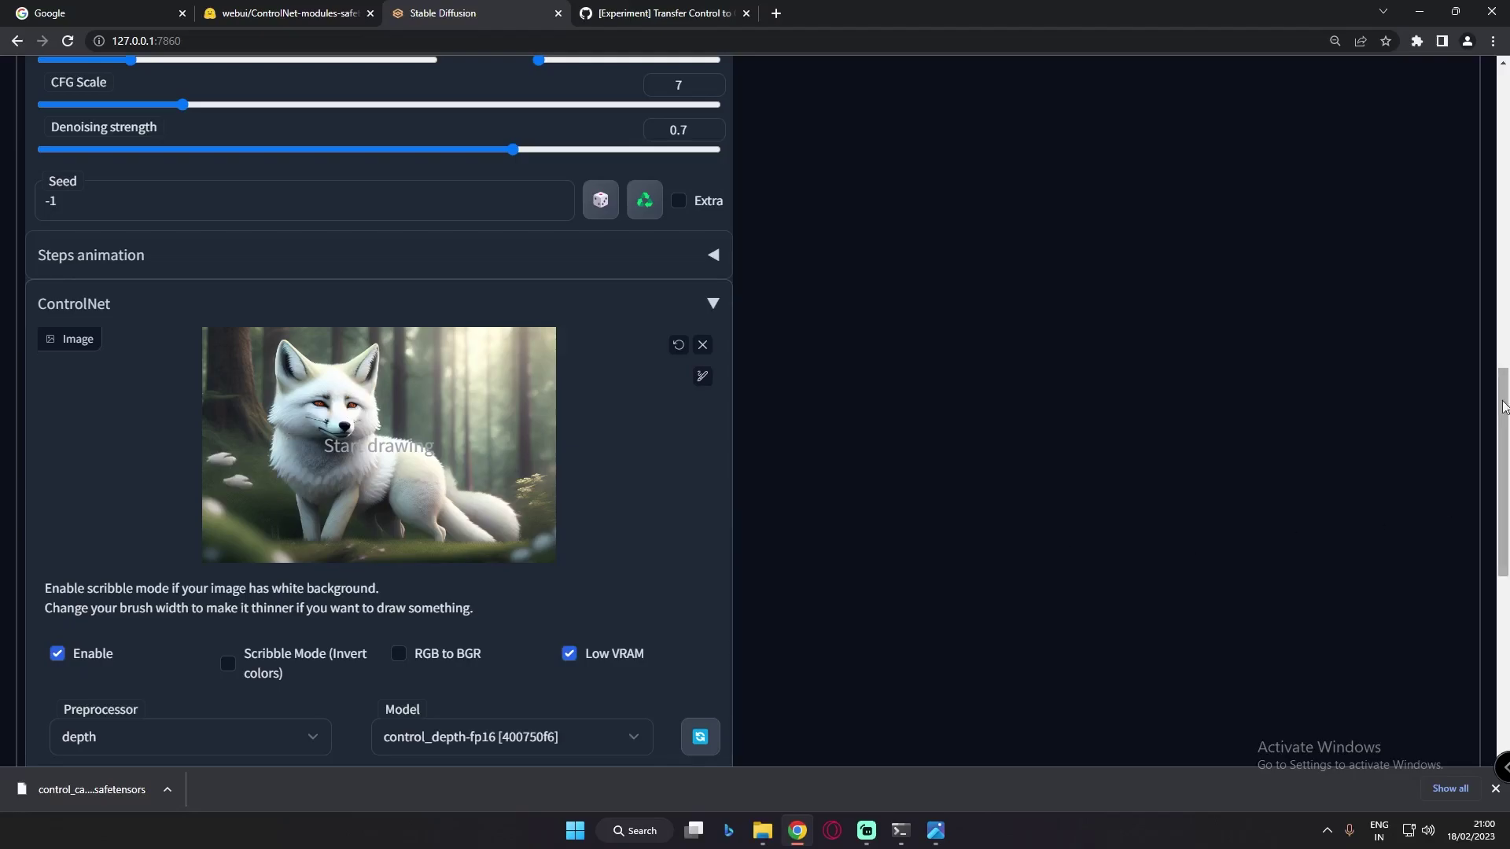
scroll(68, 527, "down", 2)
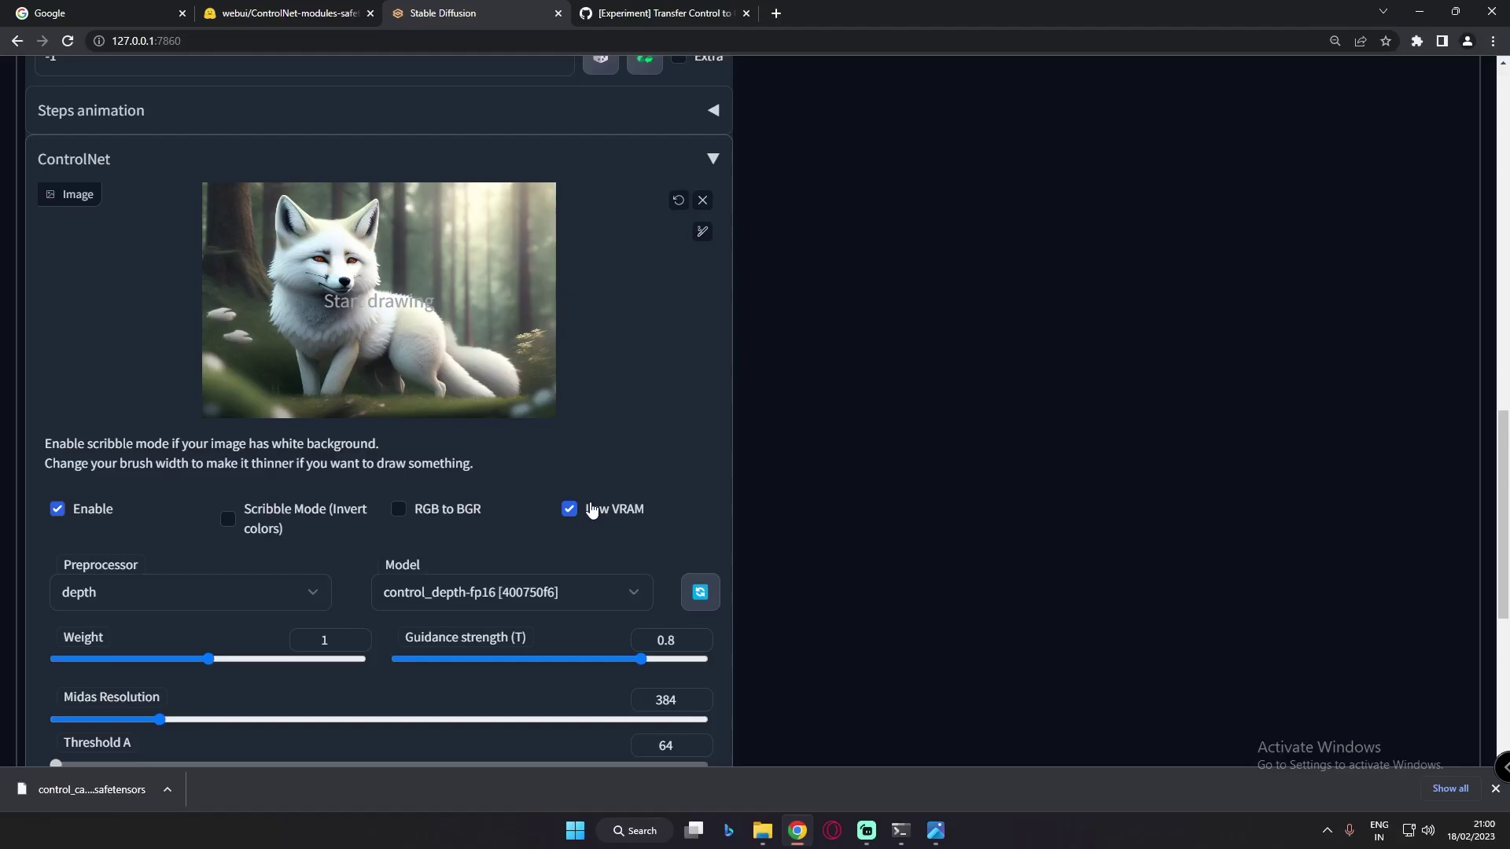
scroll(448, 572, "down", 1)
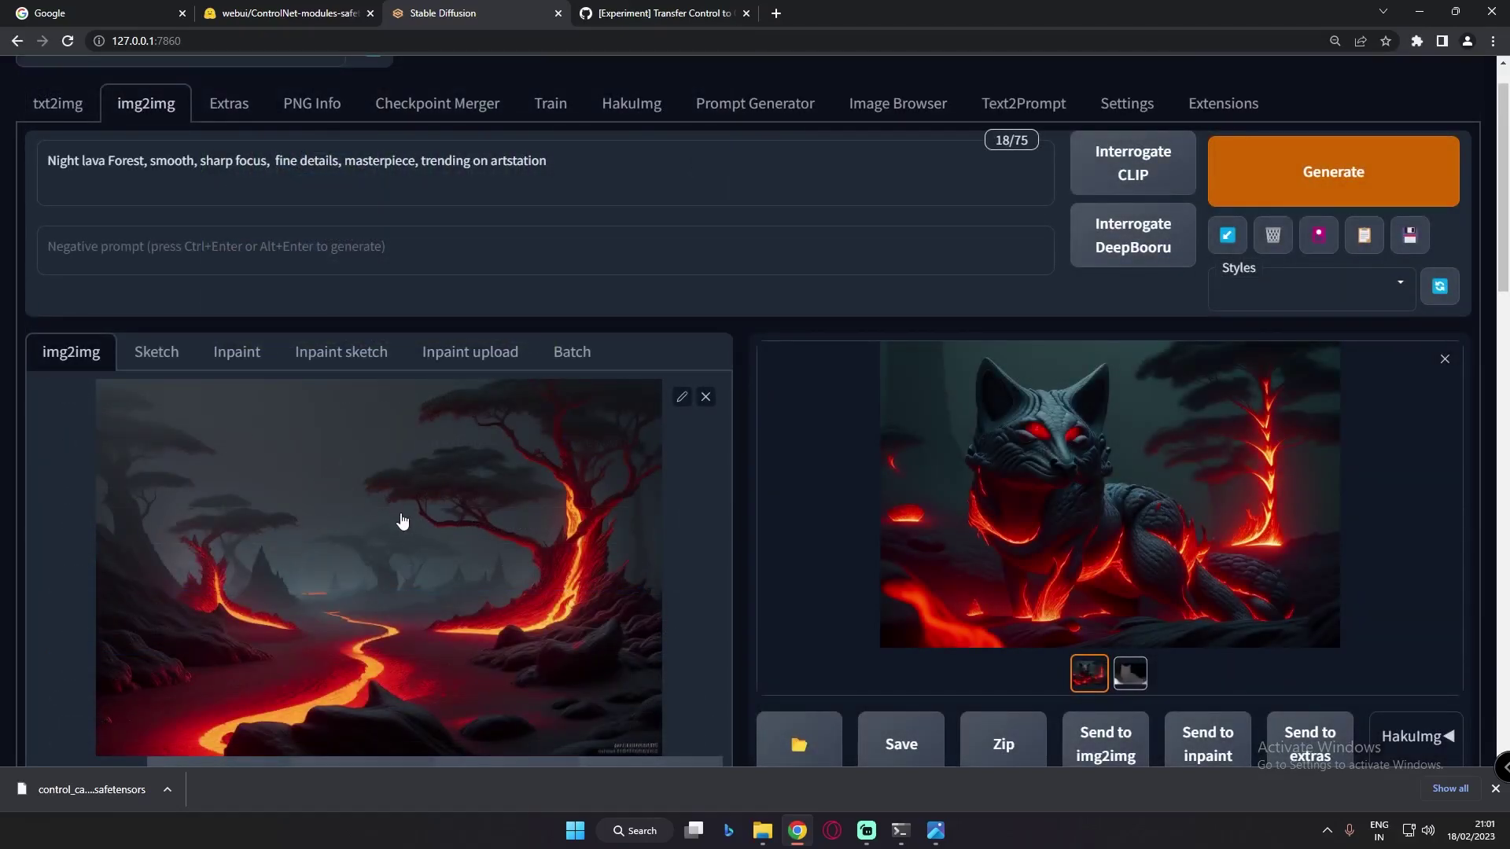
scroll(186, 476, "down", 3)
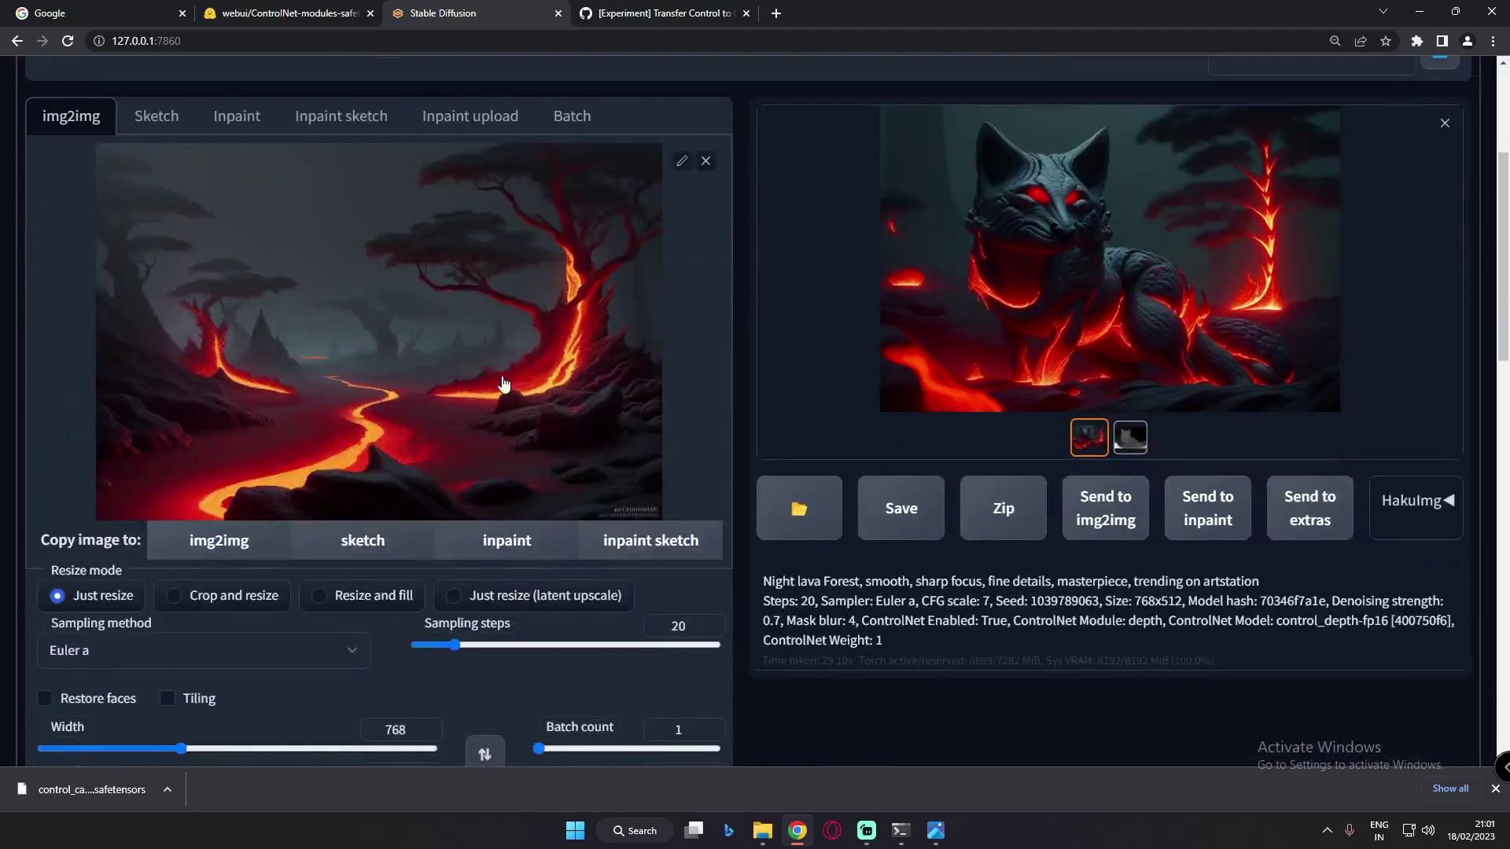
scroll(425, 432, "down", 3)
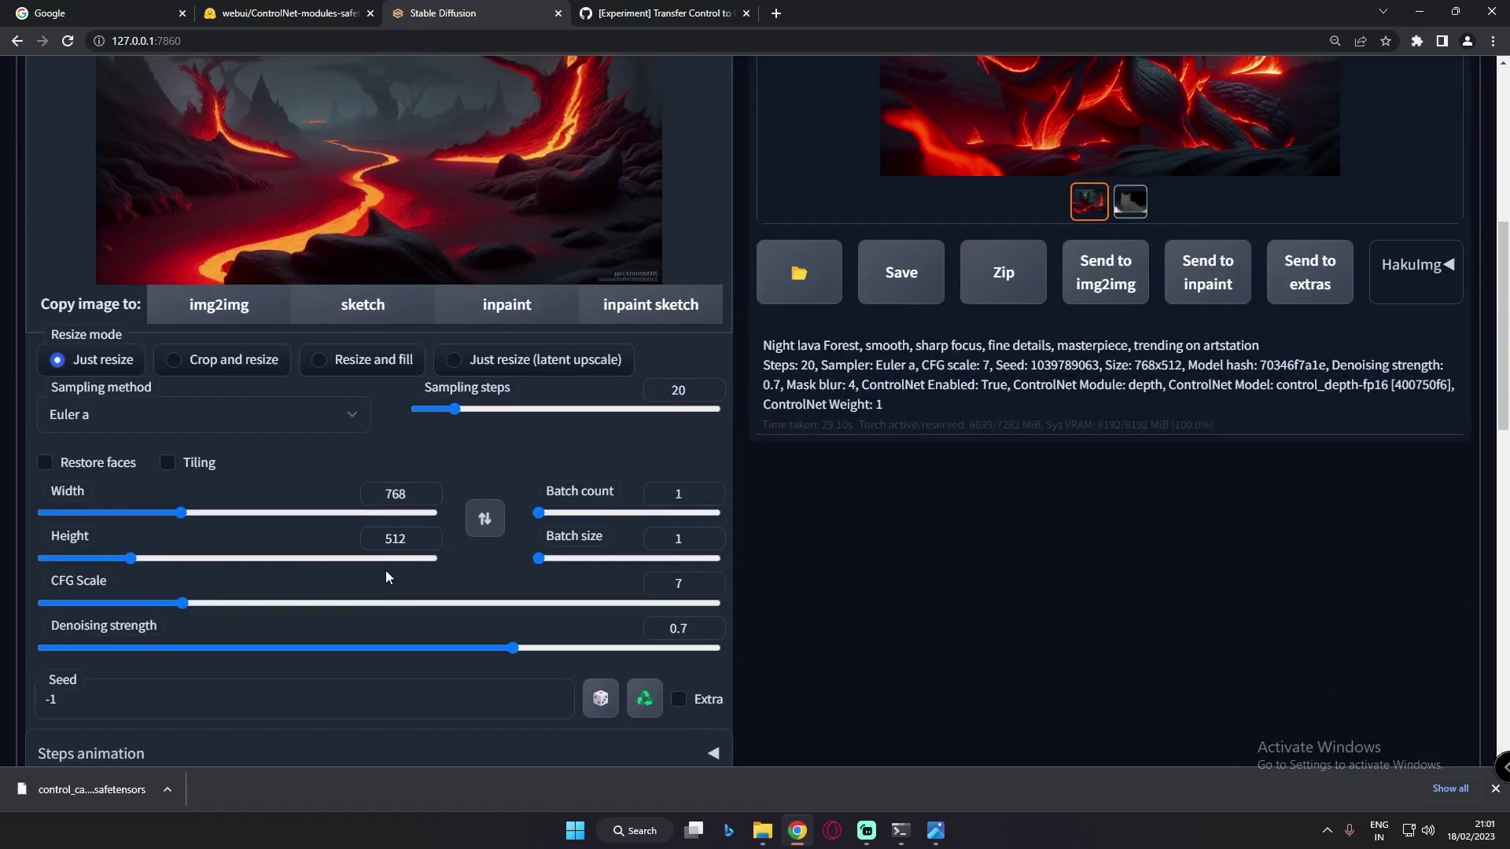
scroll(412, 558, "down", 6)
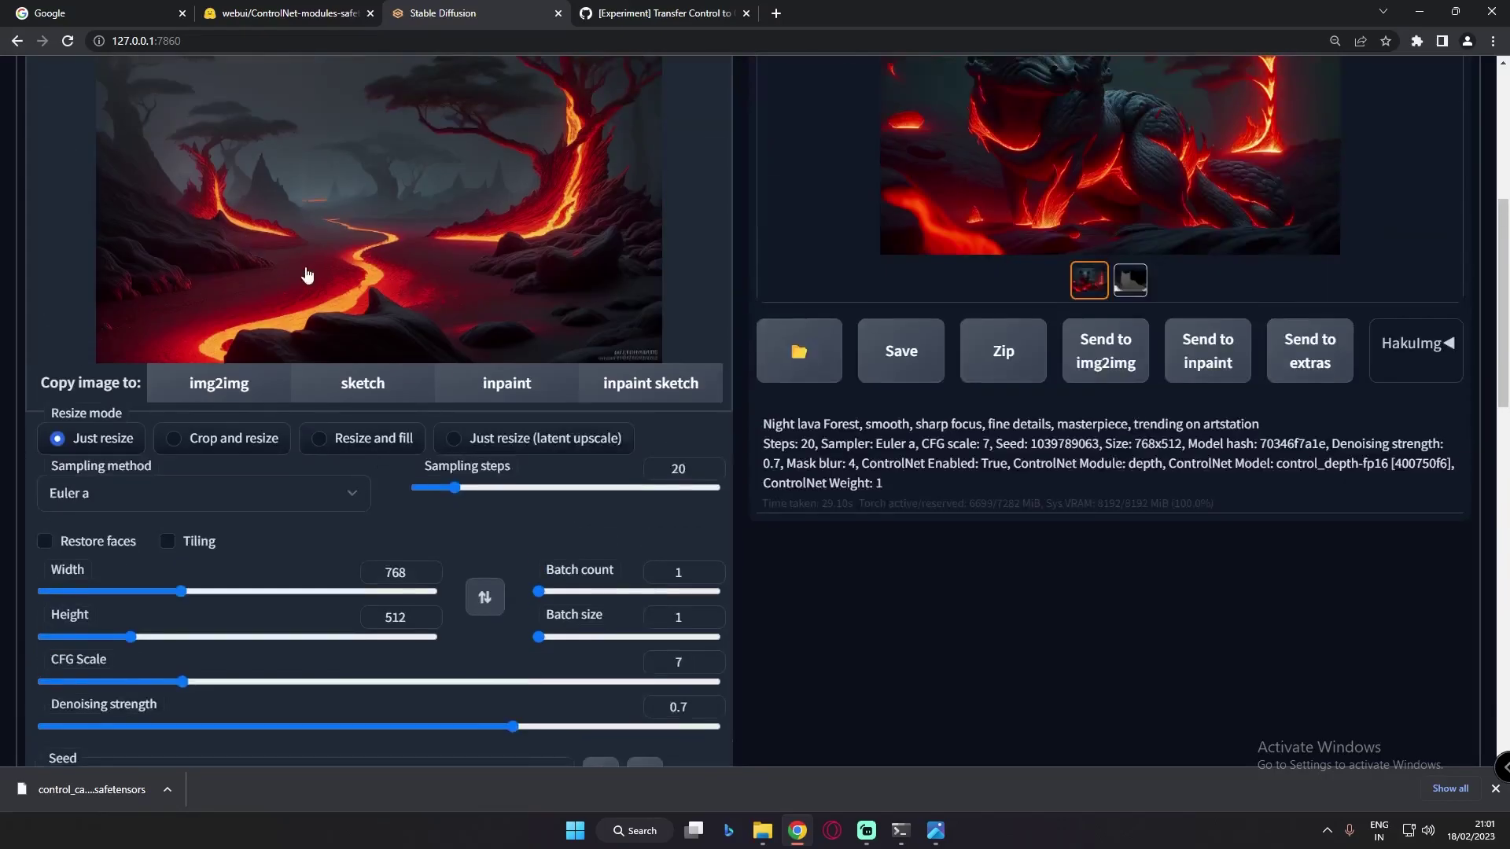
scroll(307, 276, "up", 4)
scroll(534, 535, "down", 12)
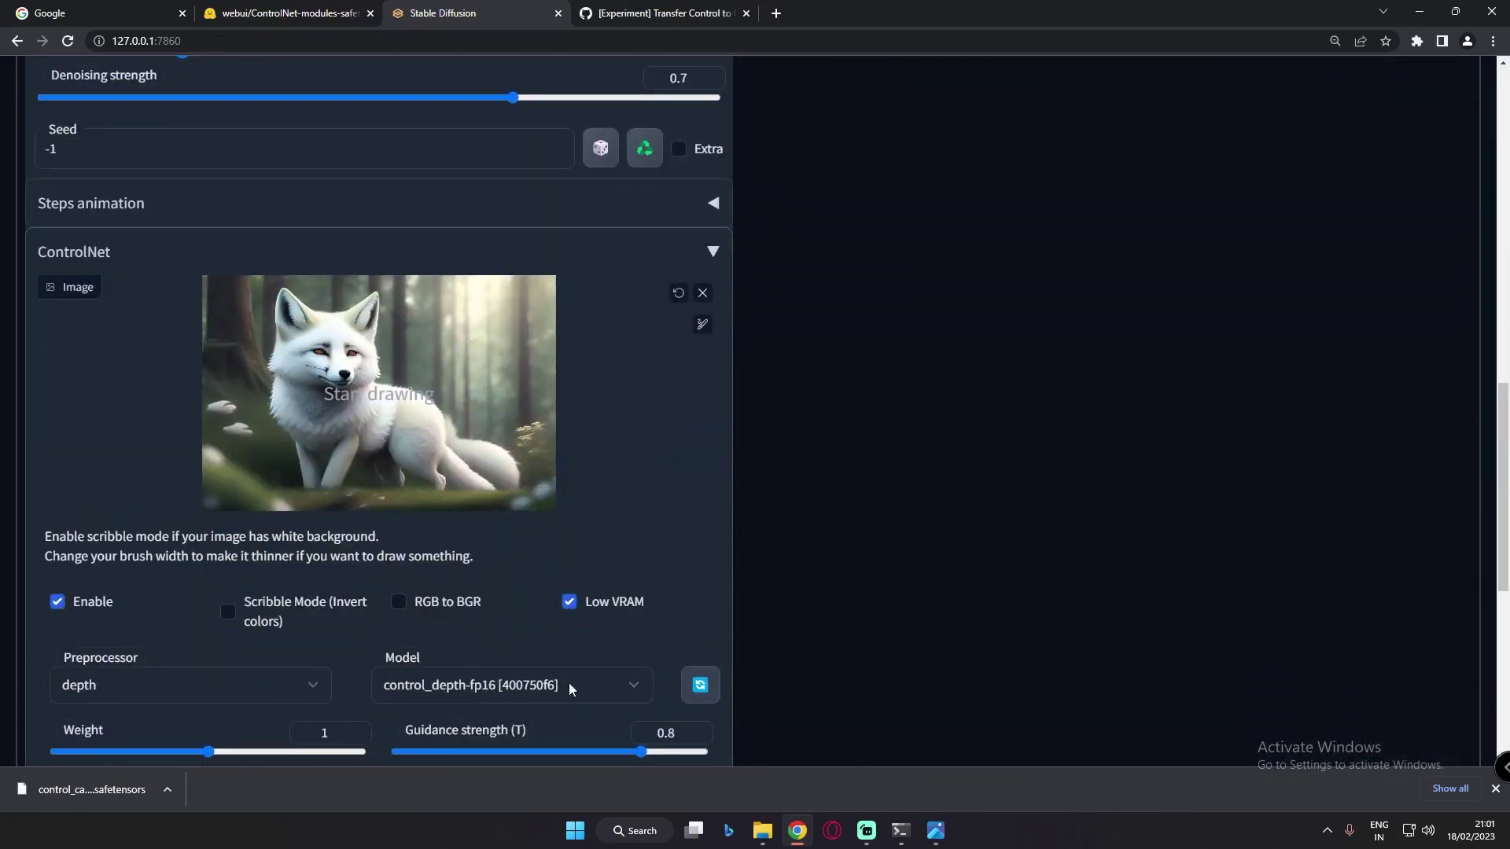
Step: View the ControlNet depth map in the output gallery and return to the generated lava fox image
scroll(975, 585, "up", 12)
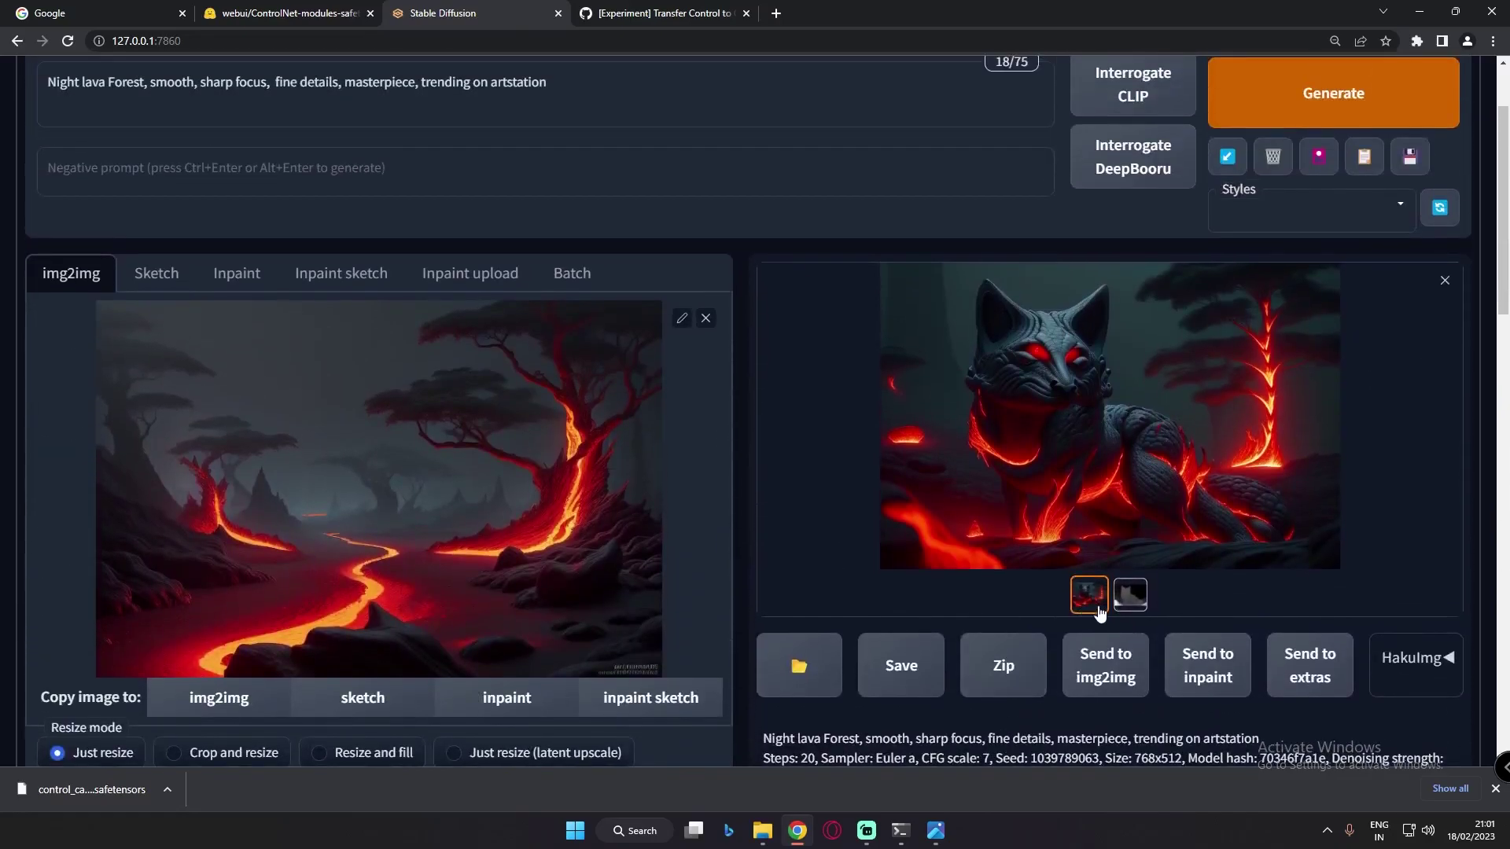
left_click(1131, 598)
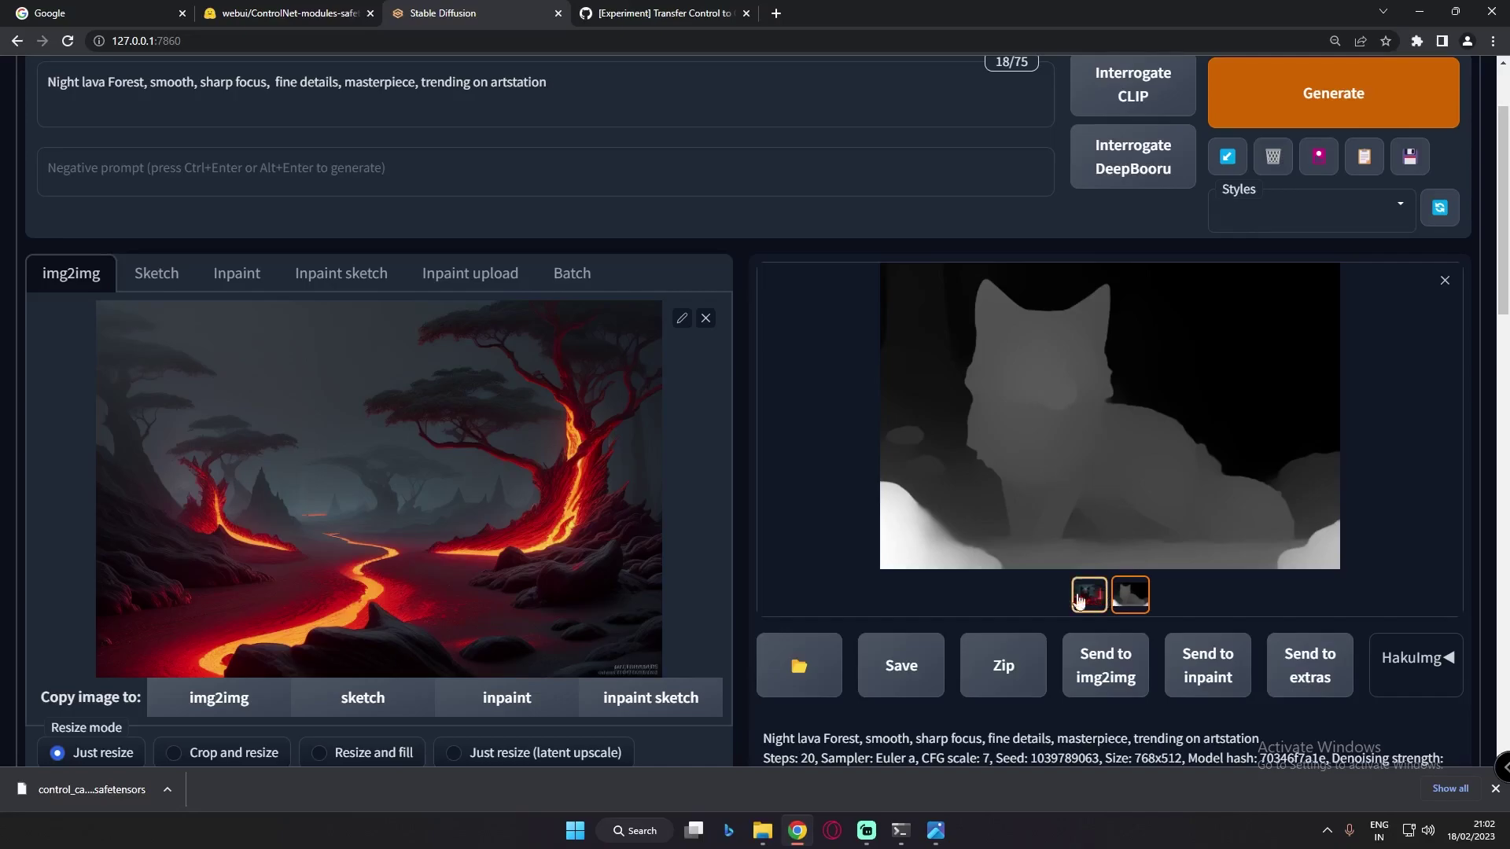
scroll(1285, 560, "down", 10)
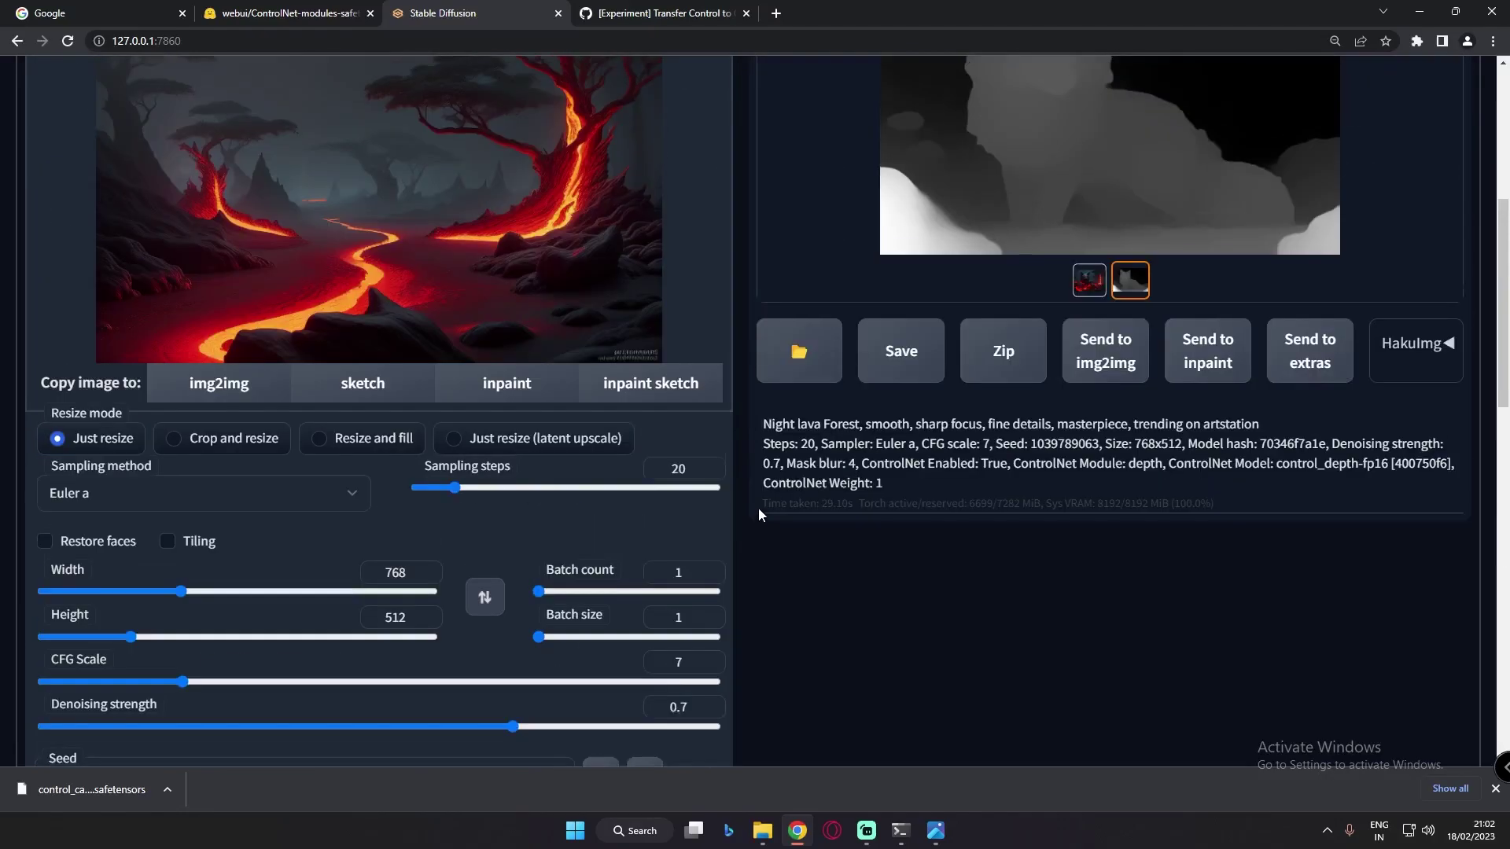
scroll(763, 507, "up", 5)
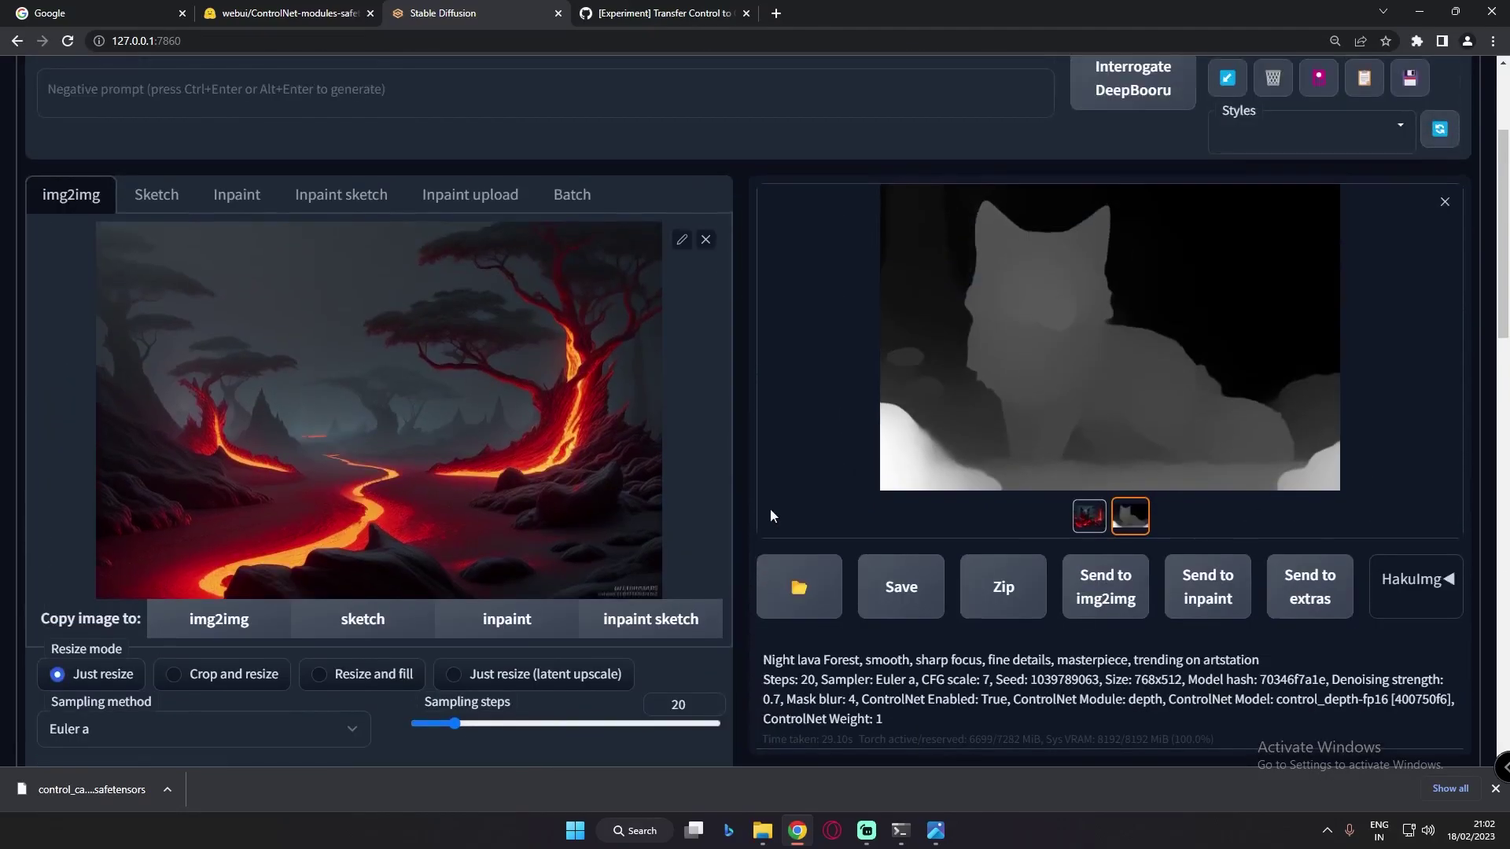
left_click(1089, 672)
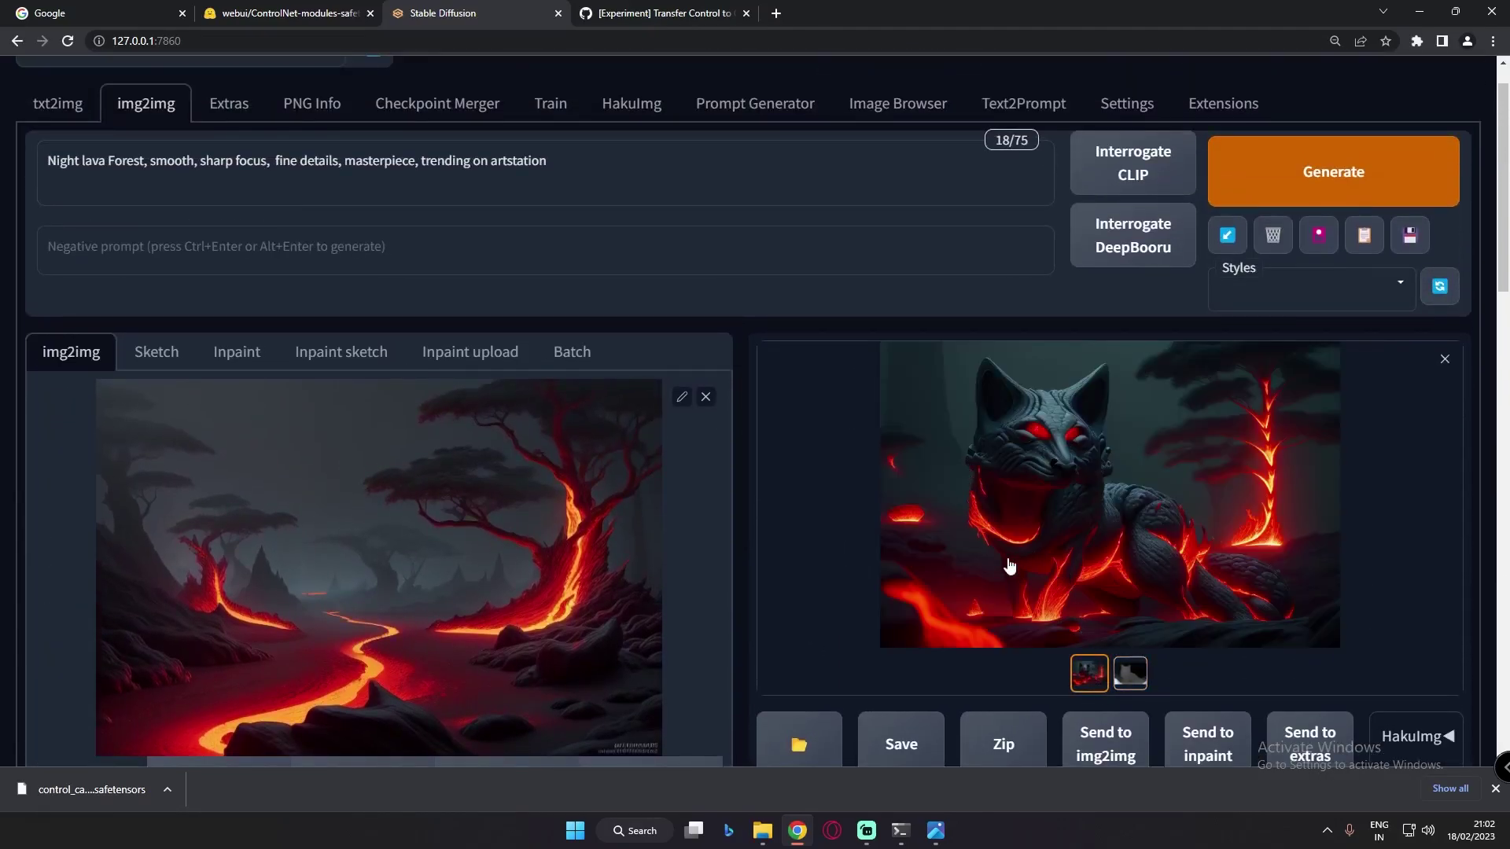
scroll(972, 557, "down", 1)
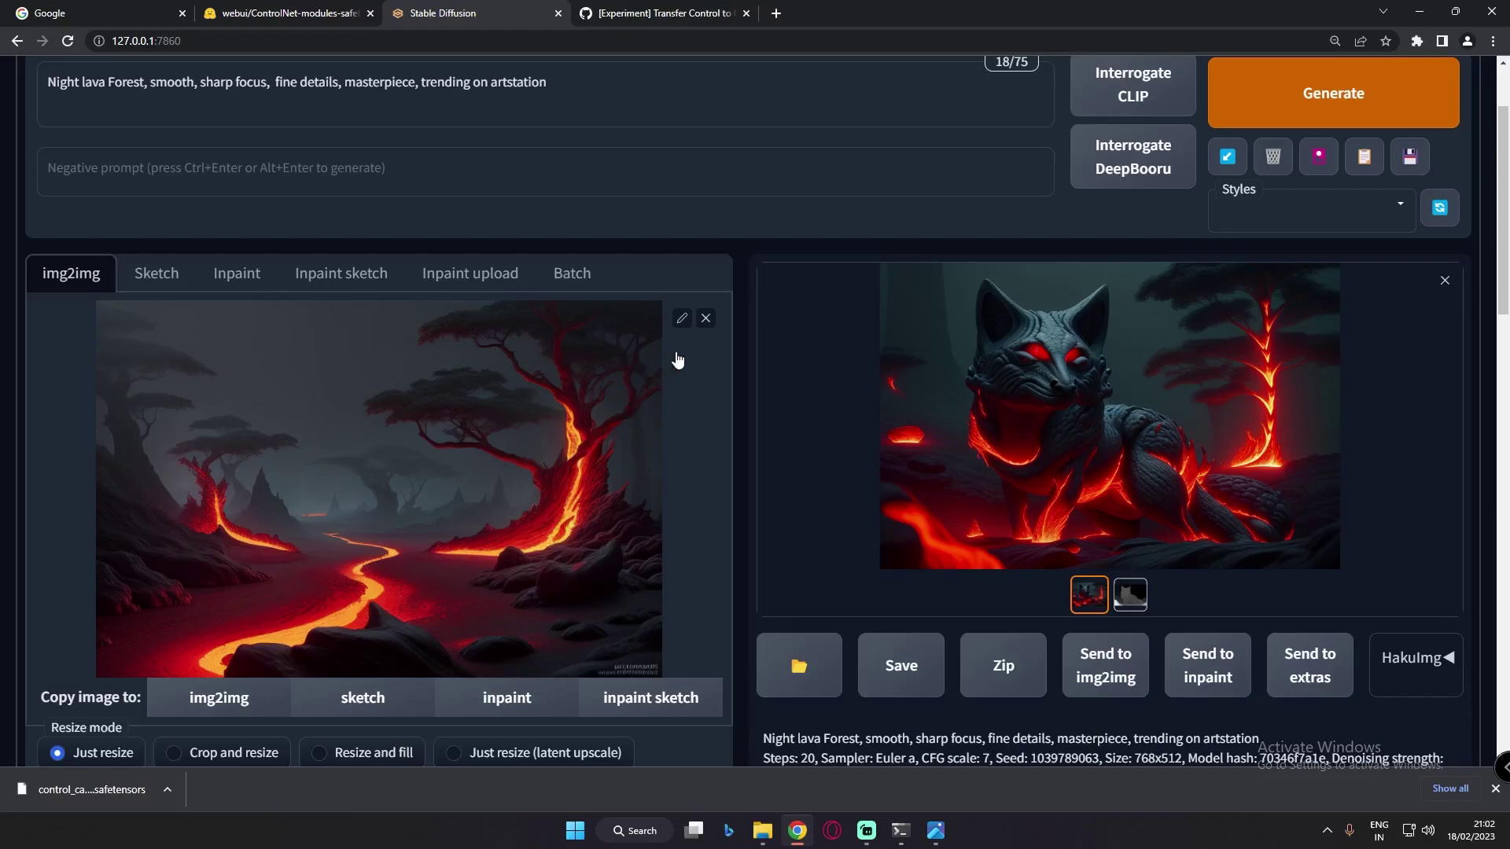
left_click(706, 317)
left_click(379, 508)
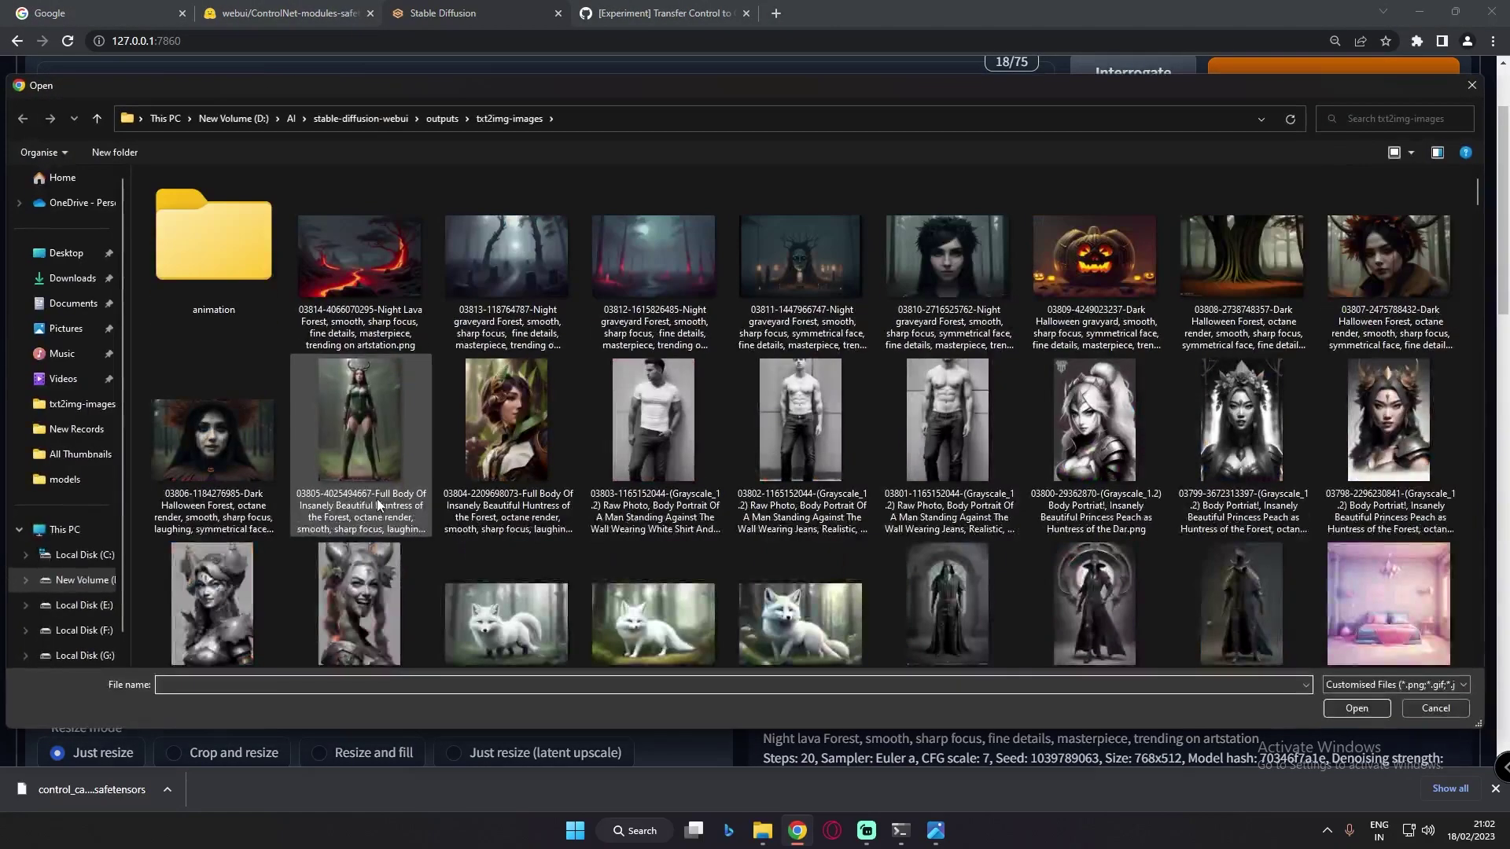
left_click(538, 266)
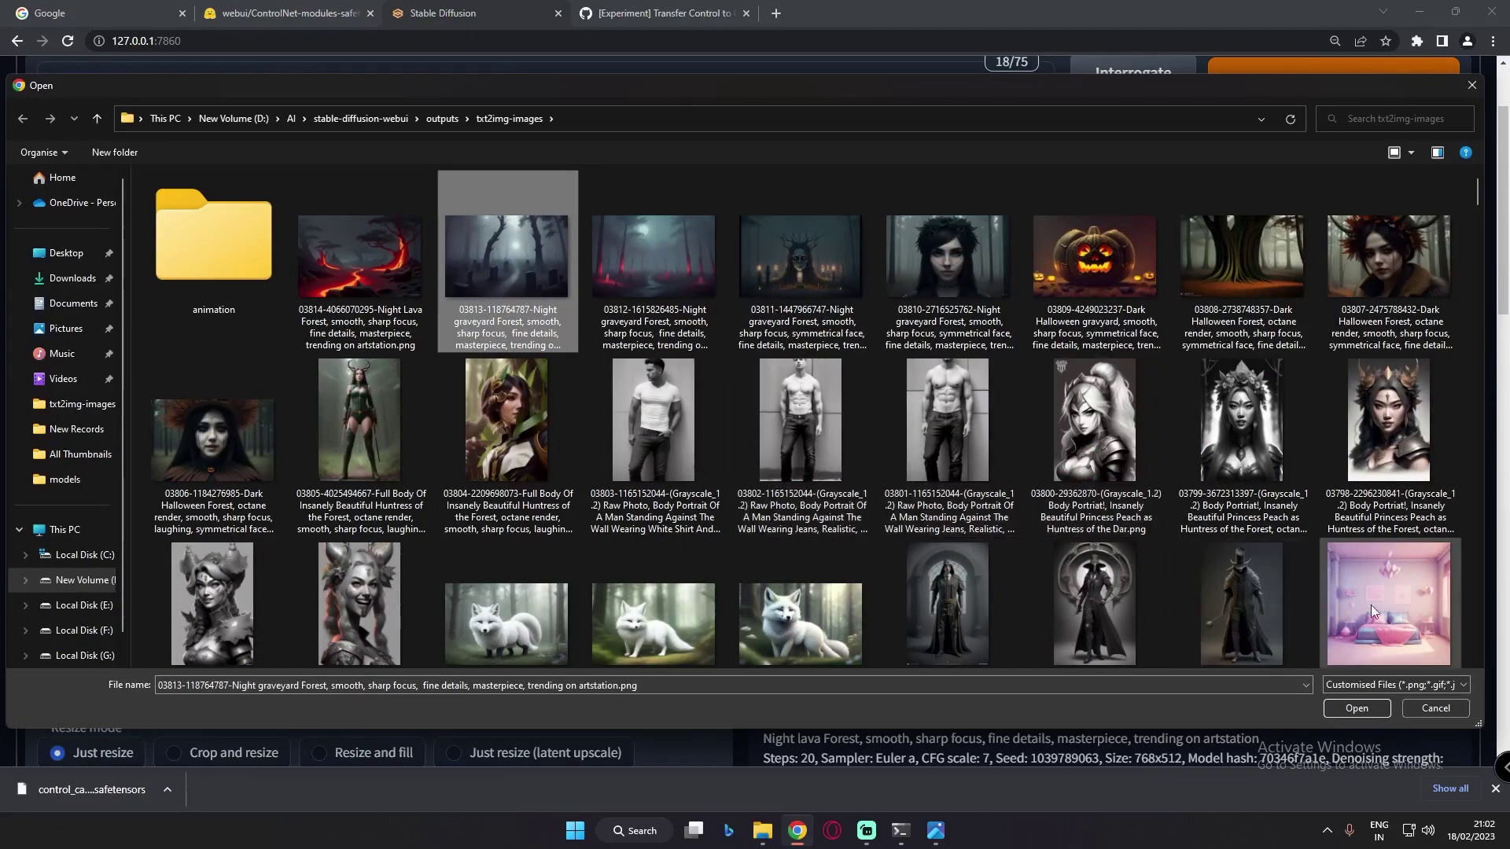
left_click(1356, 709)
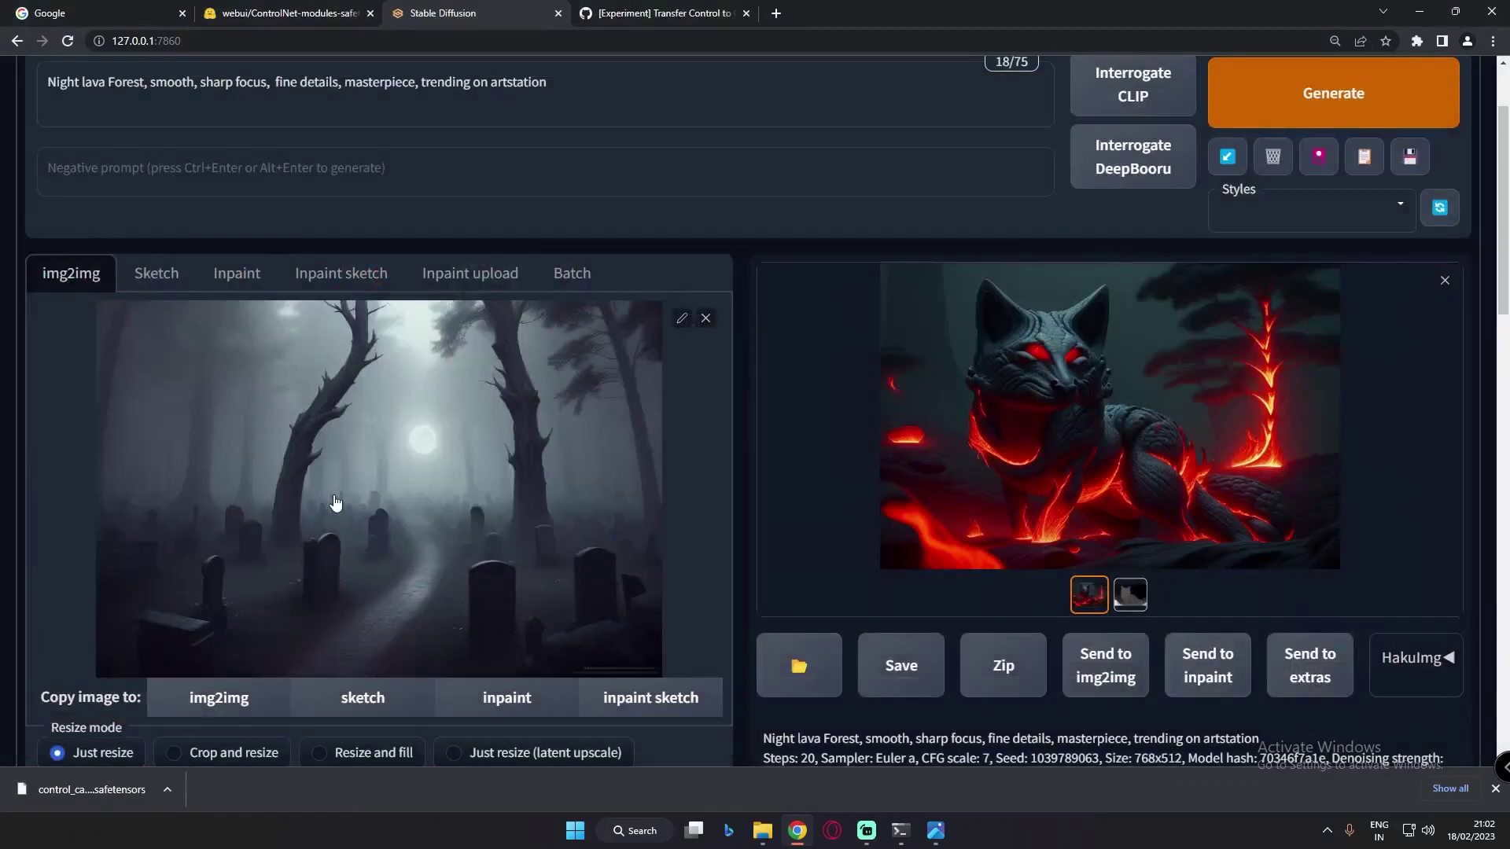
Step: Replace "lava" with "Graveyard" in the prompt, then generate the image and view it enlarged
scroll(92, 286, "up", 2)
double_click(94, 211)
type("Graveyard")
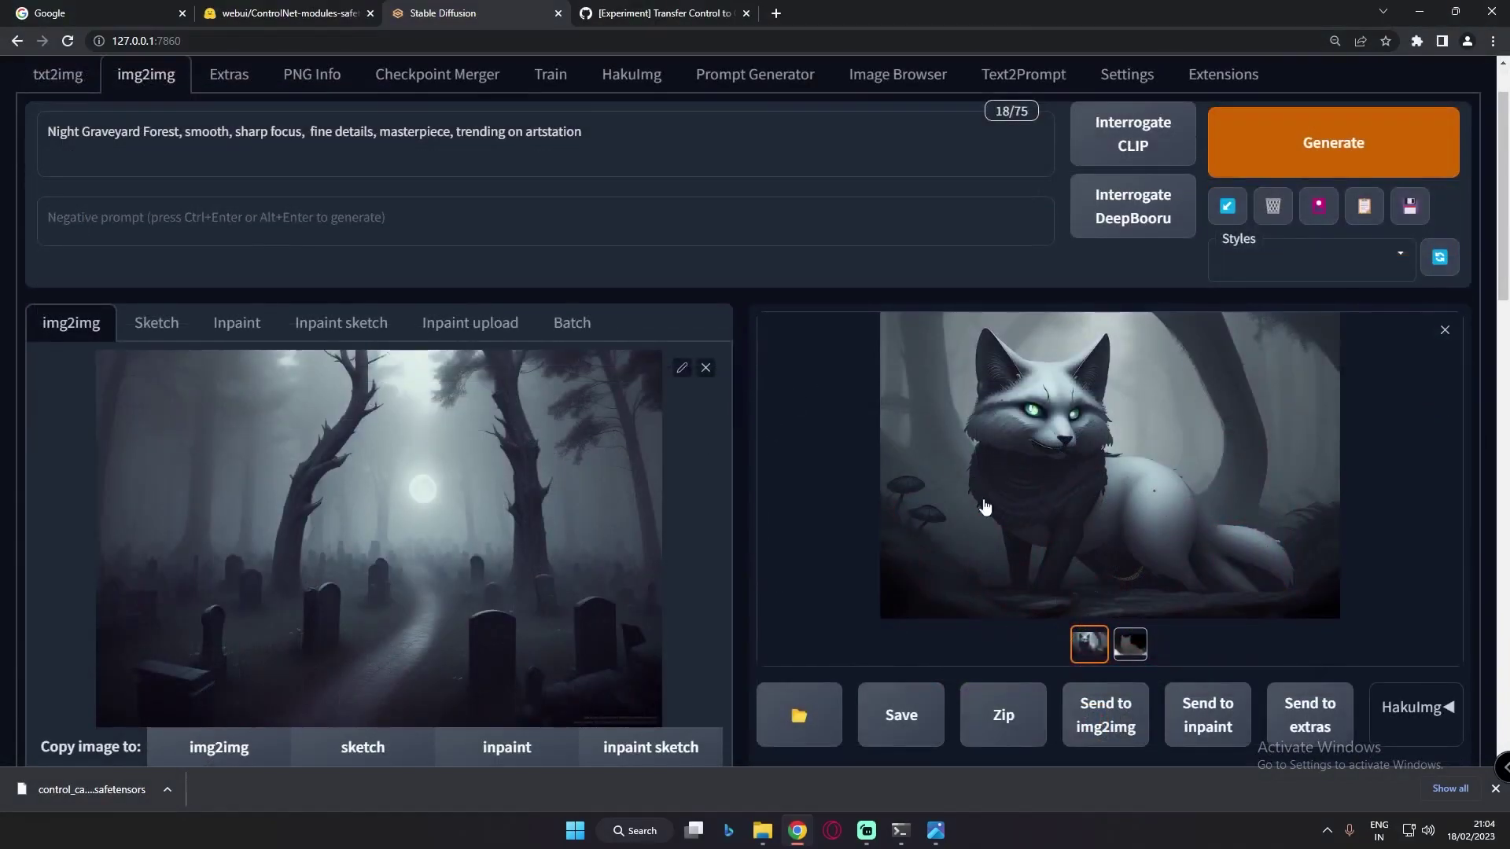
left_click(1089, 458)
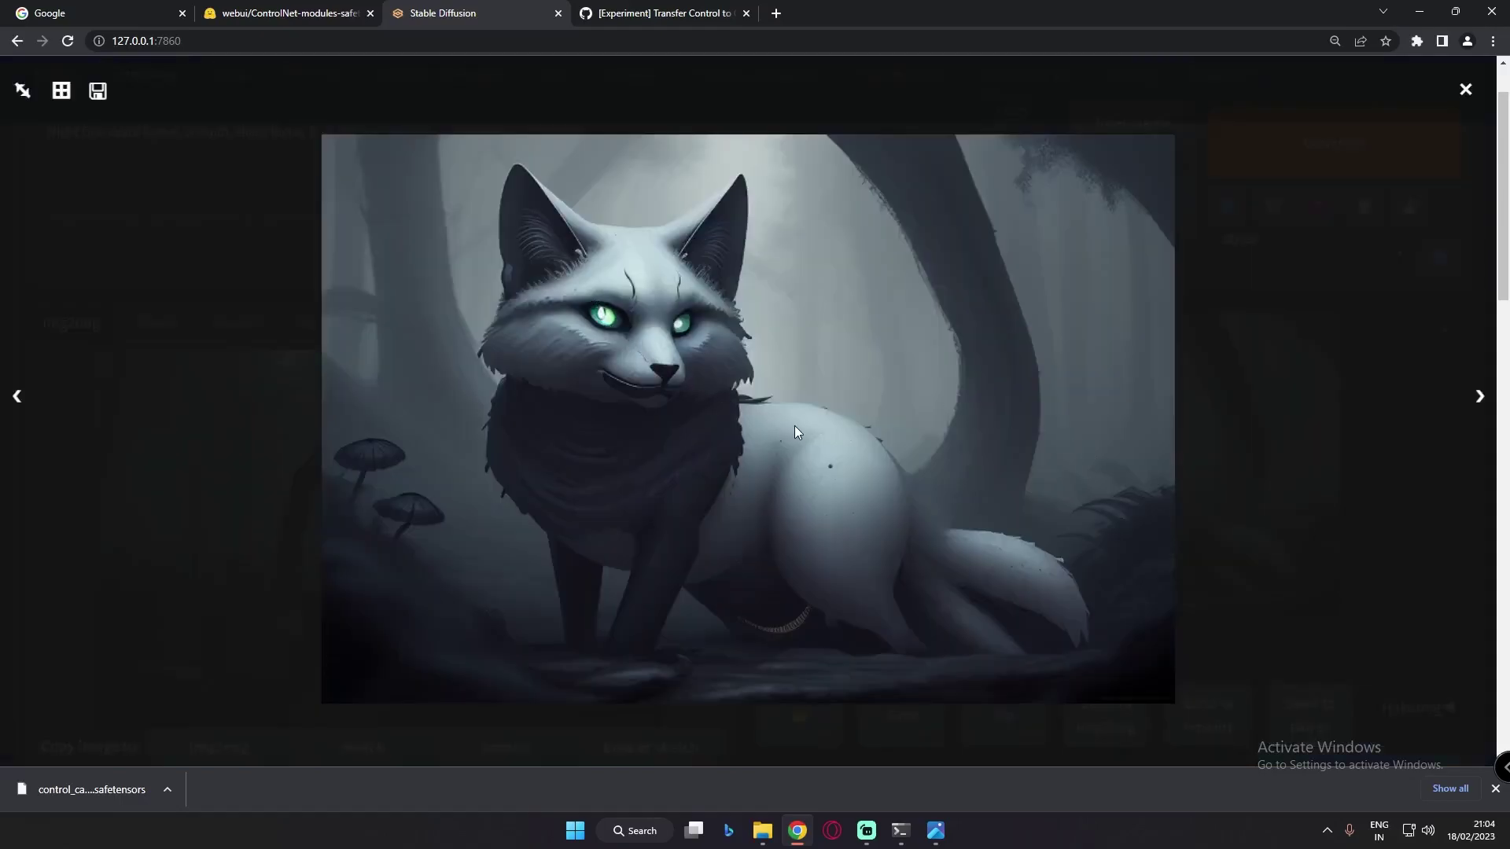
Step: Close the enlarged graveyard fox image, view it enlarged once more, and return to the generation page
left_click(1395, 538)
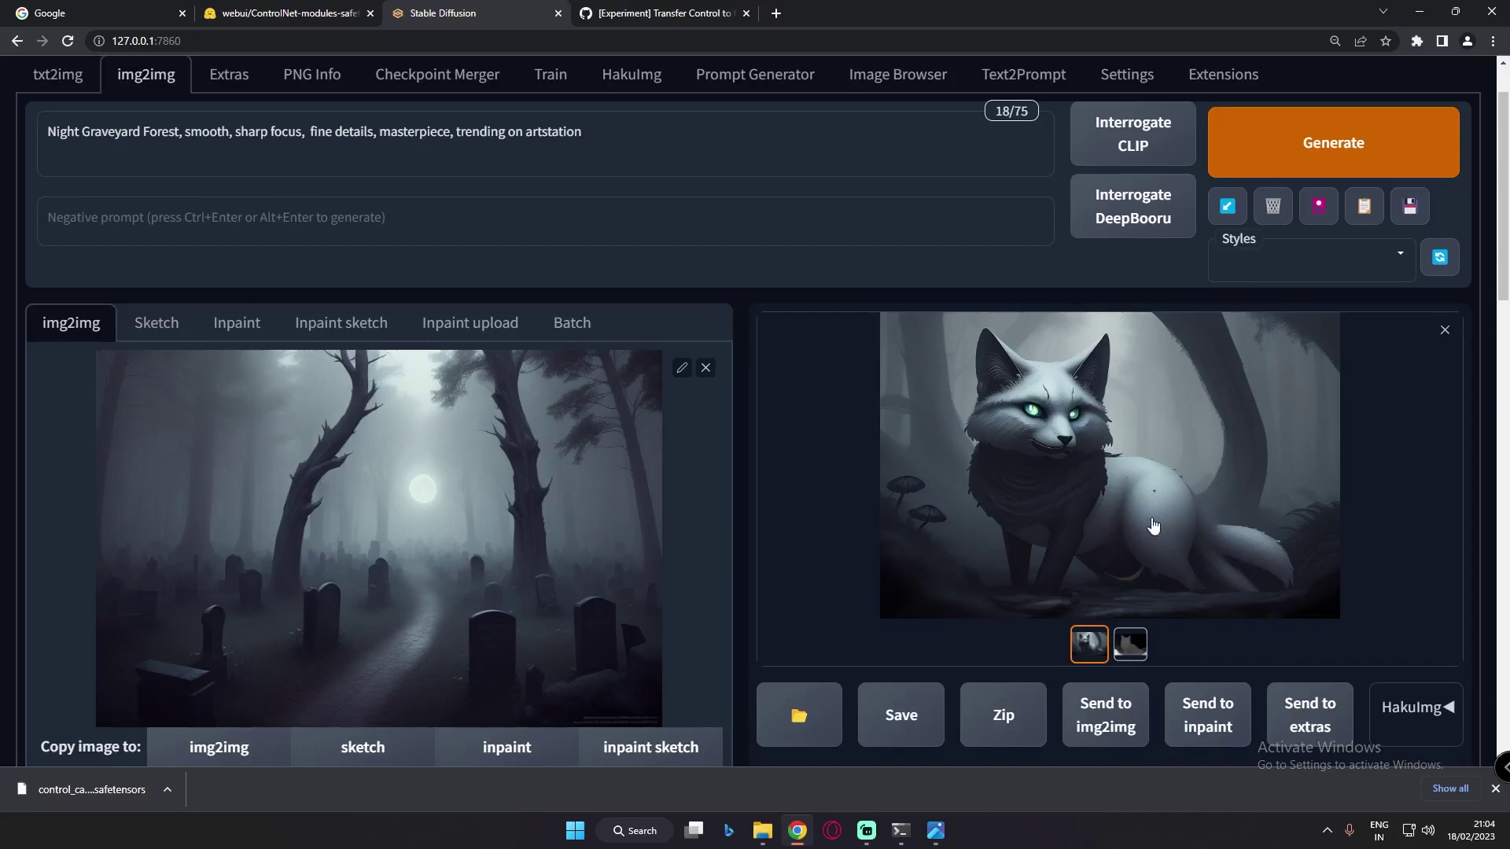
left_click(1075, 476)
left_click(1351, 494)
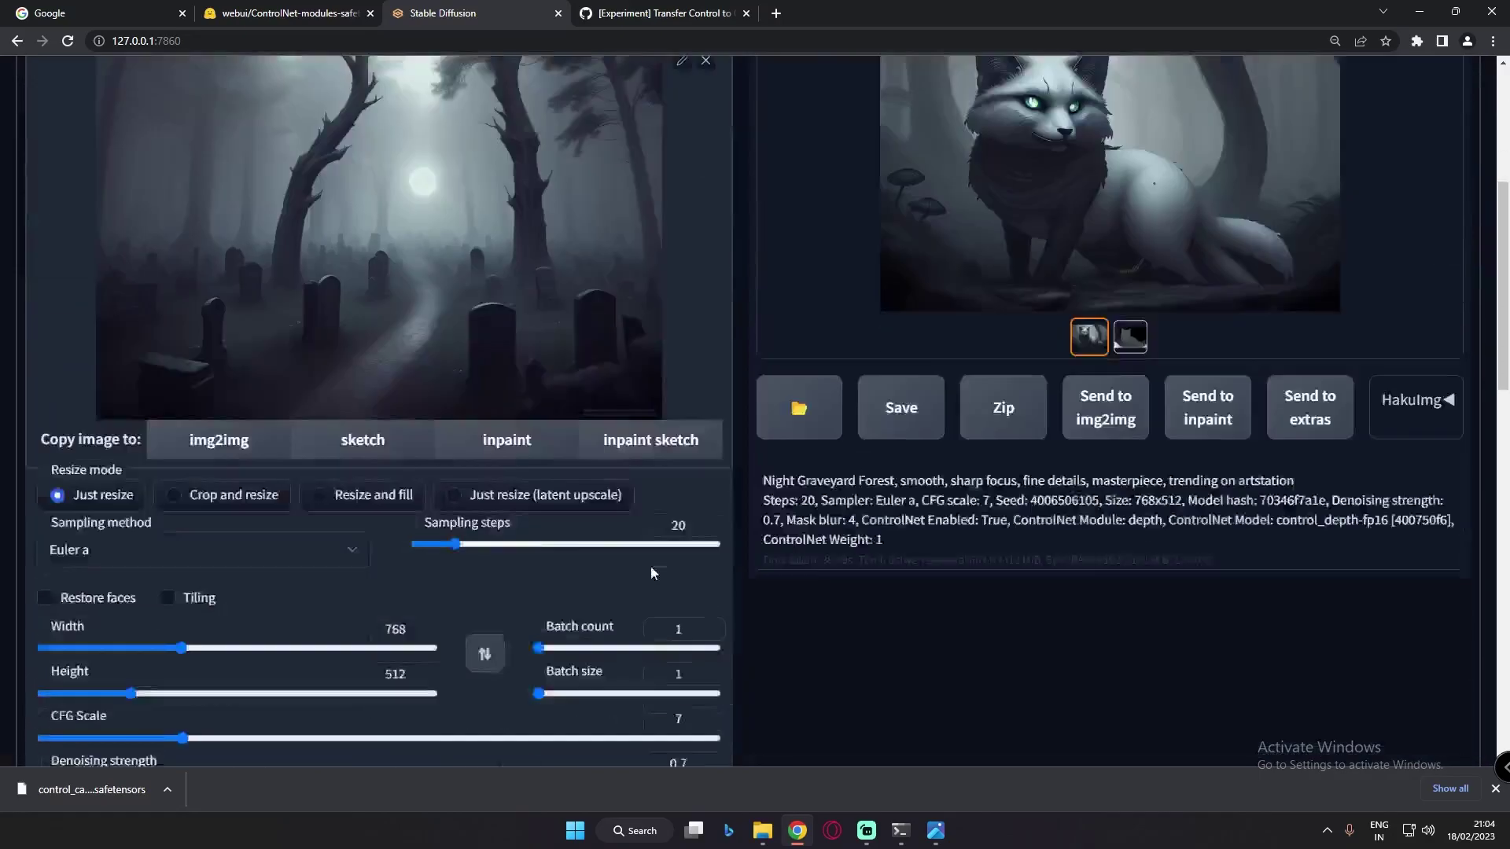
Step: Set the ControlNet preprocessor to canny and the model to control_canny-fp16 [e3fe7712], then generate the image
scroll(1506, 244, "up", 5)
left_click_drag(1506, 244, 1469, 606)
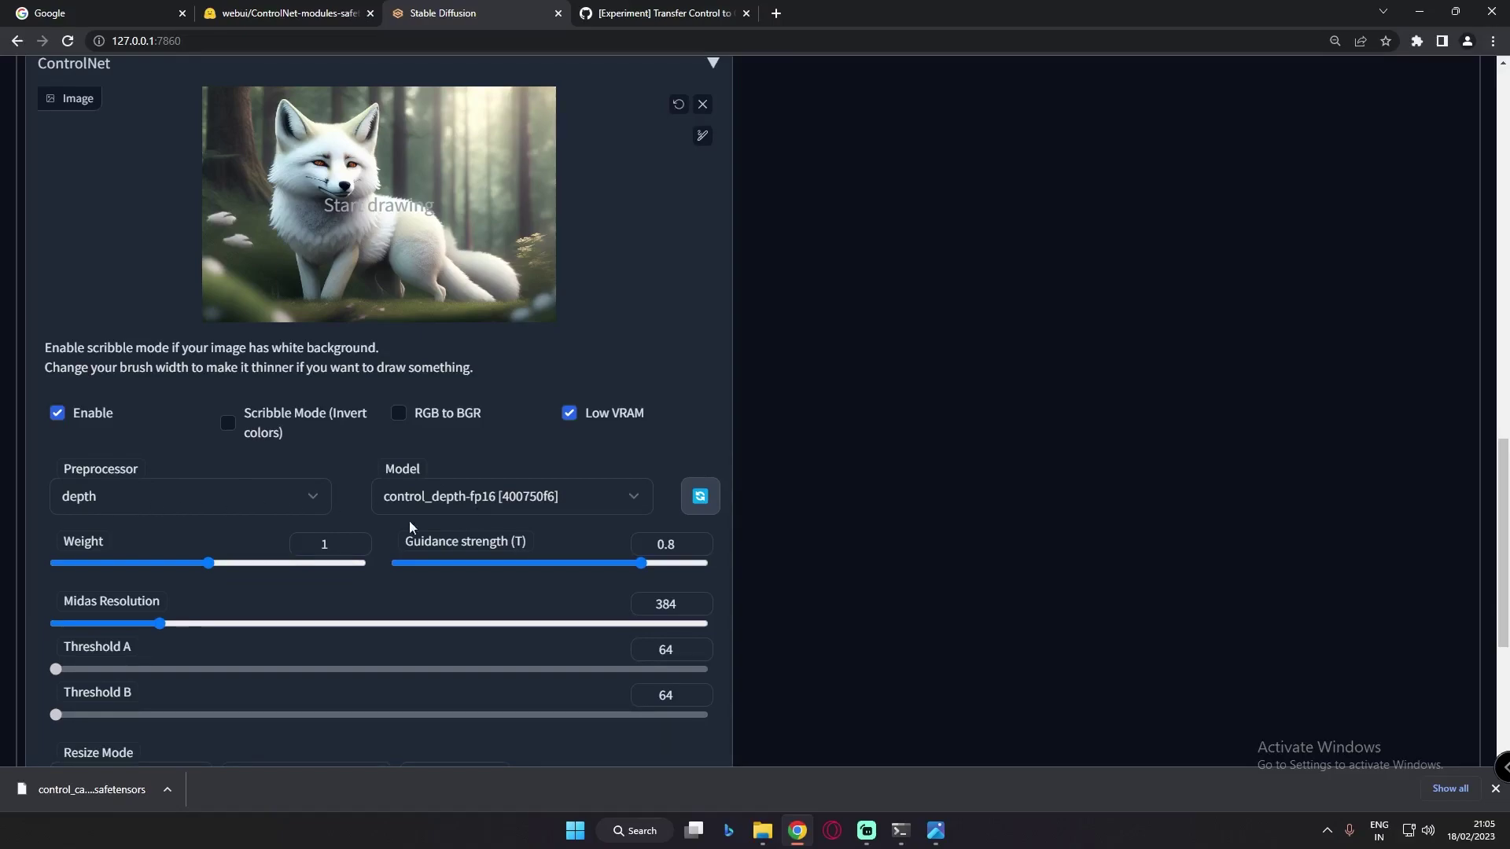
left_click(270, 499)
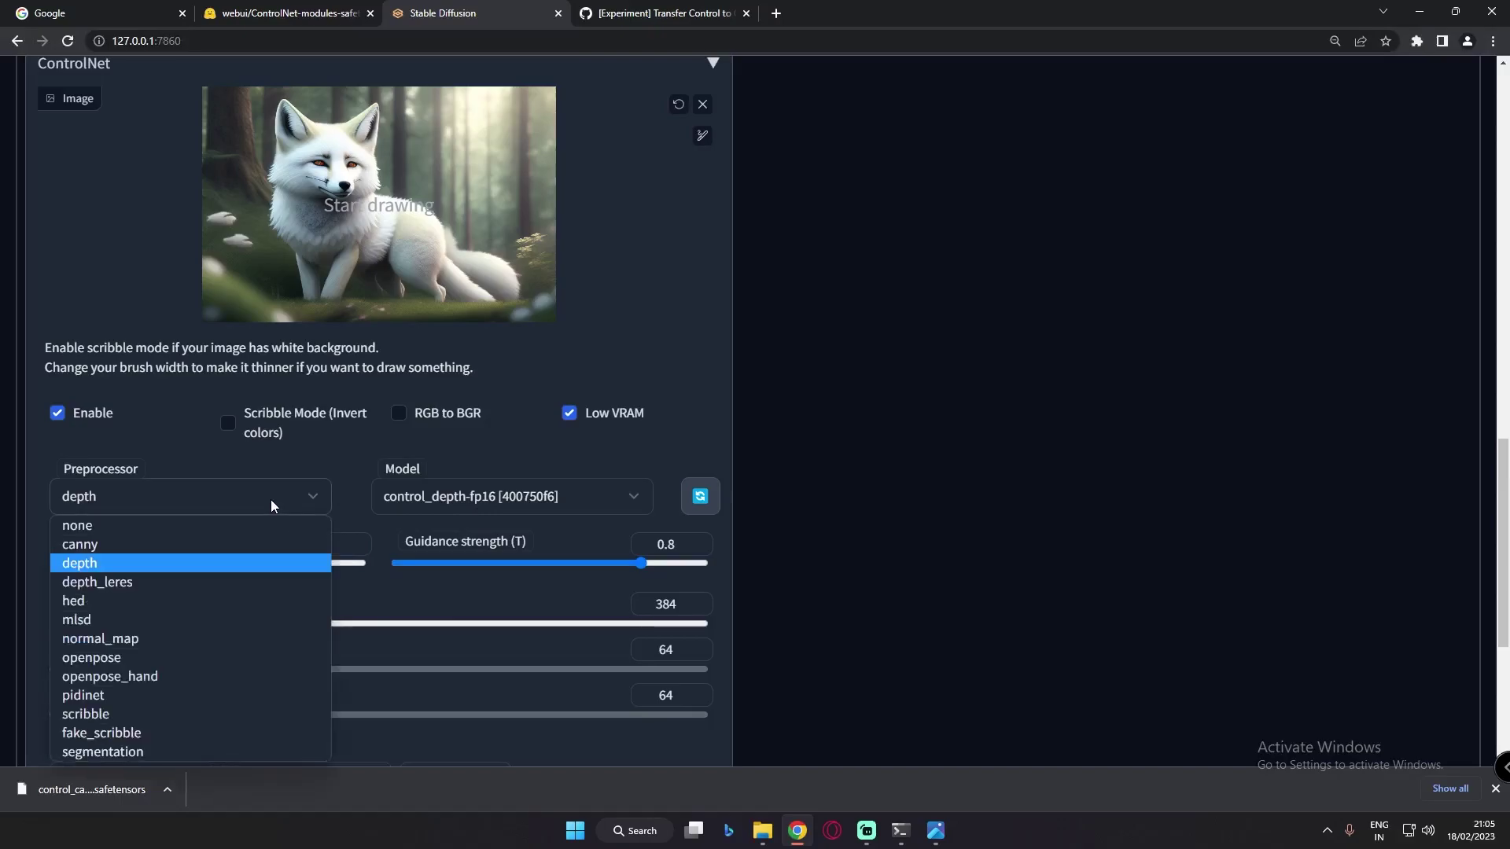
left_click(125, 544)
left_click(525, 496)
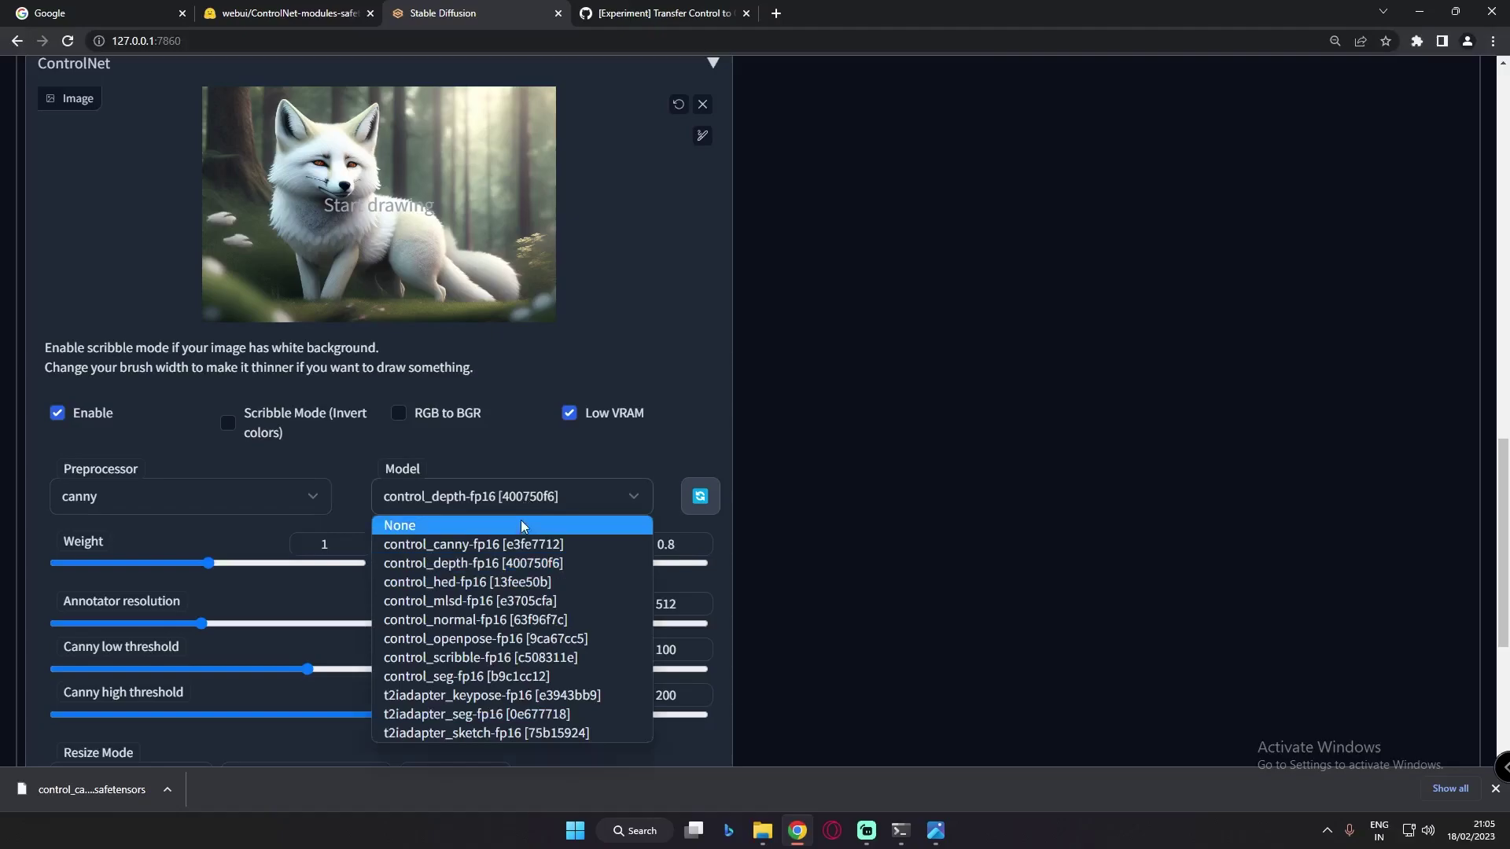
left_click(506, 545)
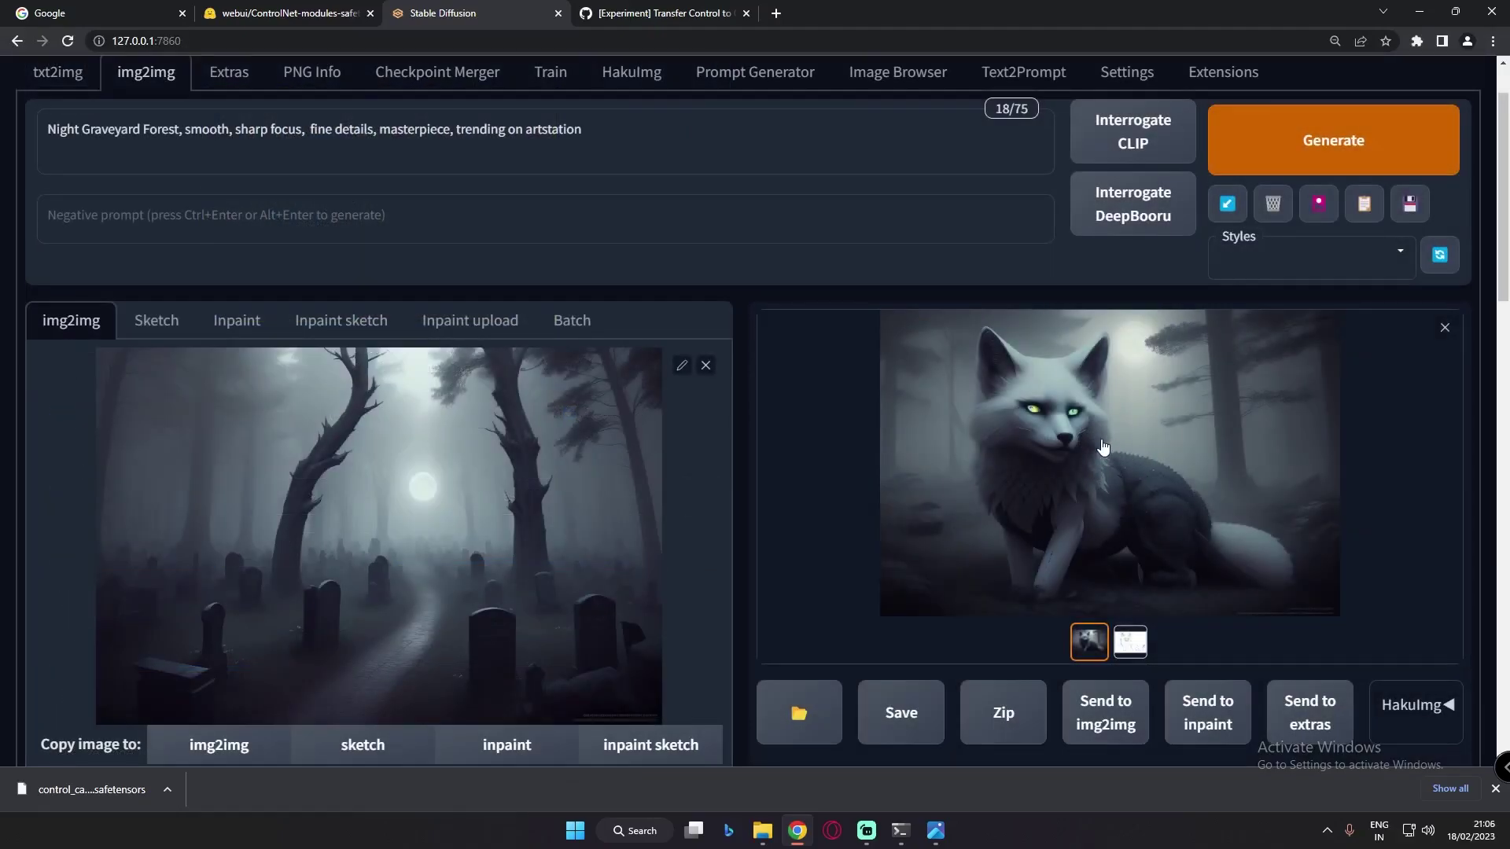
Step: View the canny-based fox image enlarged, inspect its canny edge map in the output gallery, and return to the image
left_click(1105, 442)
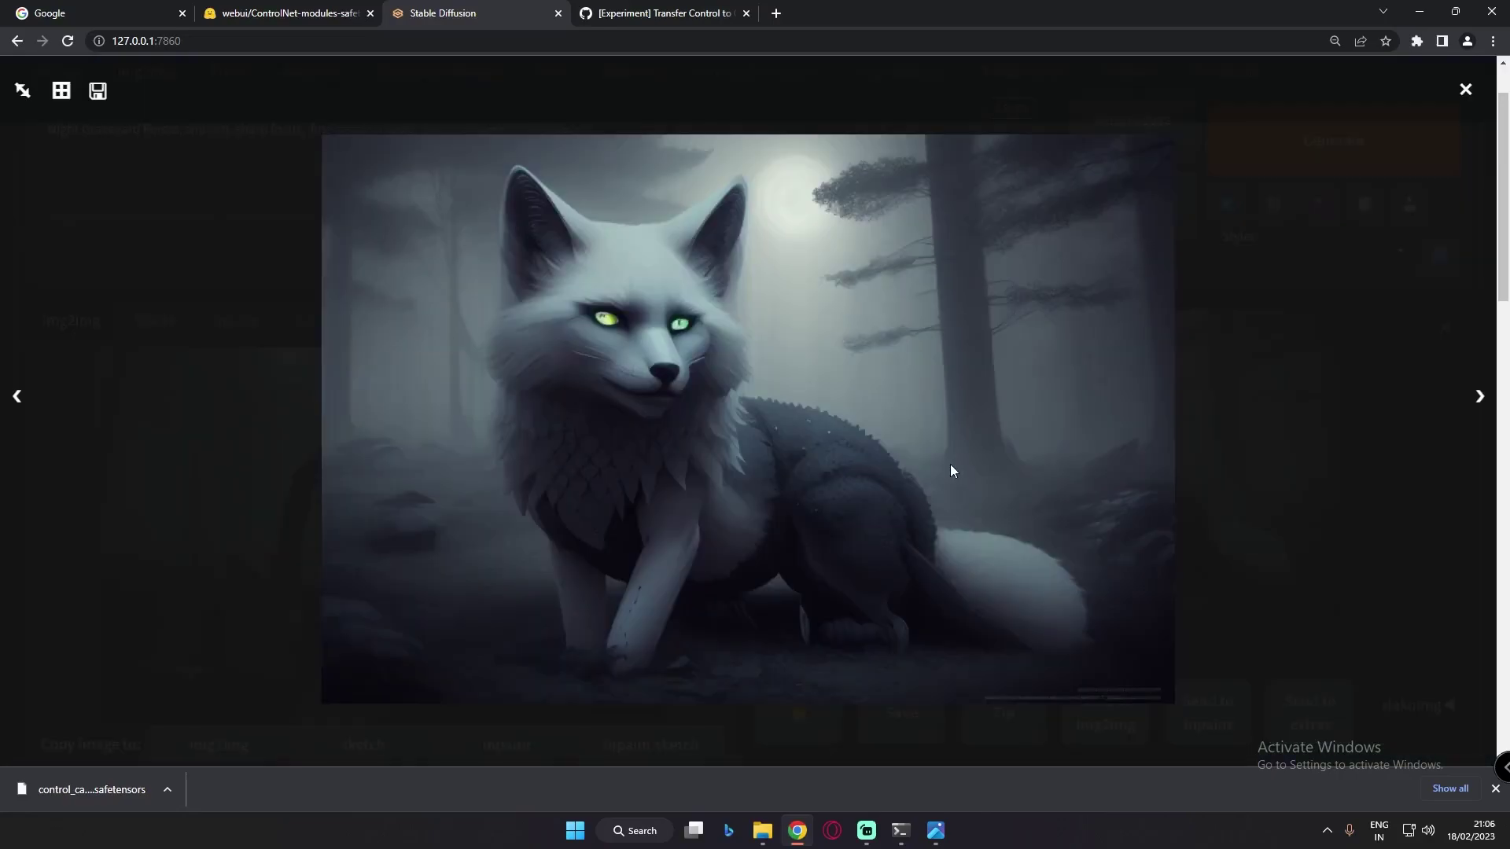
left_click(1271, 492)
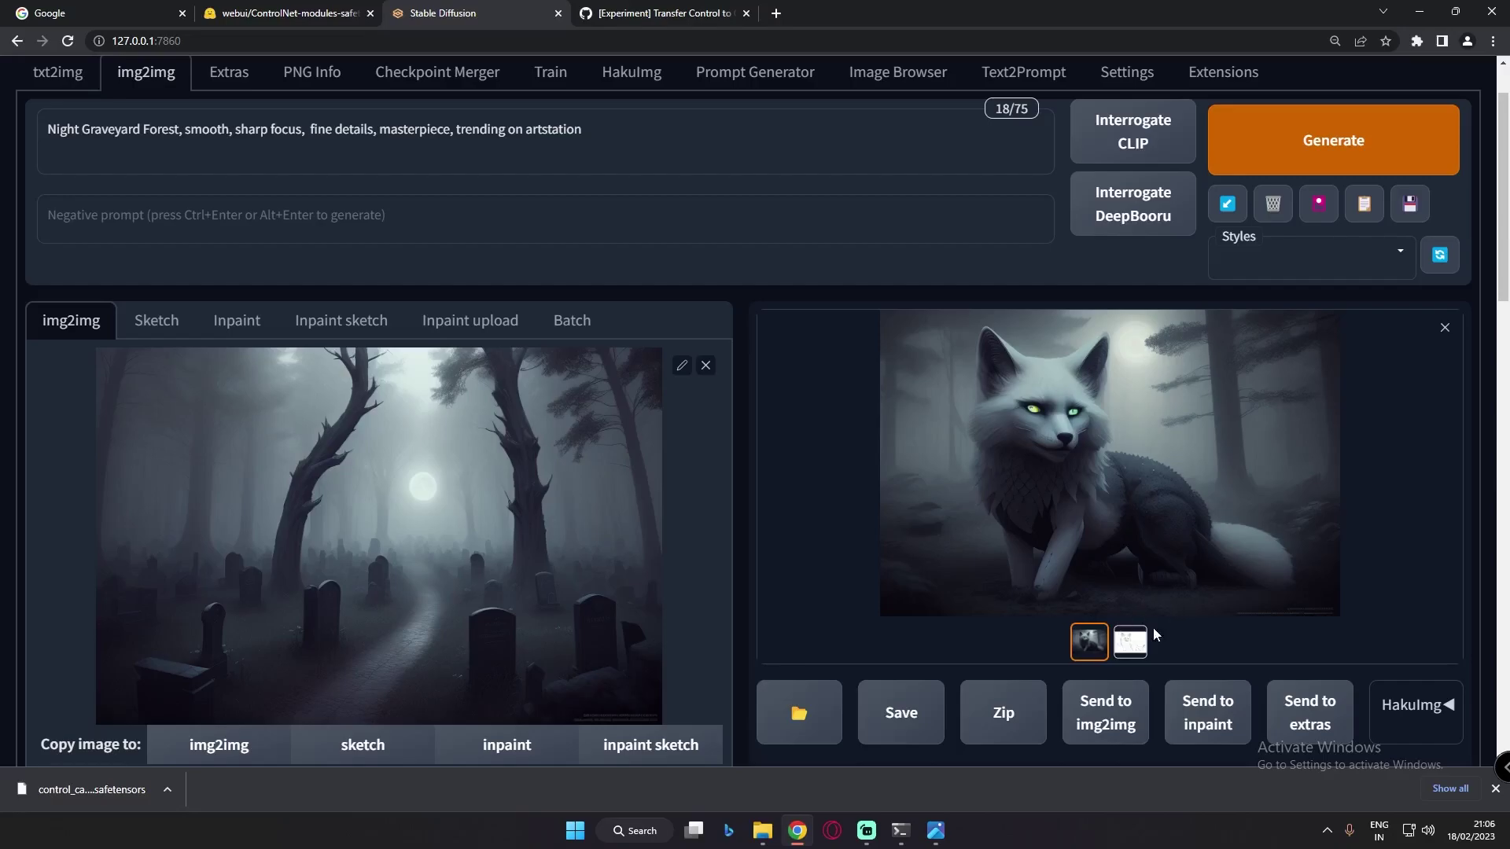
left_click(1130, 642)
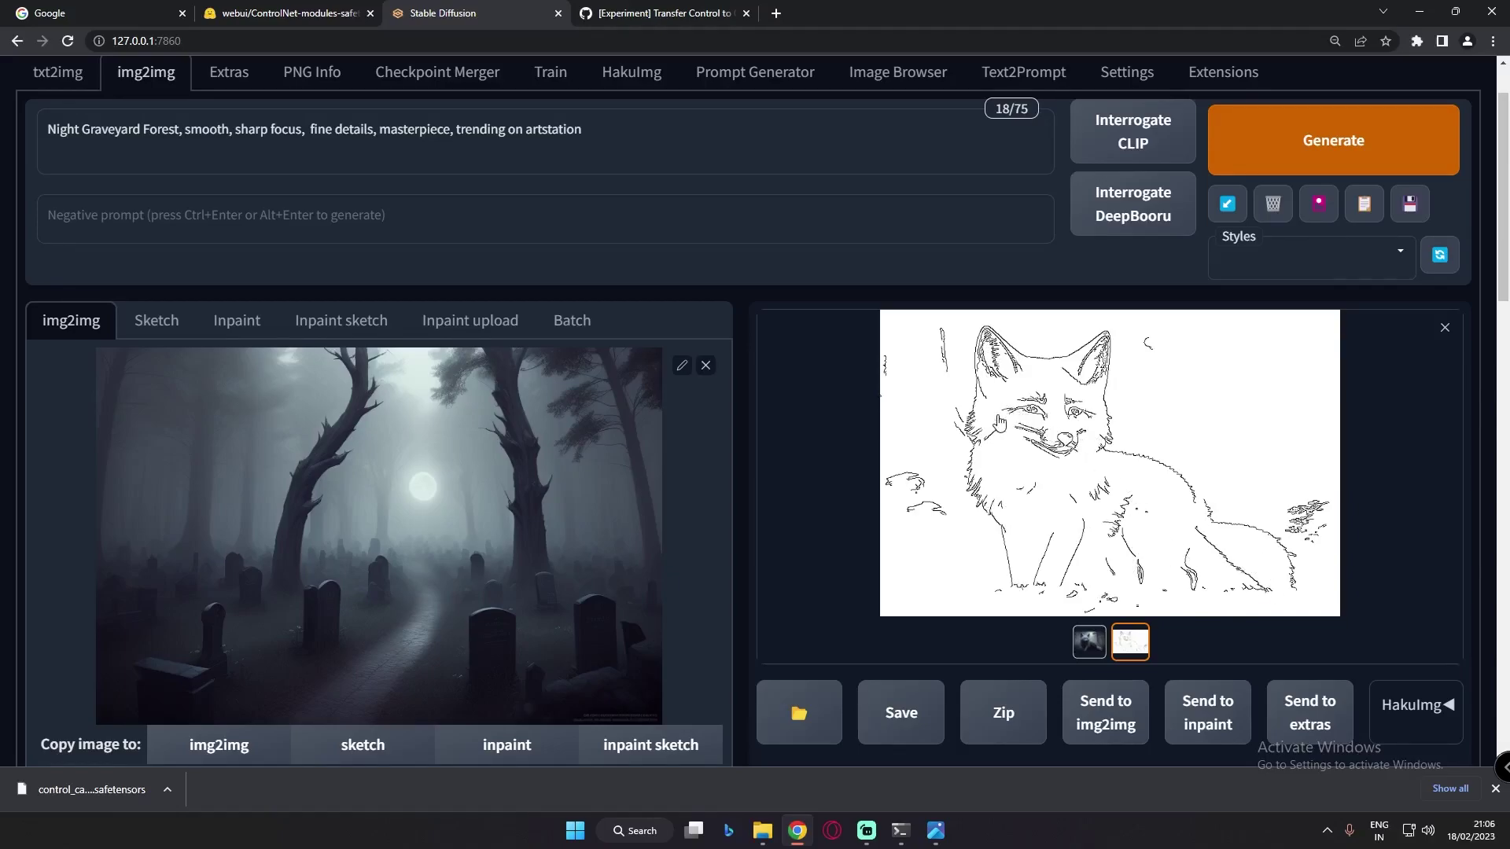
left_click(1090, 648)
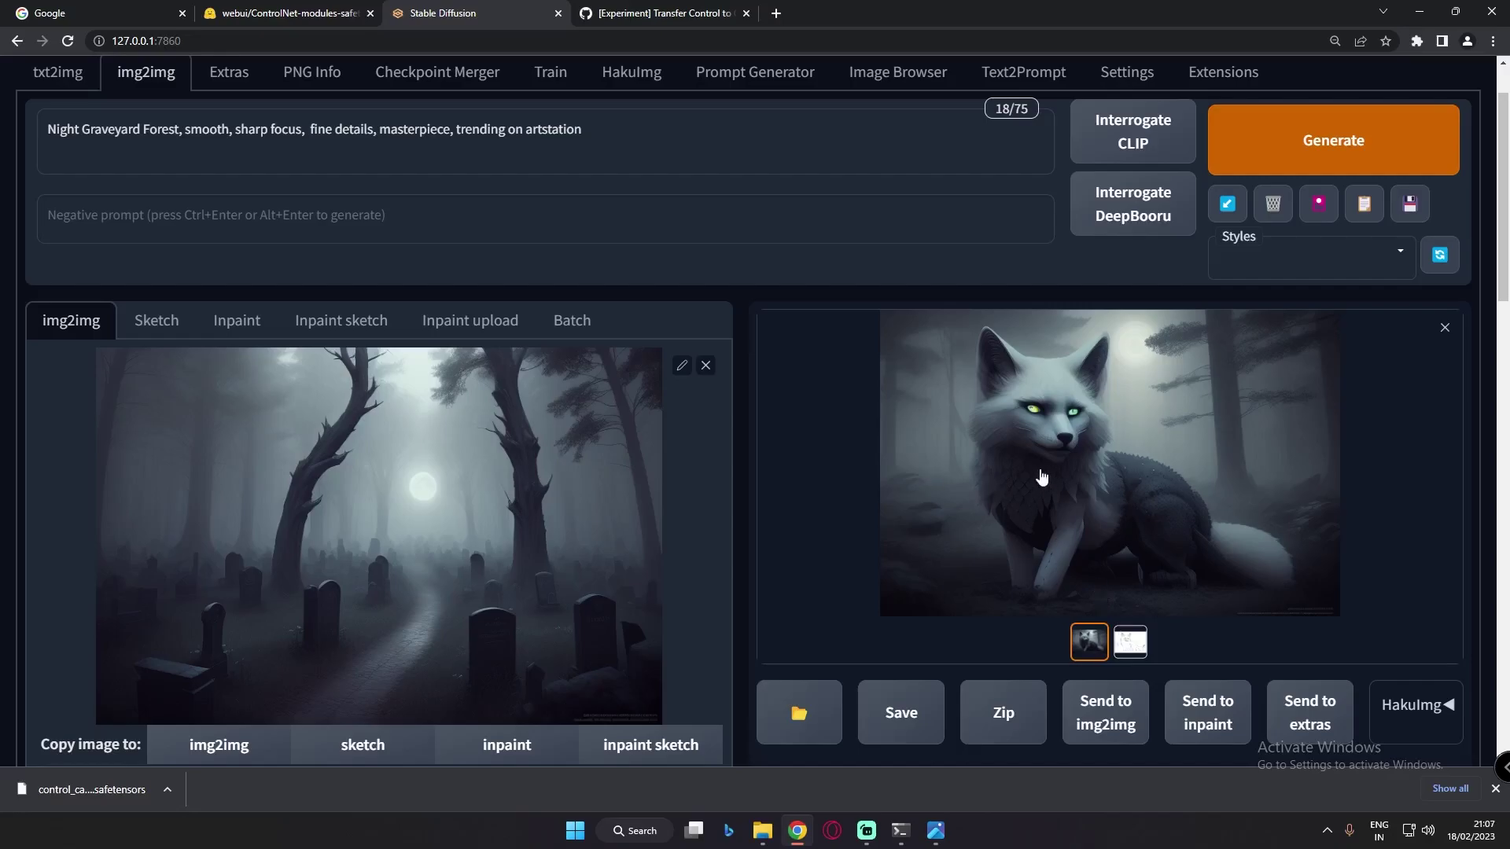
Step: Set the ControlNet preprocessor to hed and the model to control_hed-fp16 [13fee50b], then generate the image
scroll(523, 658, "down", 7)
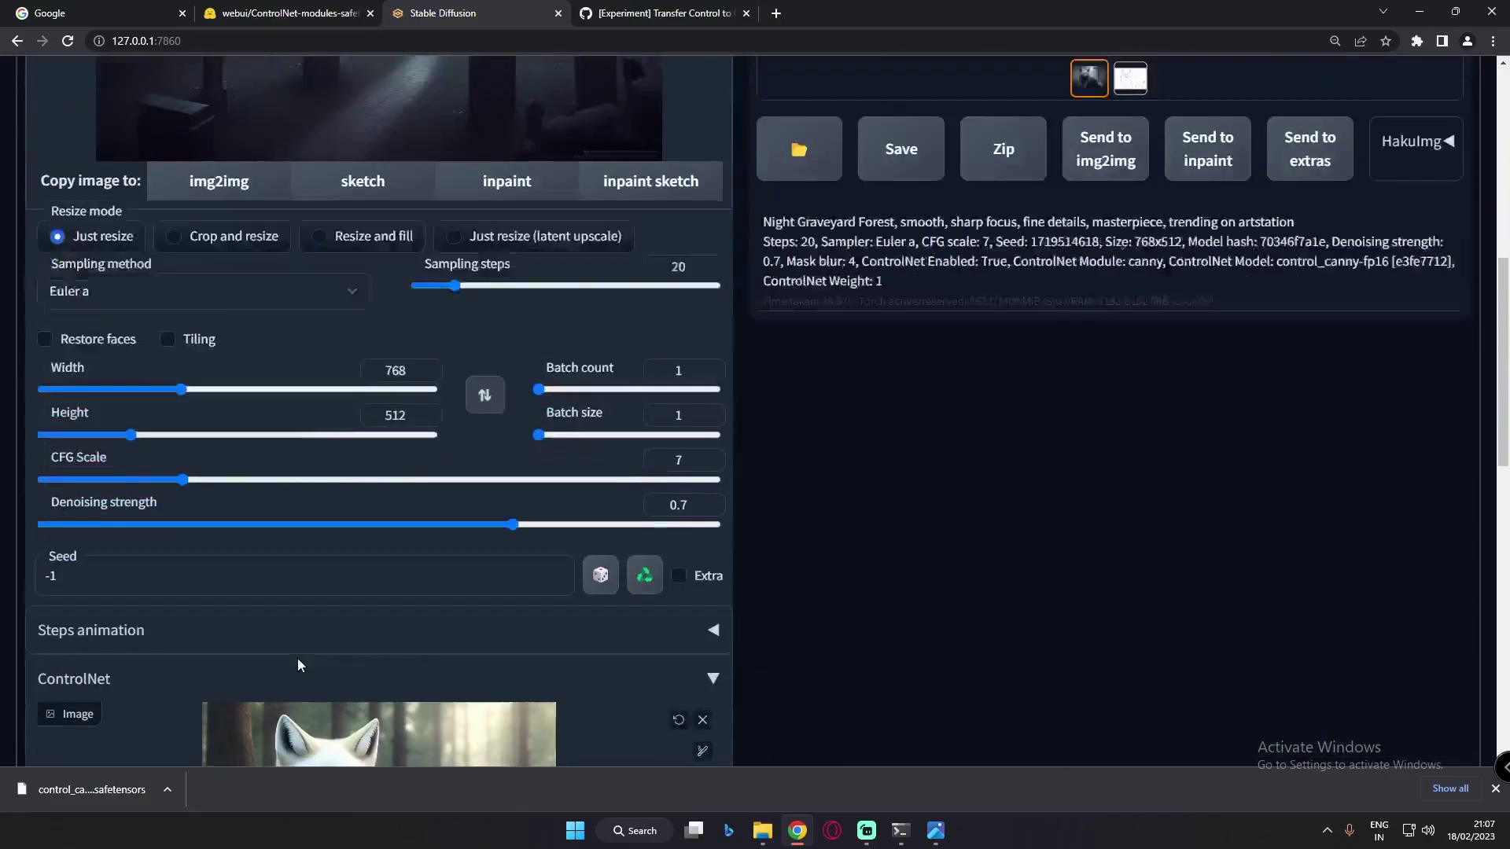
scroll(297, 665, "down", 3)
scroll(175, 633, "down", 4)
left_click(157, 578)
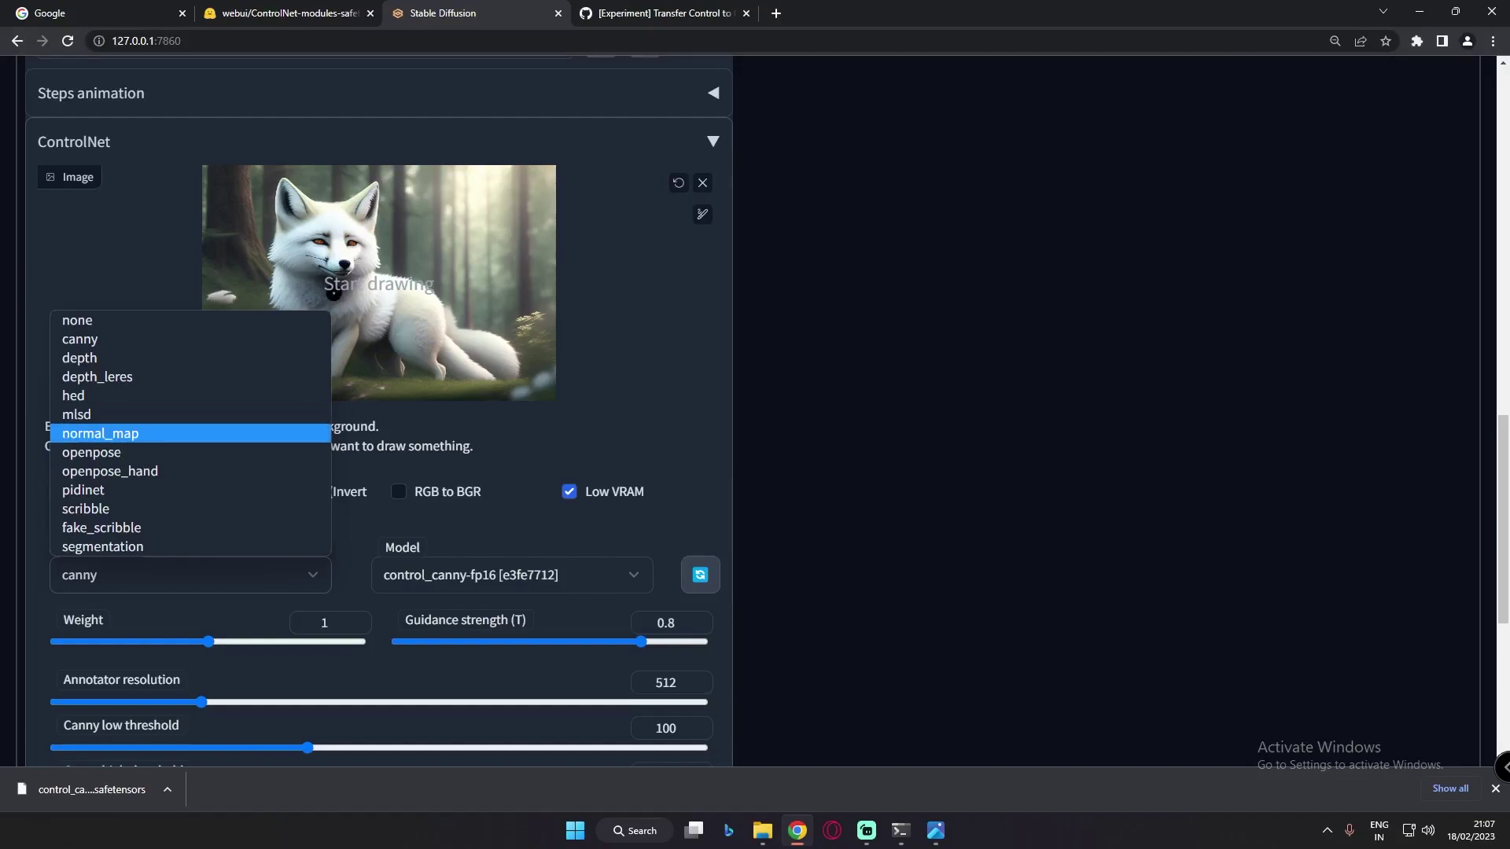
left_click(82, 396)
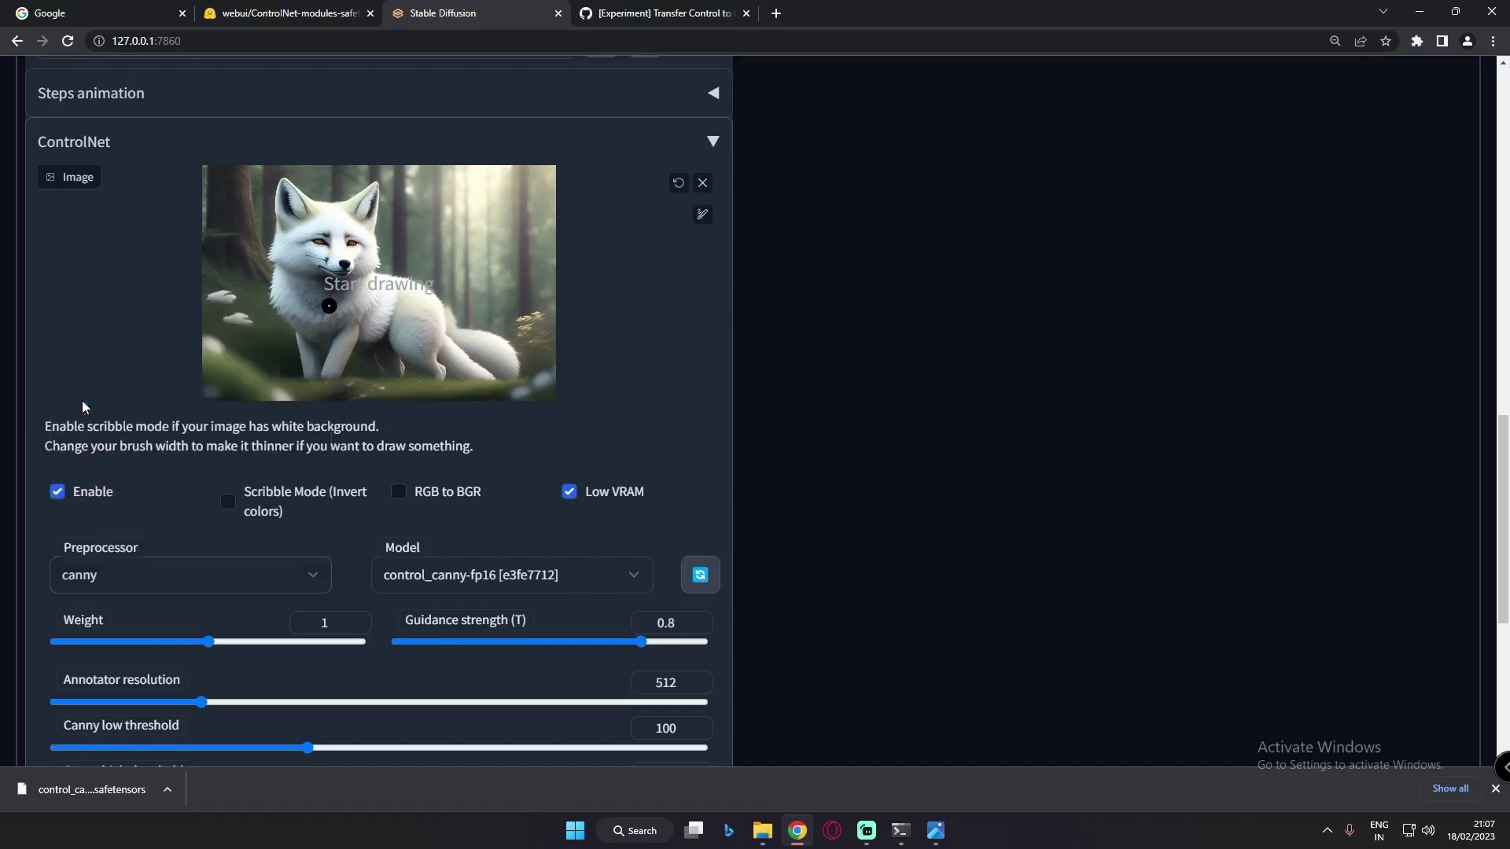
left_click(483, 581)
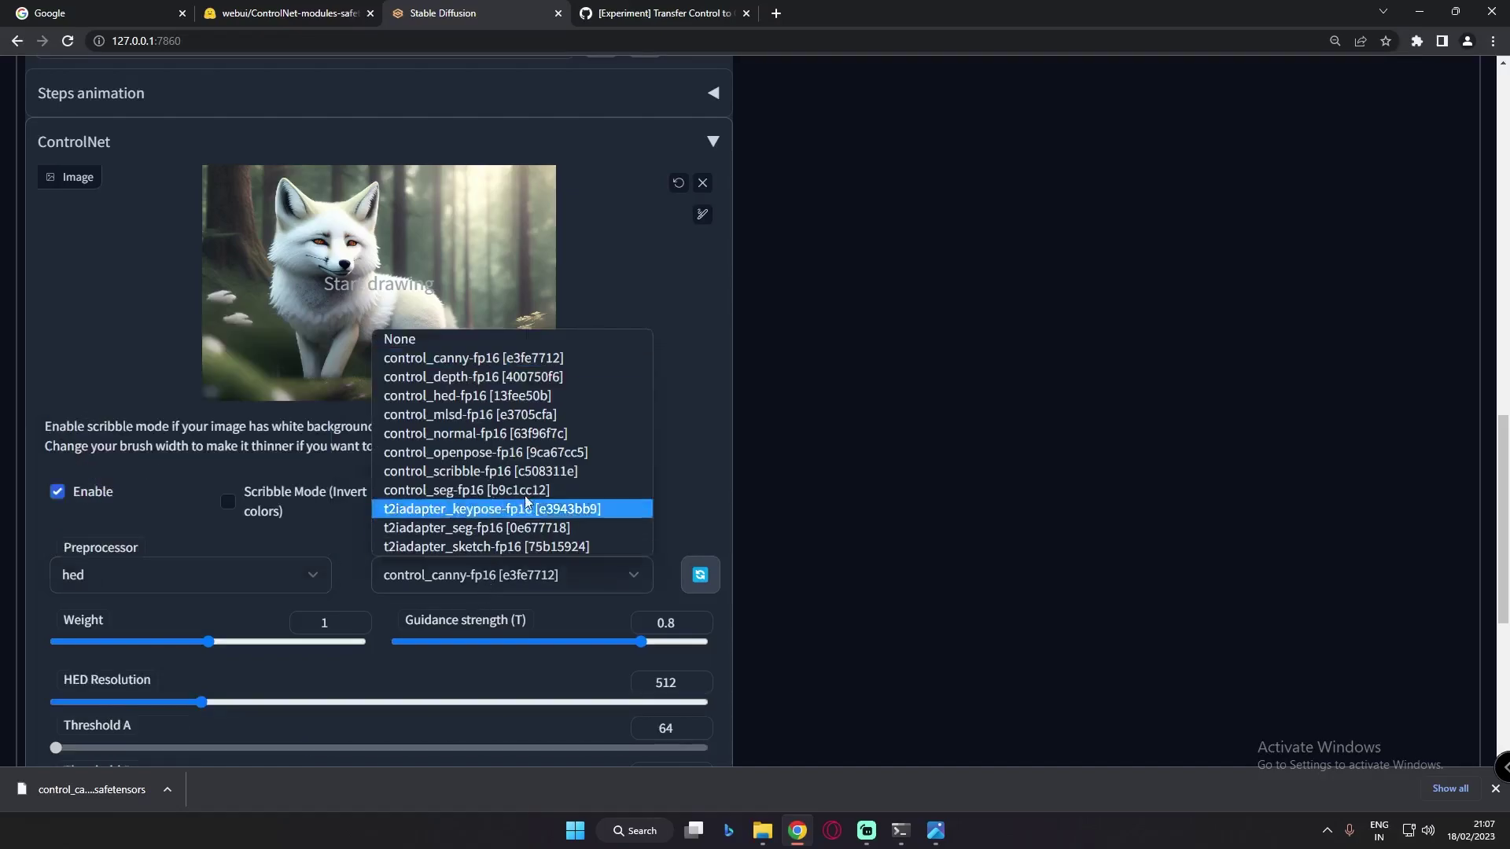
left_click(498, 399)
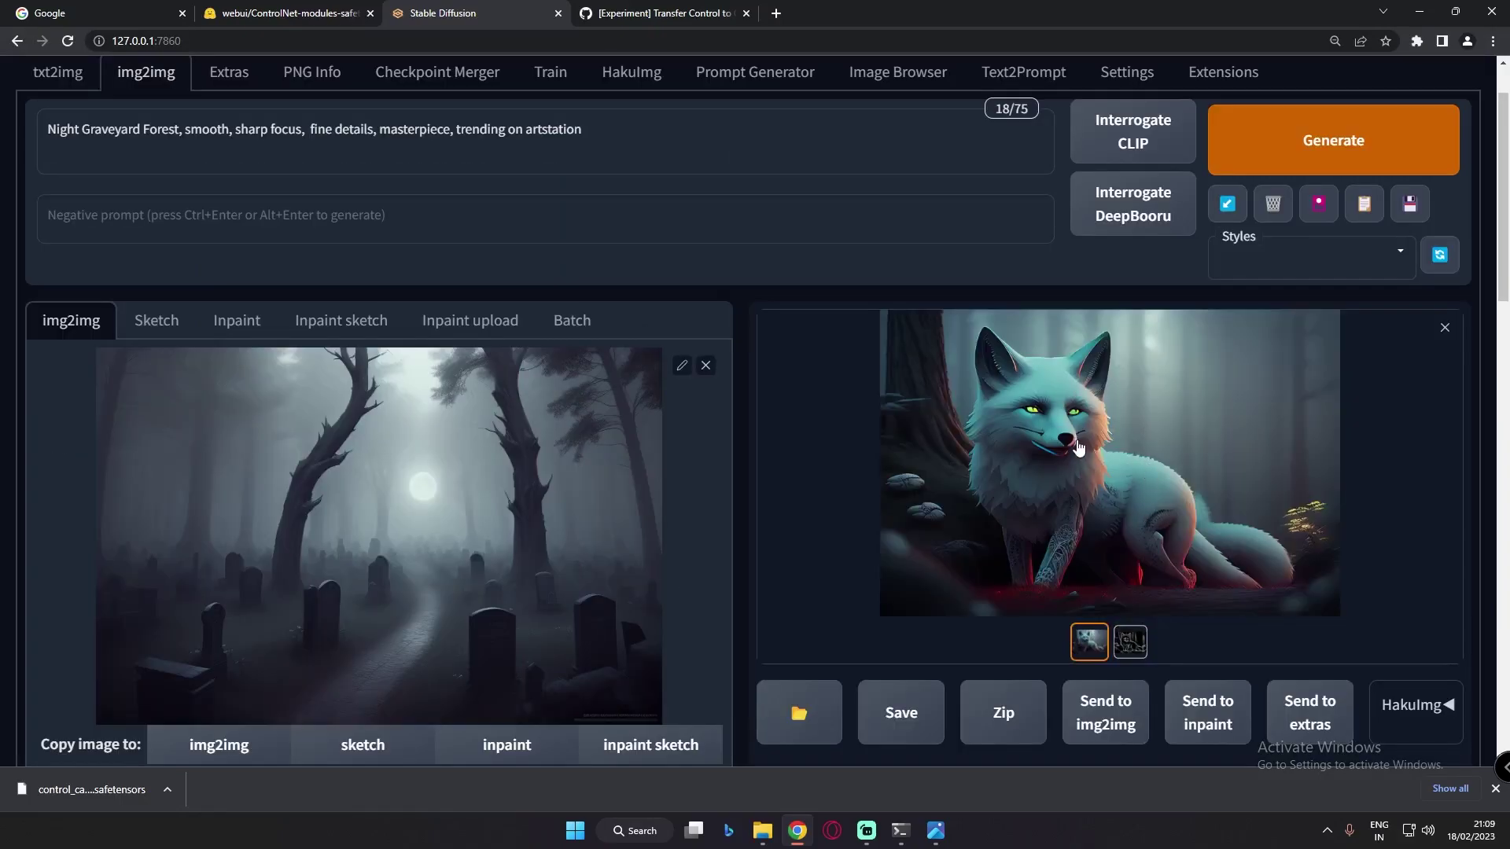
Step: View the HED-based fox image enlarged, inspect its HED edge map in the output gallery, and return to the image
left_click(1079, 448)
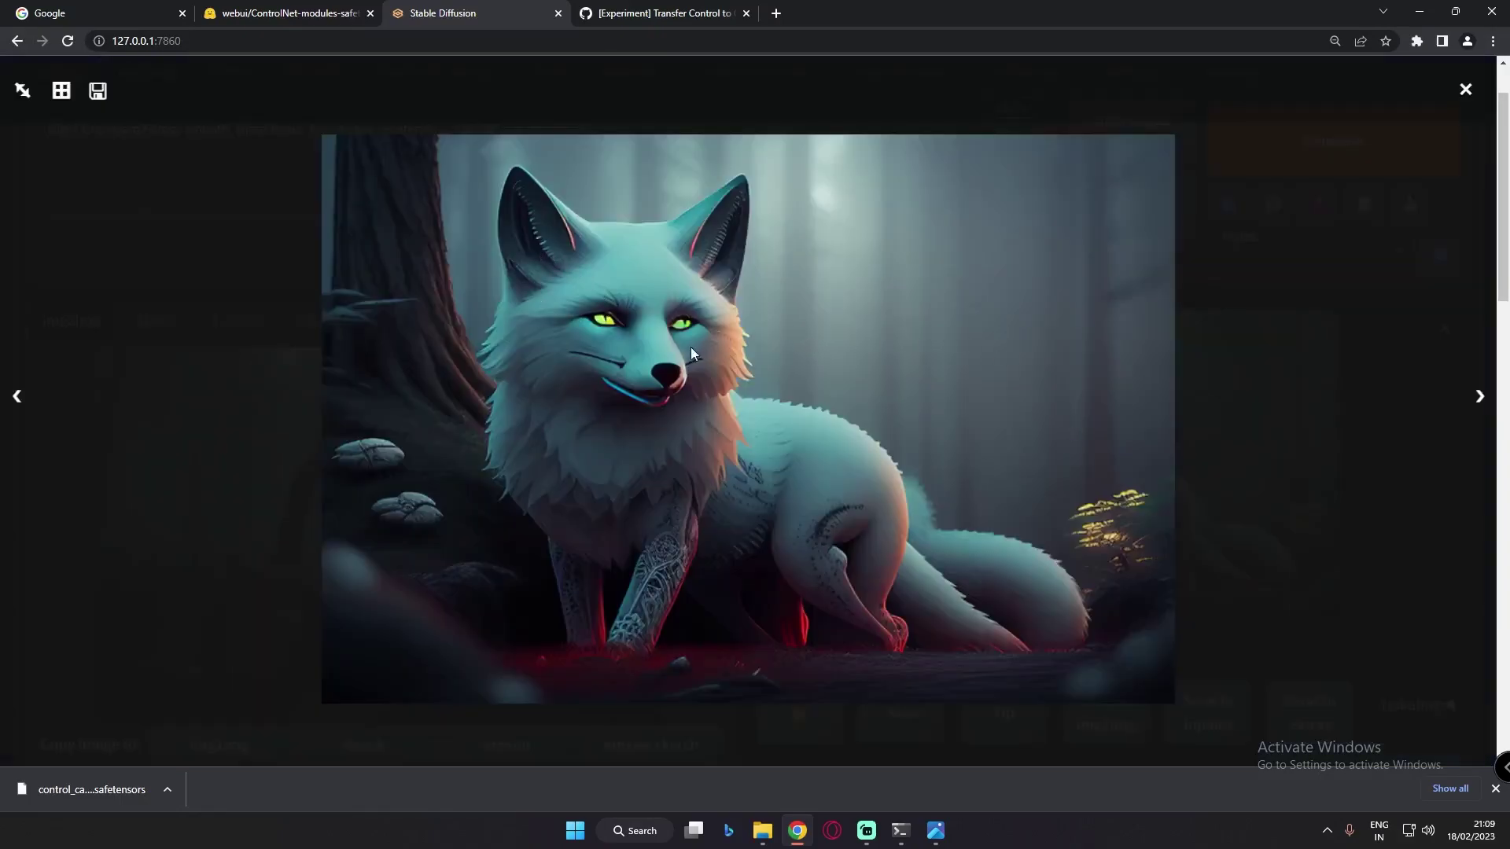
left_click(1381, 471)
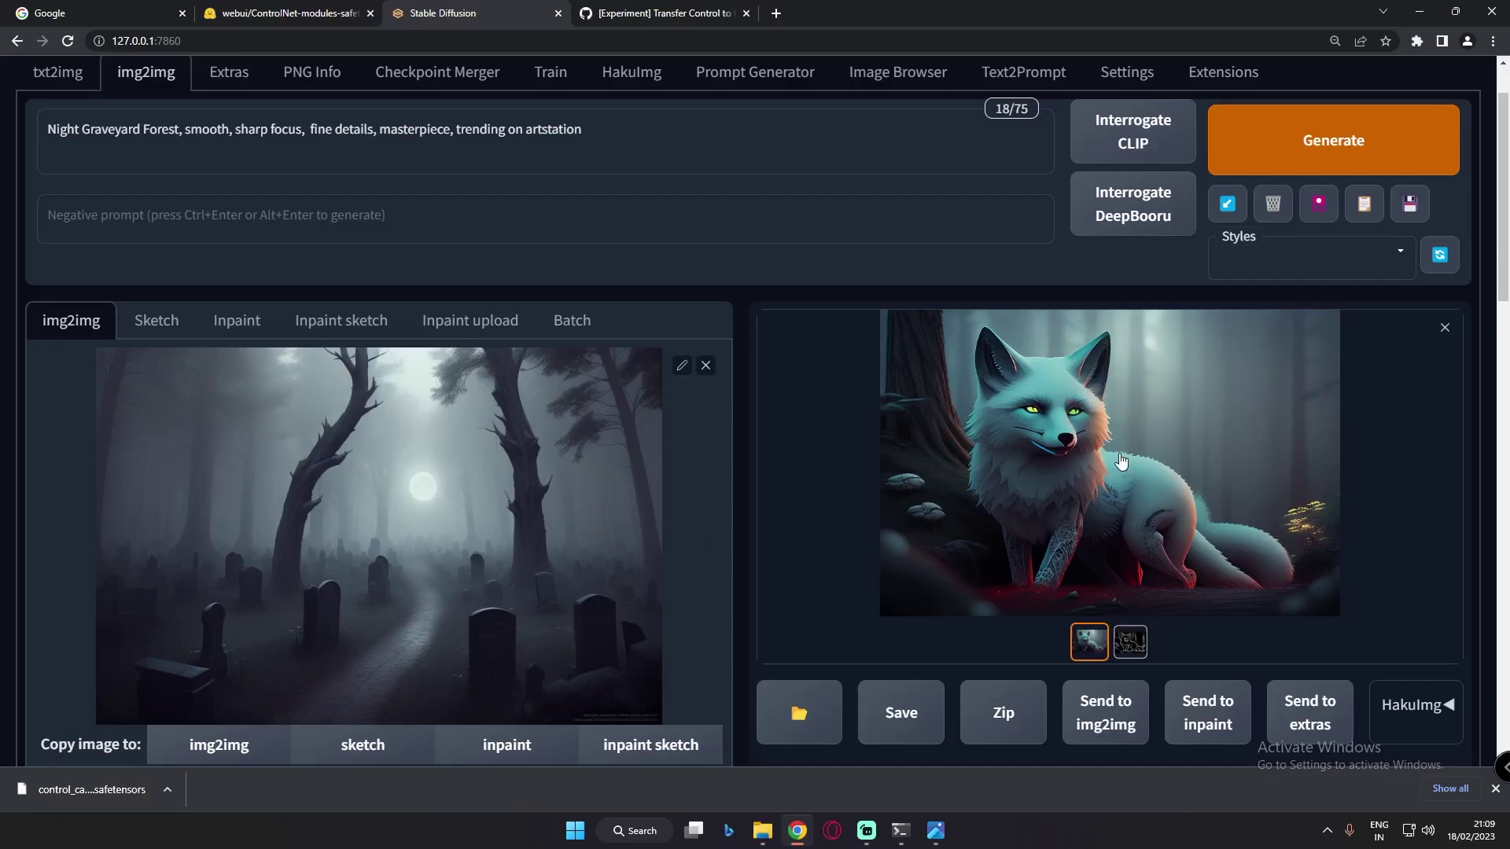
left_click(1130, 643)
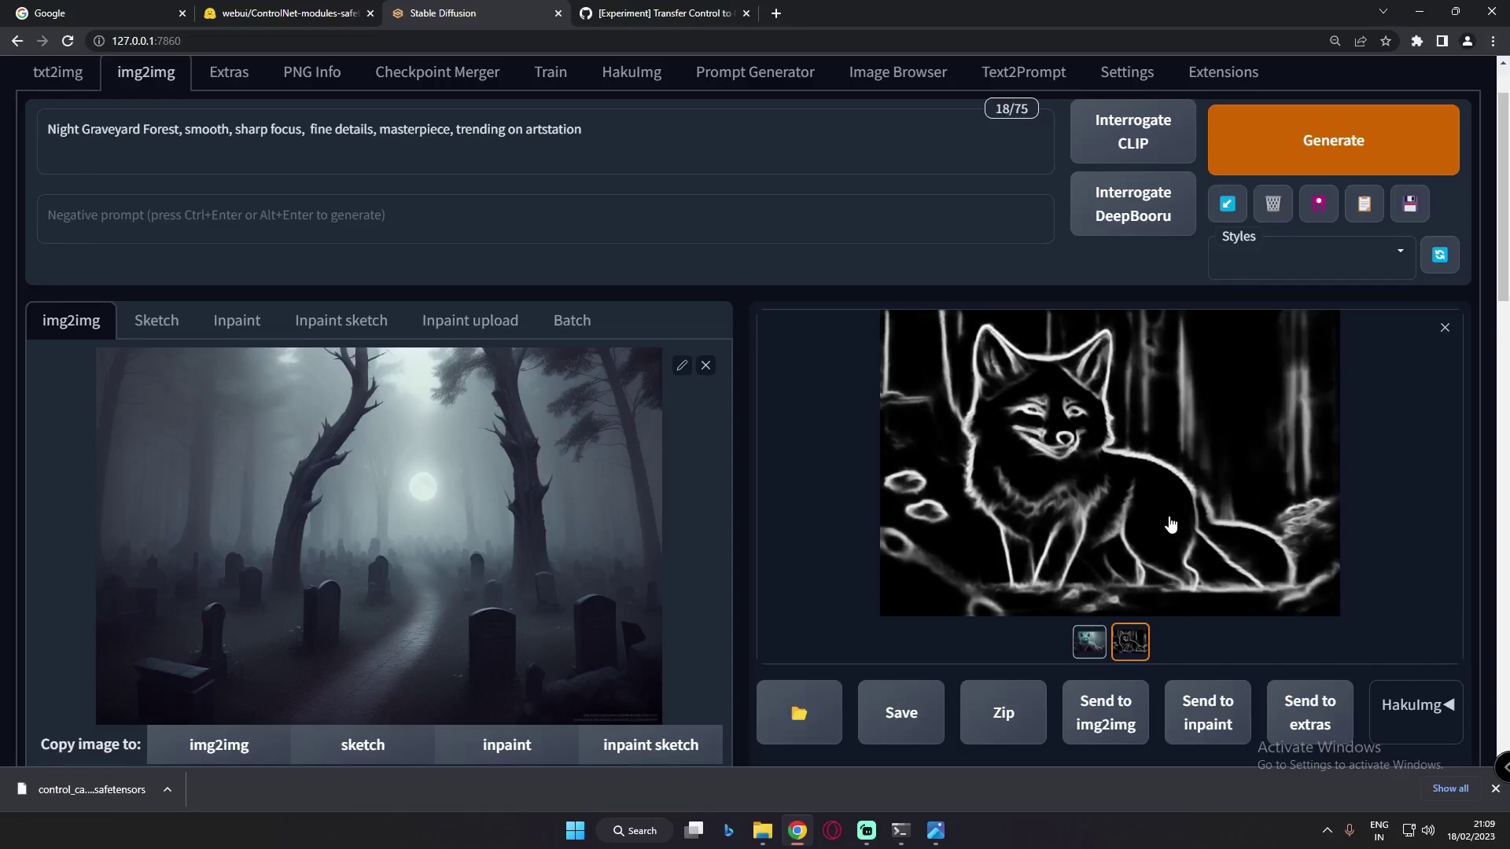
left_click(1089, 642)
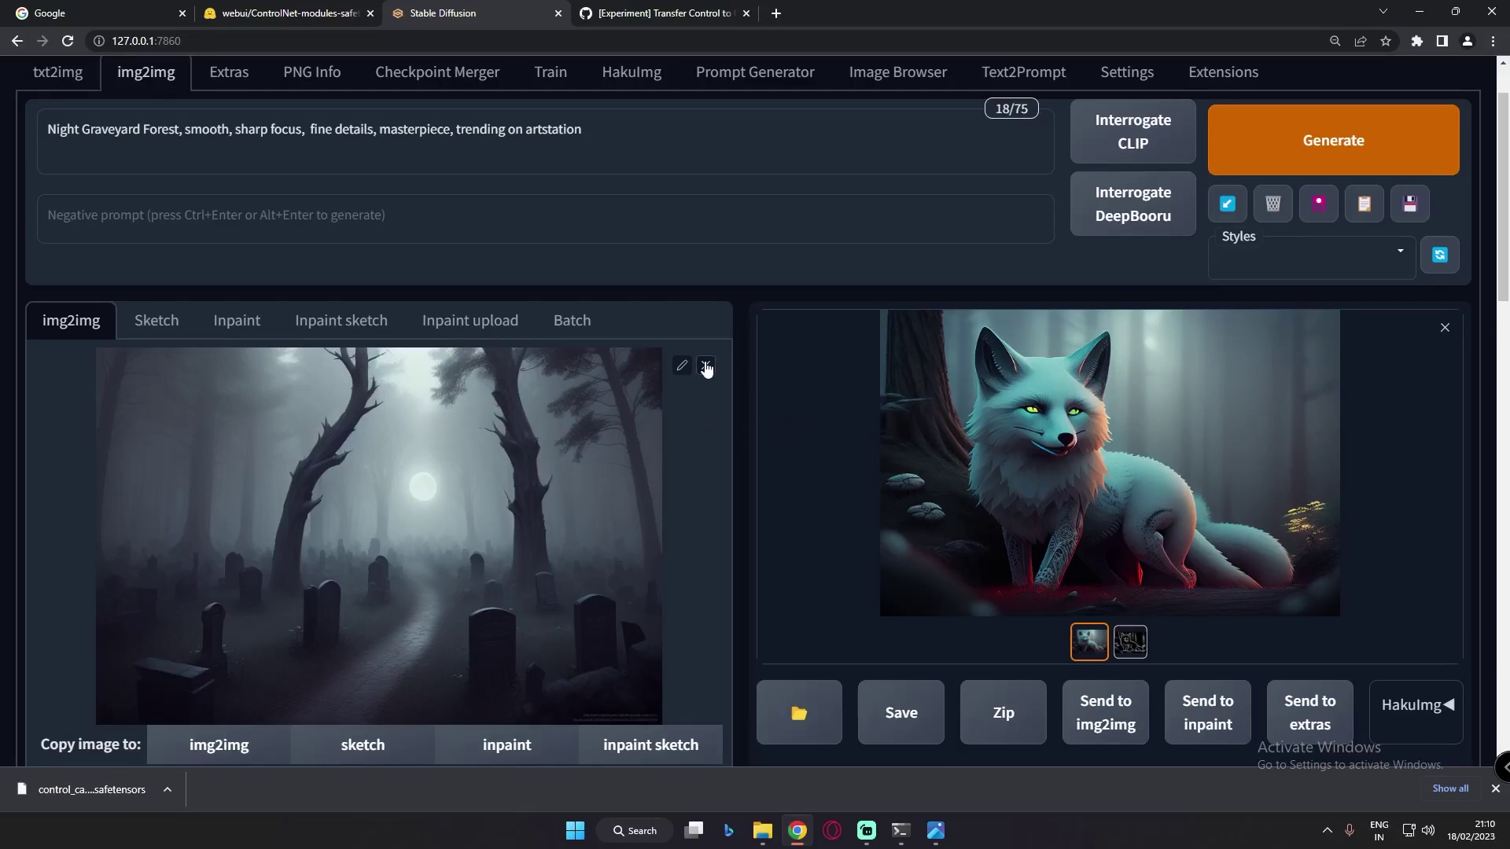
left_click(706, 368)
left_click(364, 522)
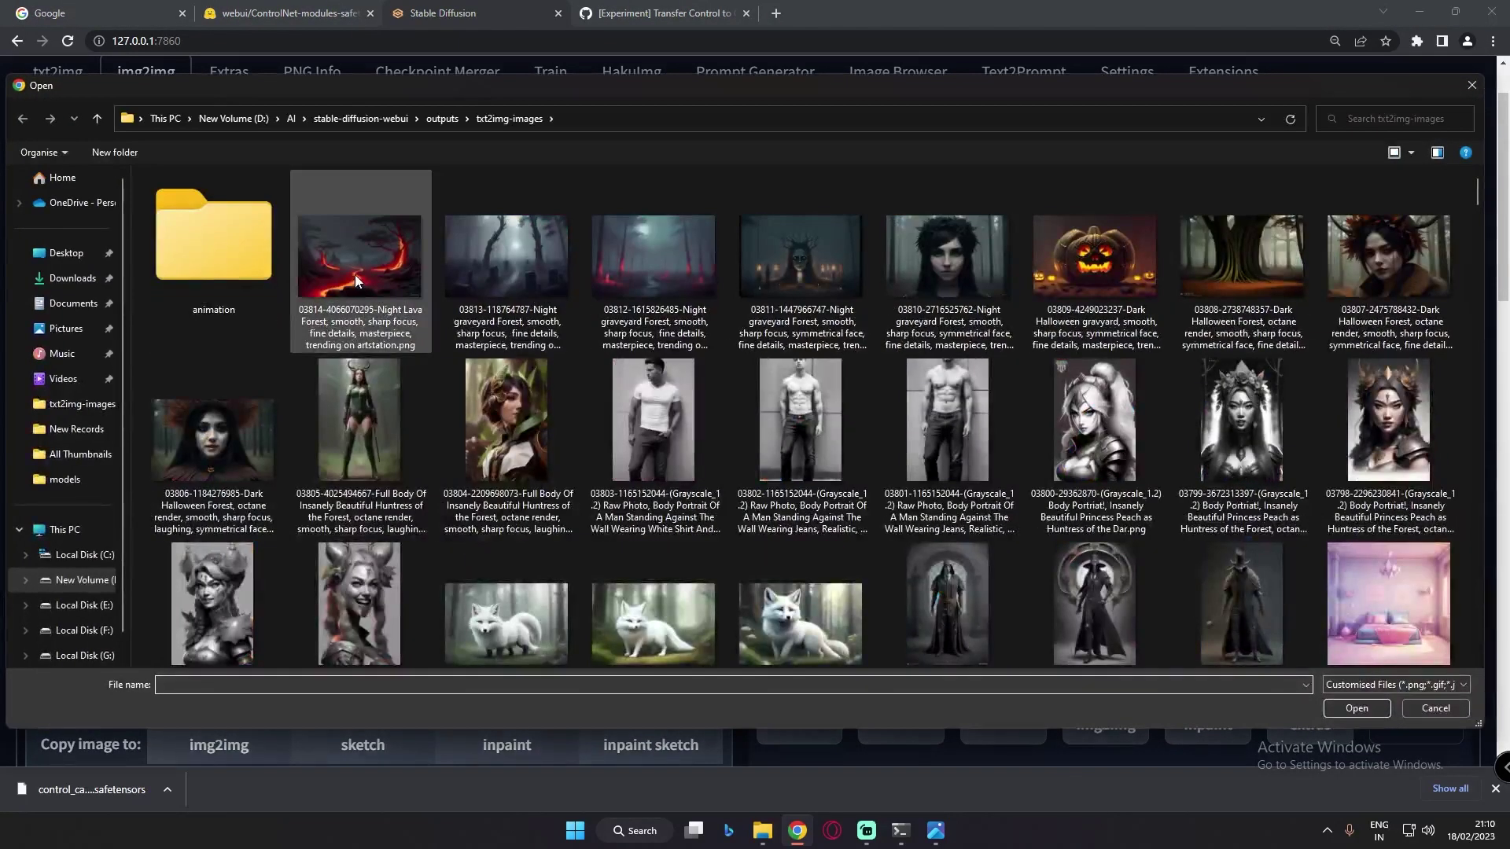
left_click(1357, 708)
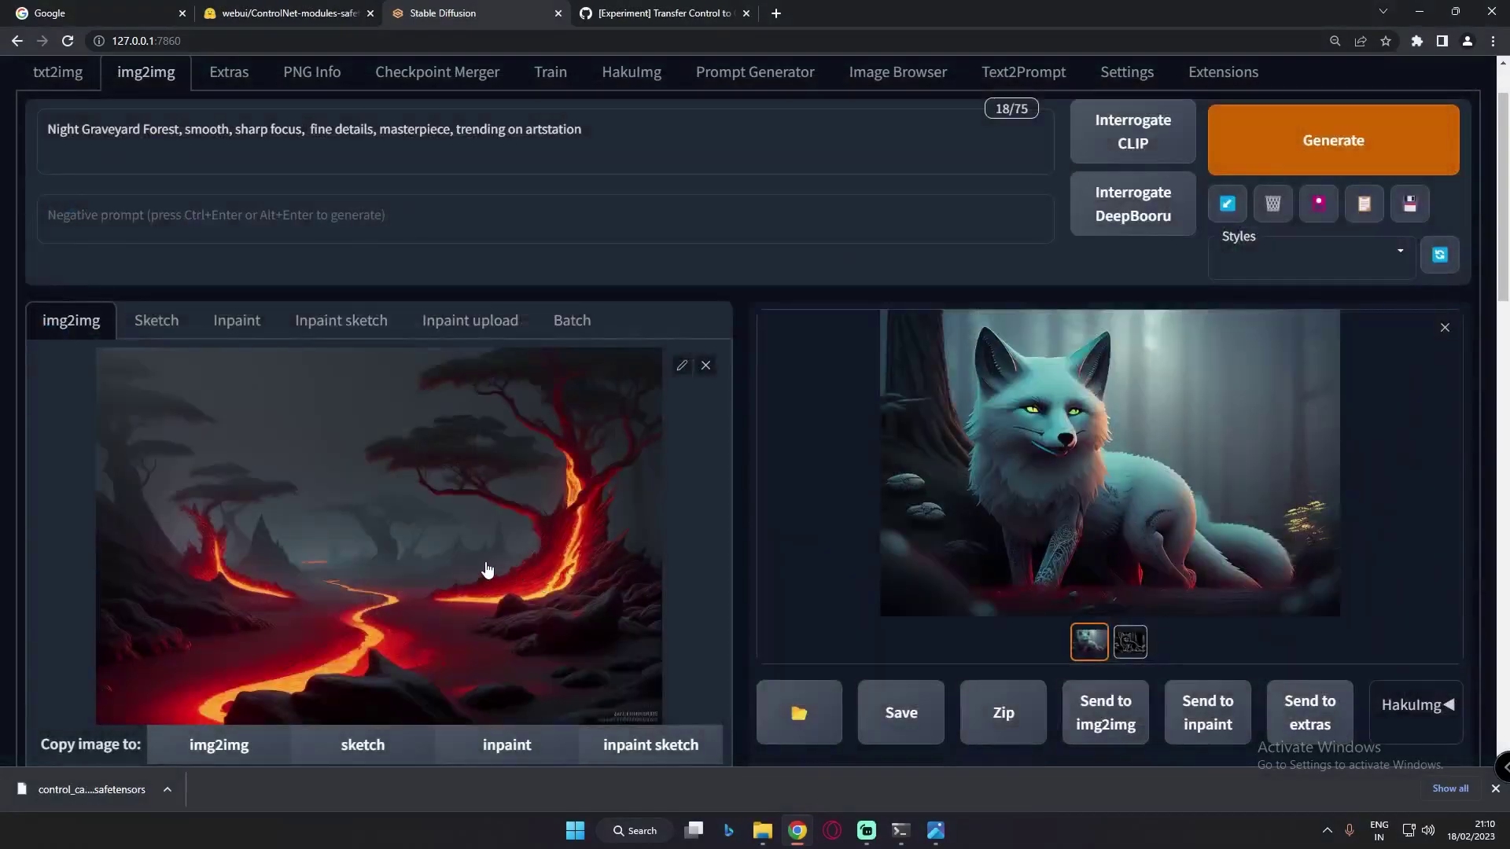
left_click_drag(141, 132, 85, 131)
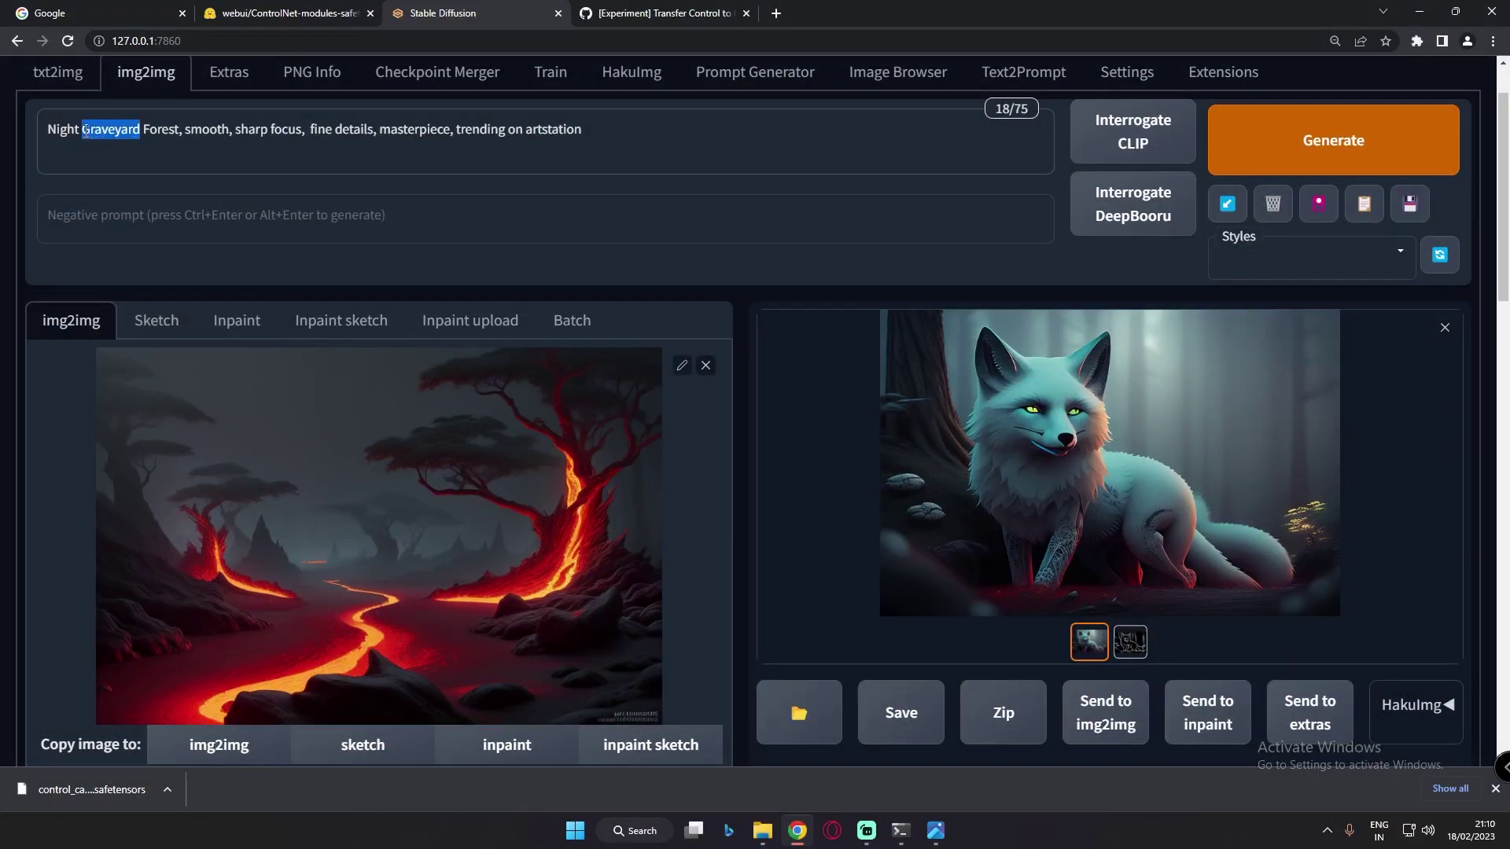
type("Lava")
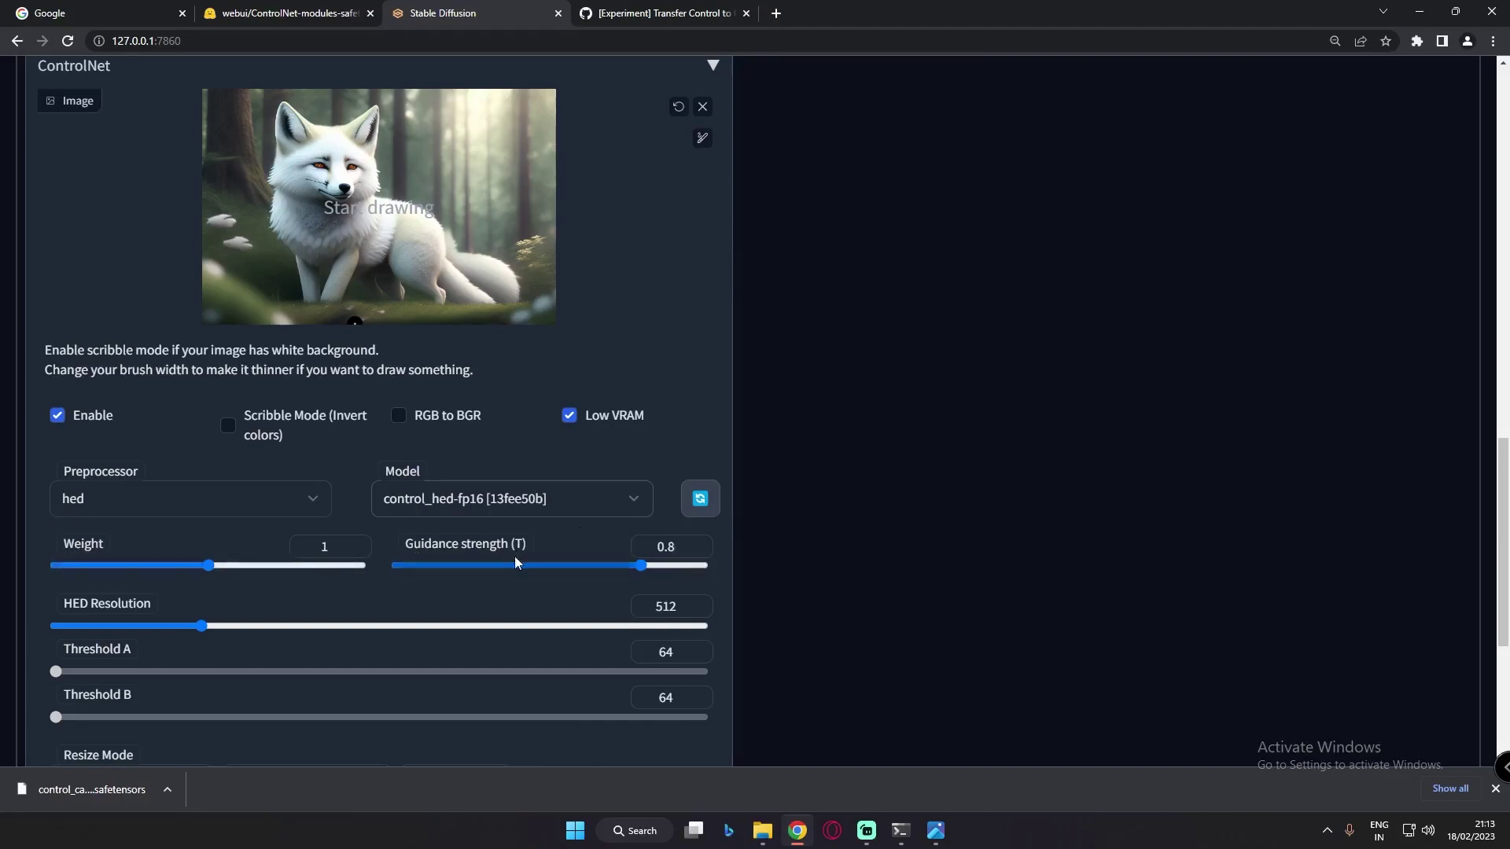
Step: Set ControlNet to the depth preprocessor, the control_depth-fp16 [400750f6] model and guidance strength 0.01, then generate the image
left_click(291, 500)
left_click(139, 564)
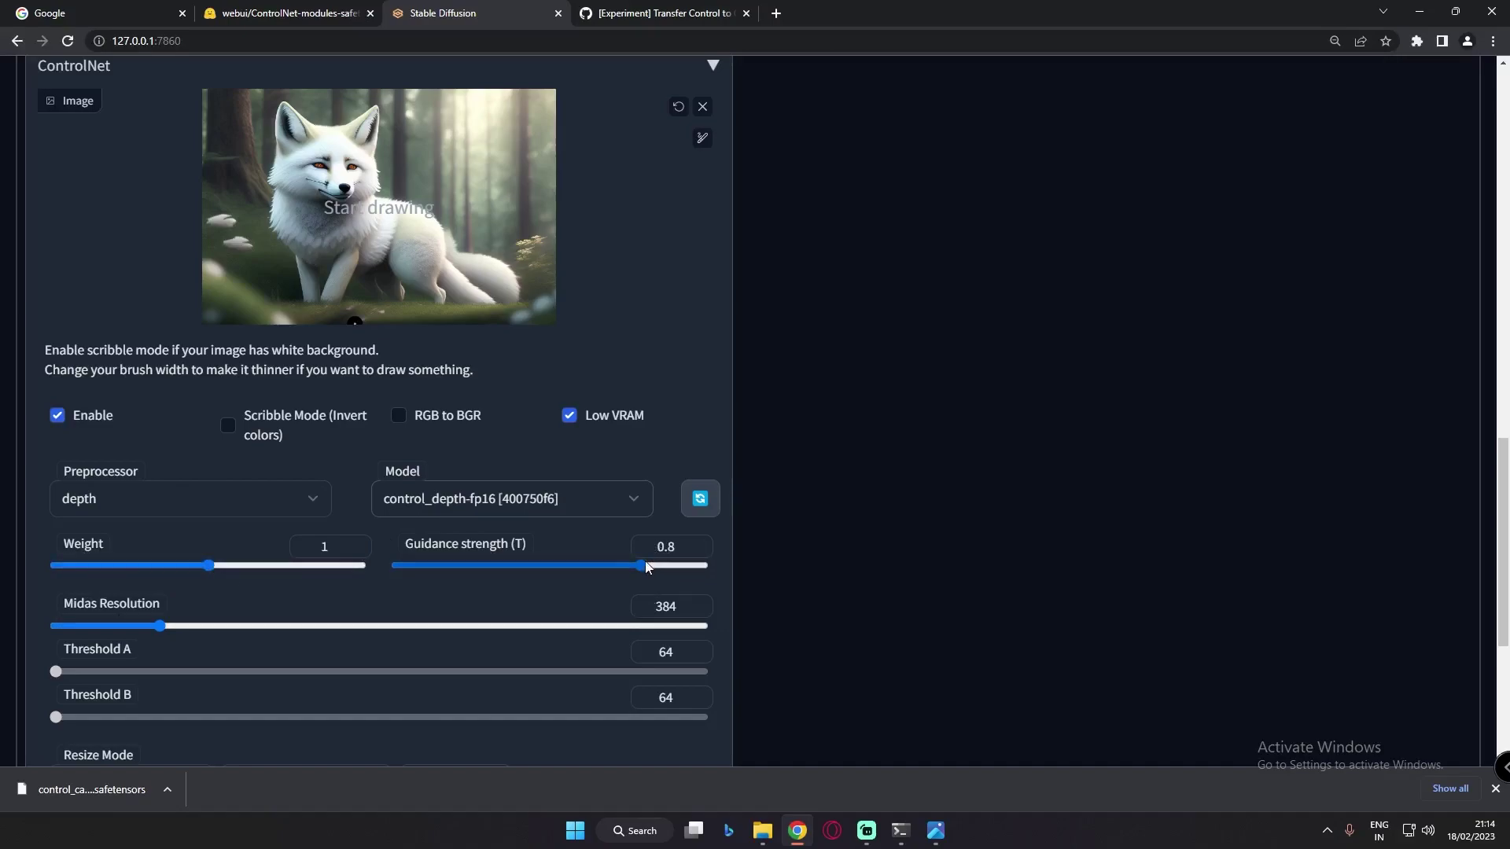
left_click_drag(647, 564, 399, 565)
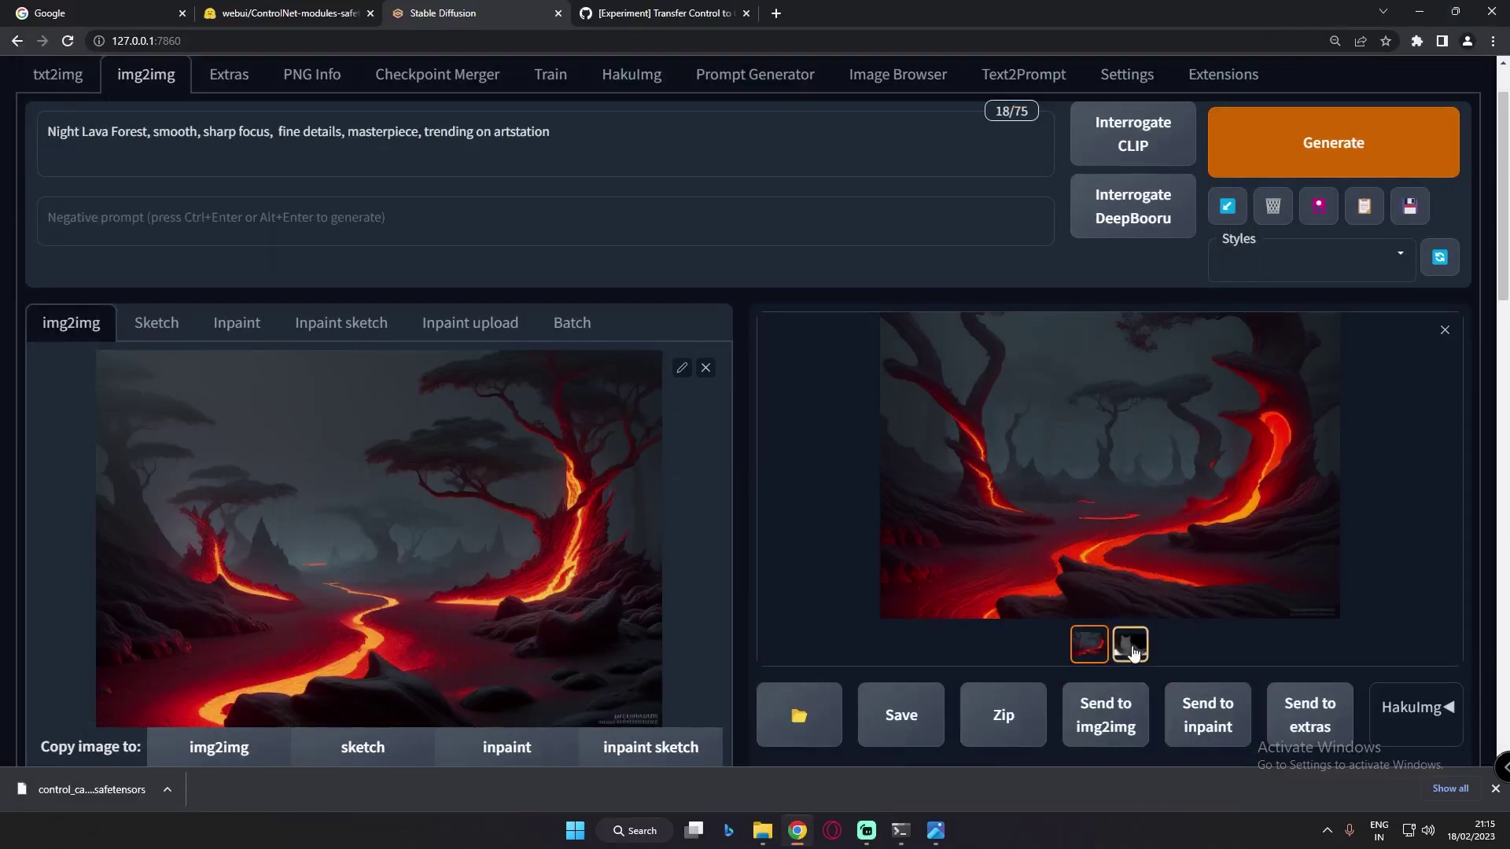
Step: View the depth map of the lava forest result, then compare the generated image with the source image
left_click(1131, 647)
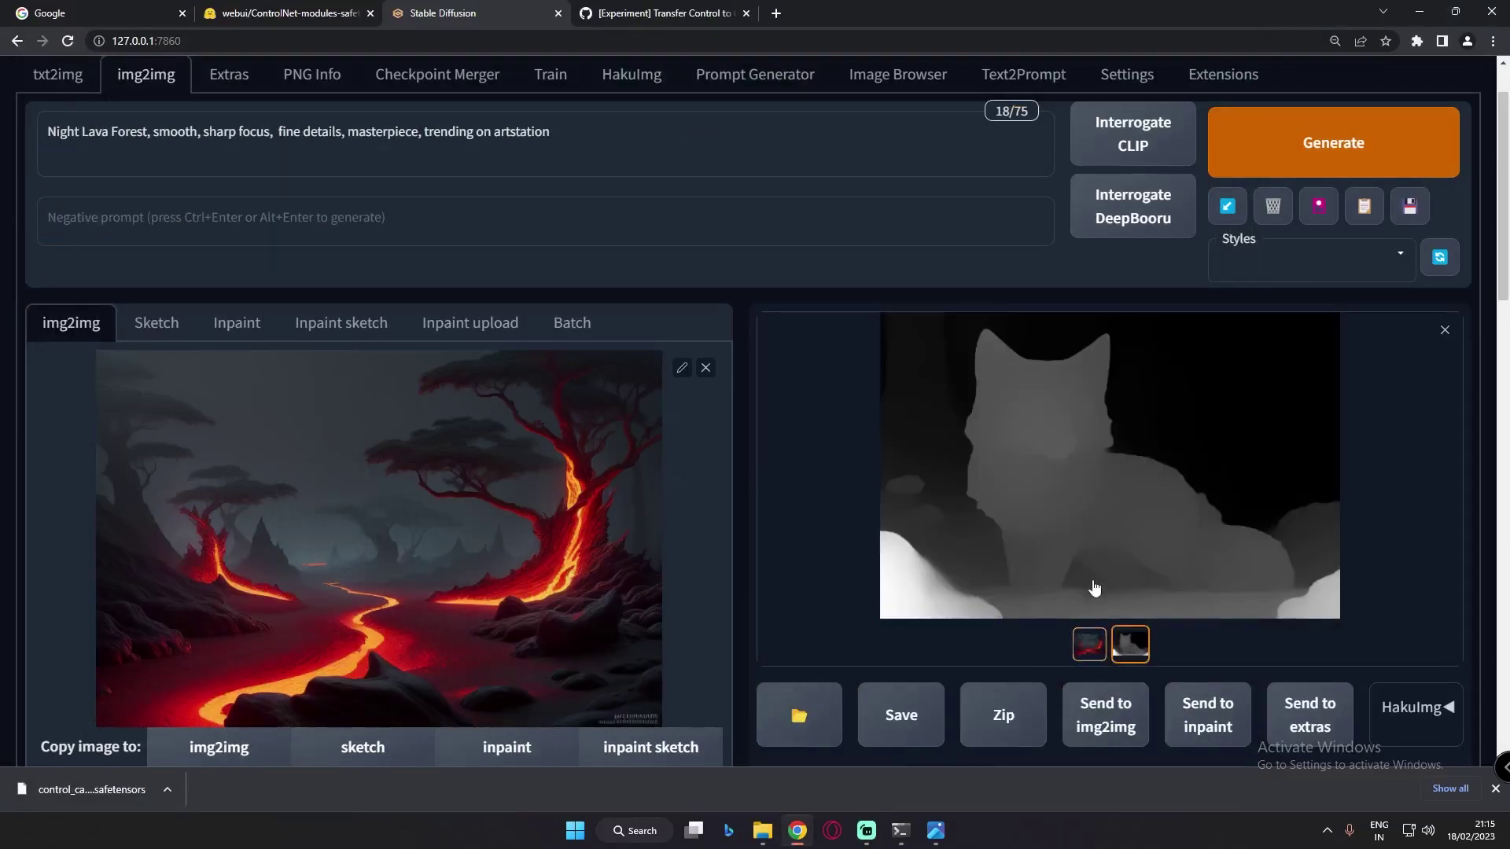
left_click(1089, 644)
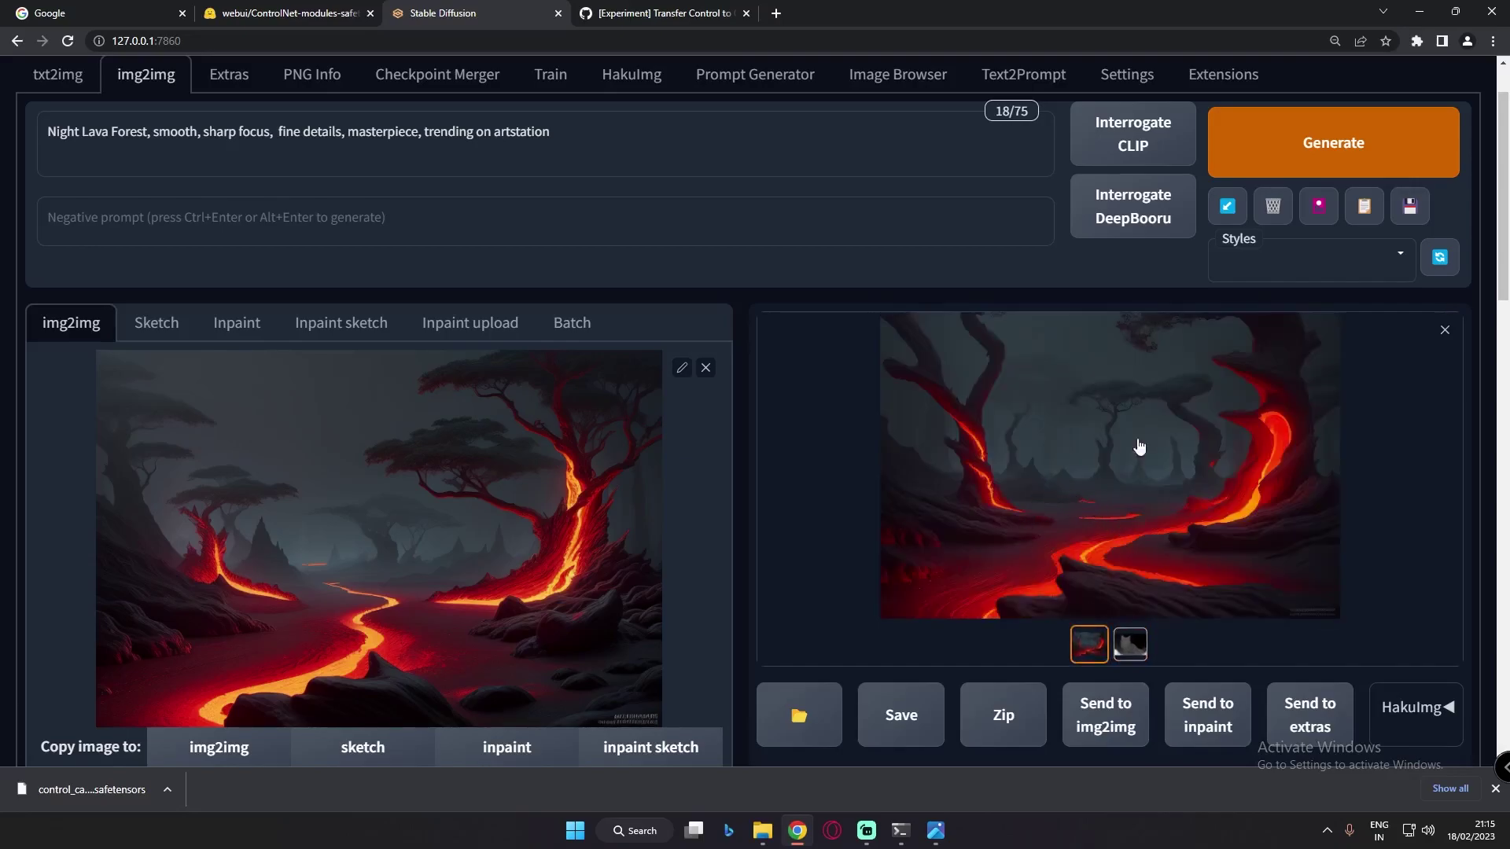
scroll(769, 560, "down", 7)
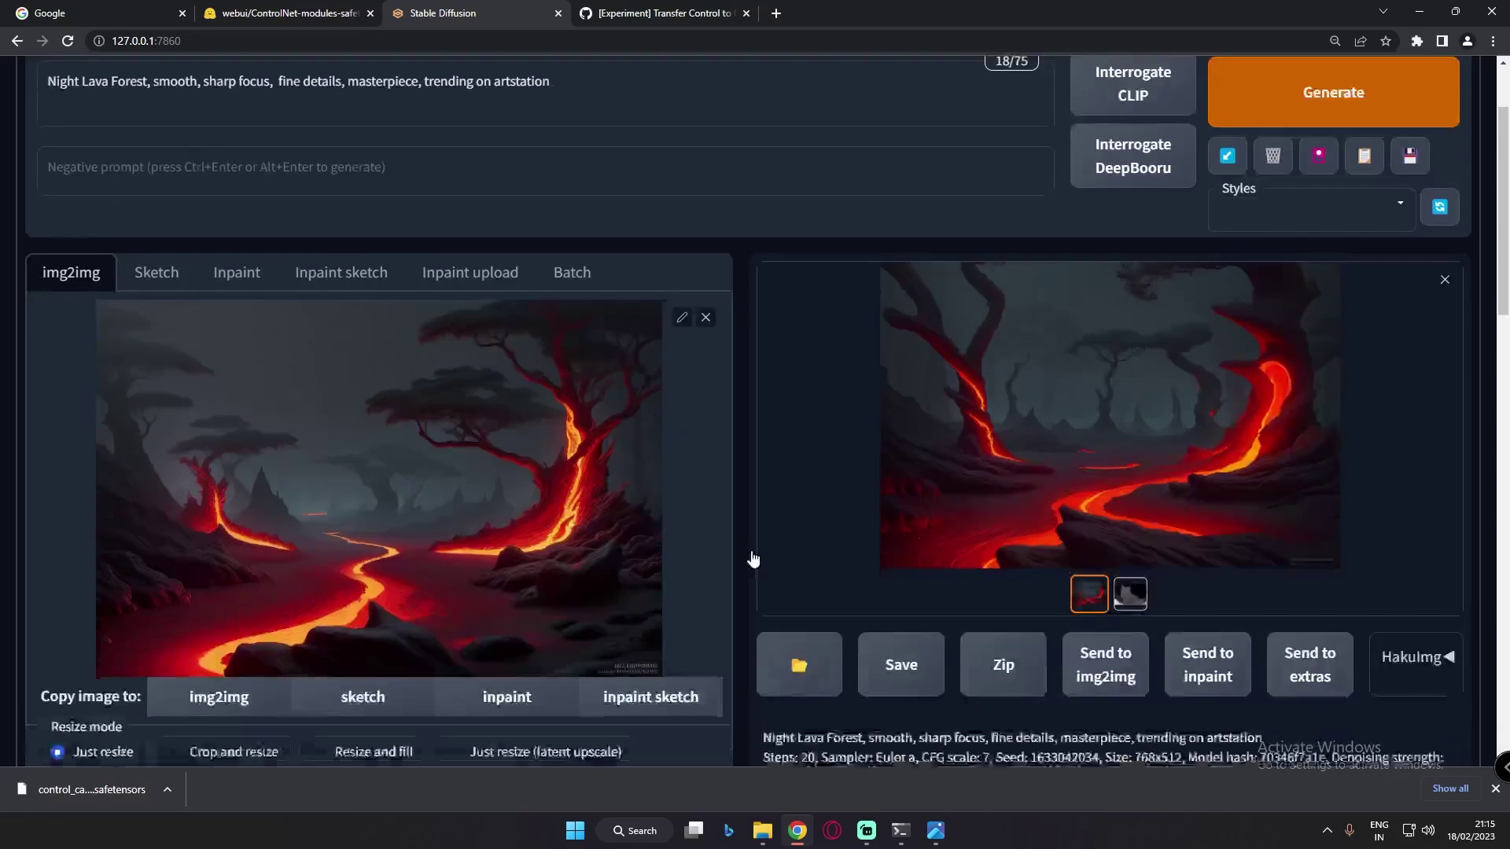
scroll(428, 635, "down", 3)
scroll(438, 620, "up", 10)
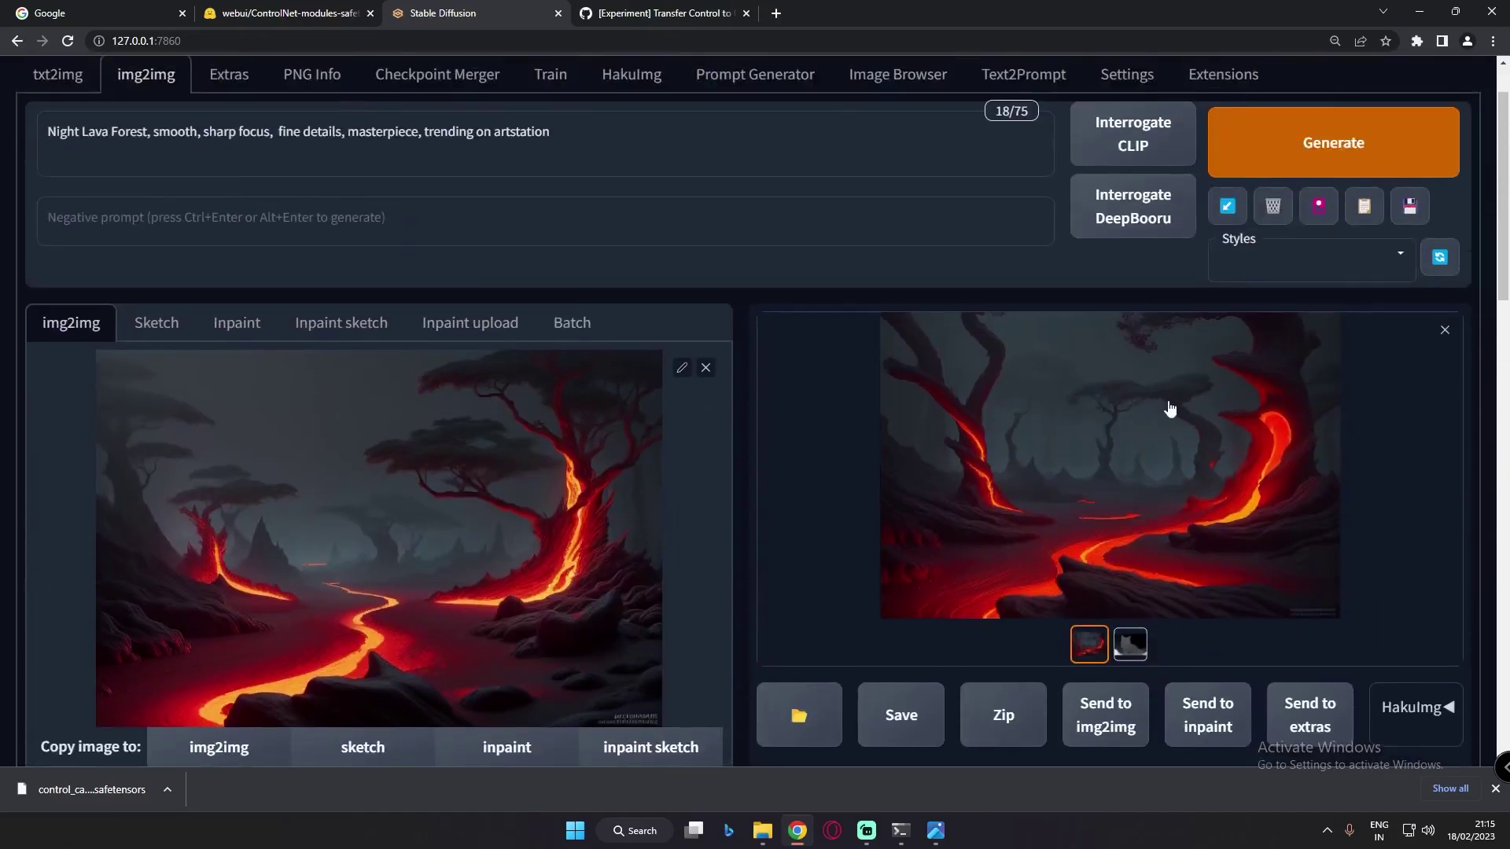
Step: Raise the ControlNet guidance strength to 0.5 and generate the lava forest image again
scroll(739, 565, "down", 10)
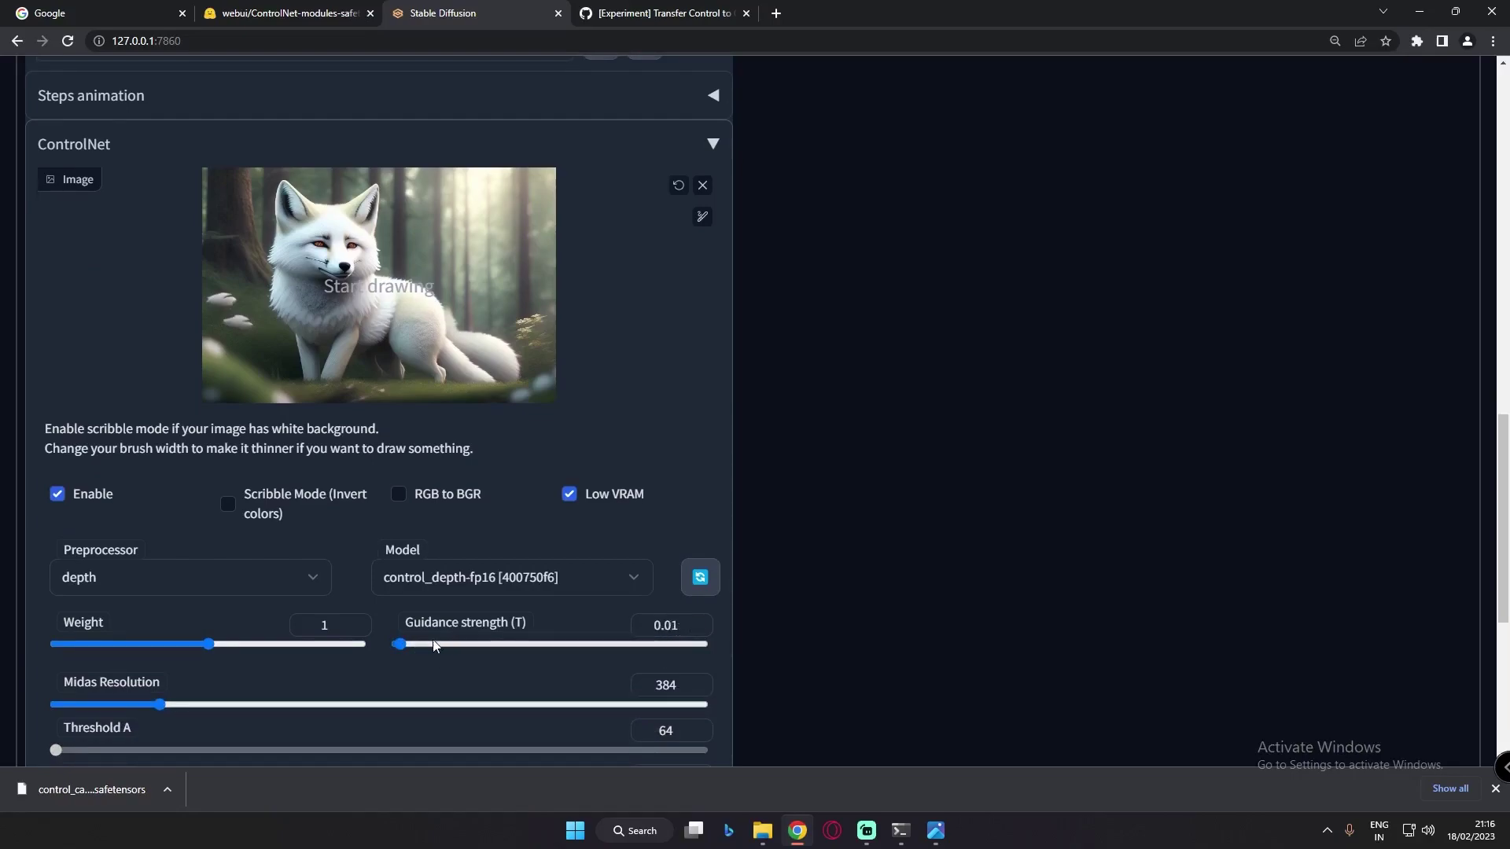
left_click_drag(400, 644, 428, 646)
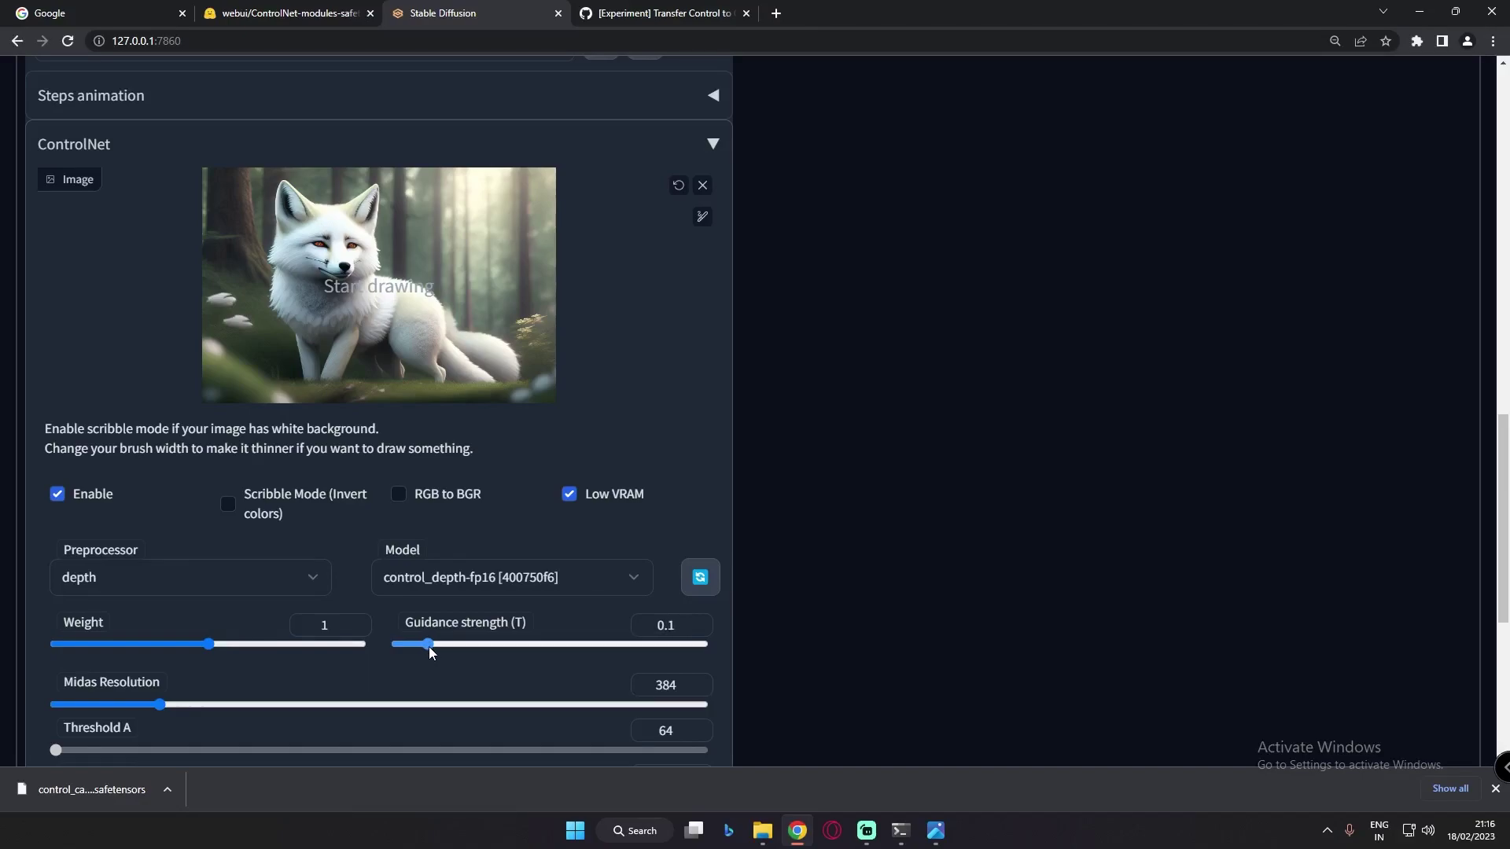
left_click_drag(427, 647, 530, 649)
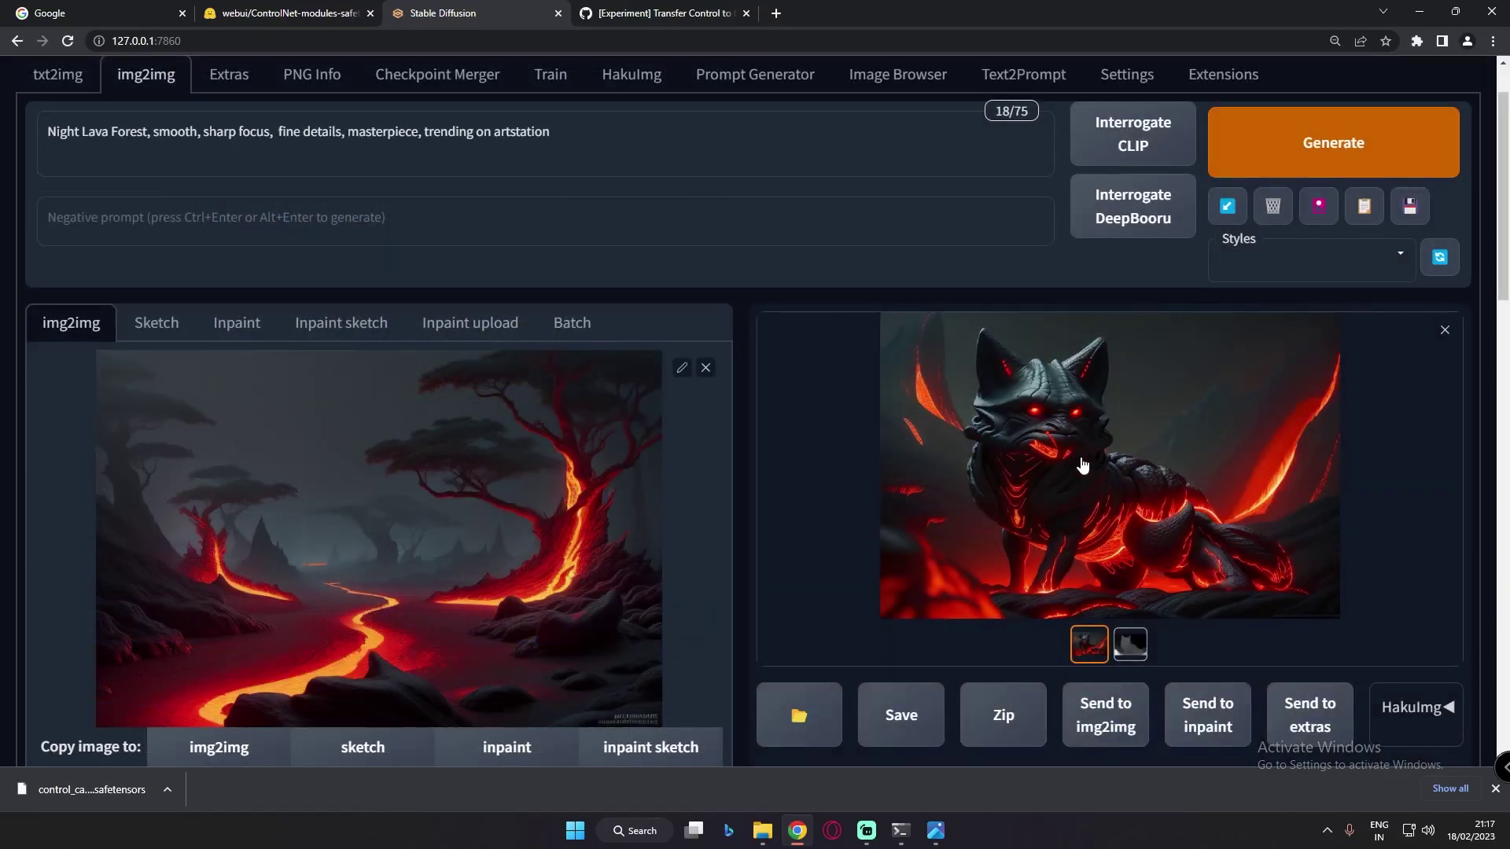
Step: View the generated lava fox image enlarged, close it, and return to the ControlNet settings
left_click(1082, 465)
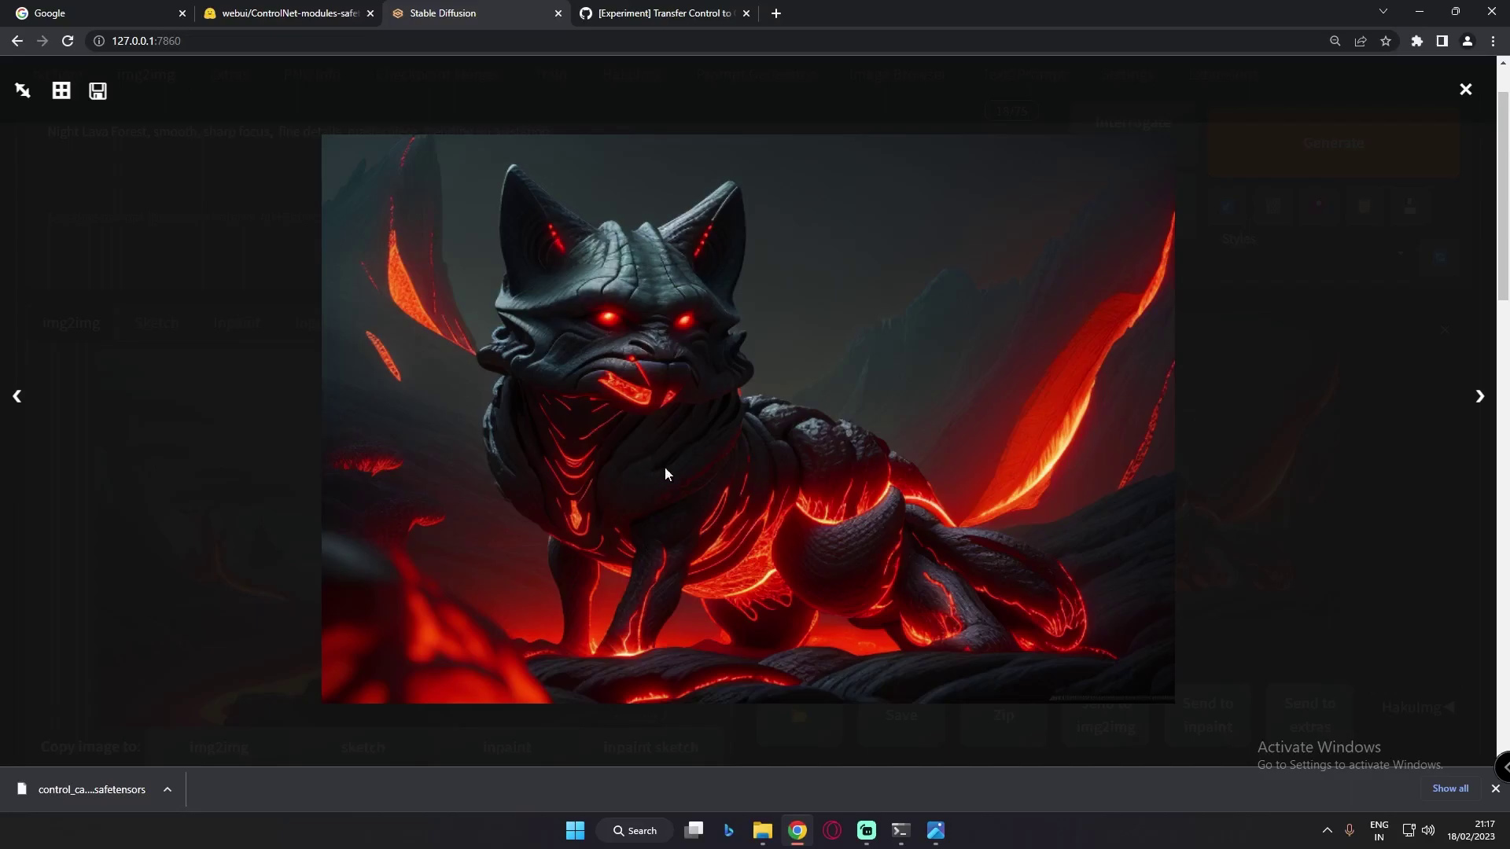
left_click(1337, 540)
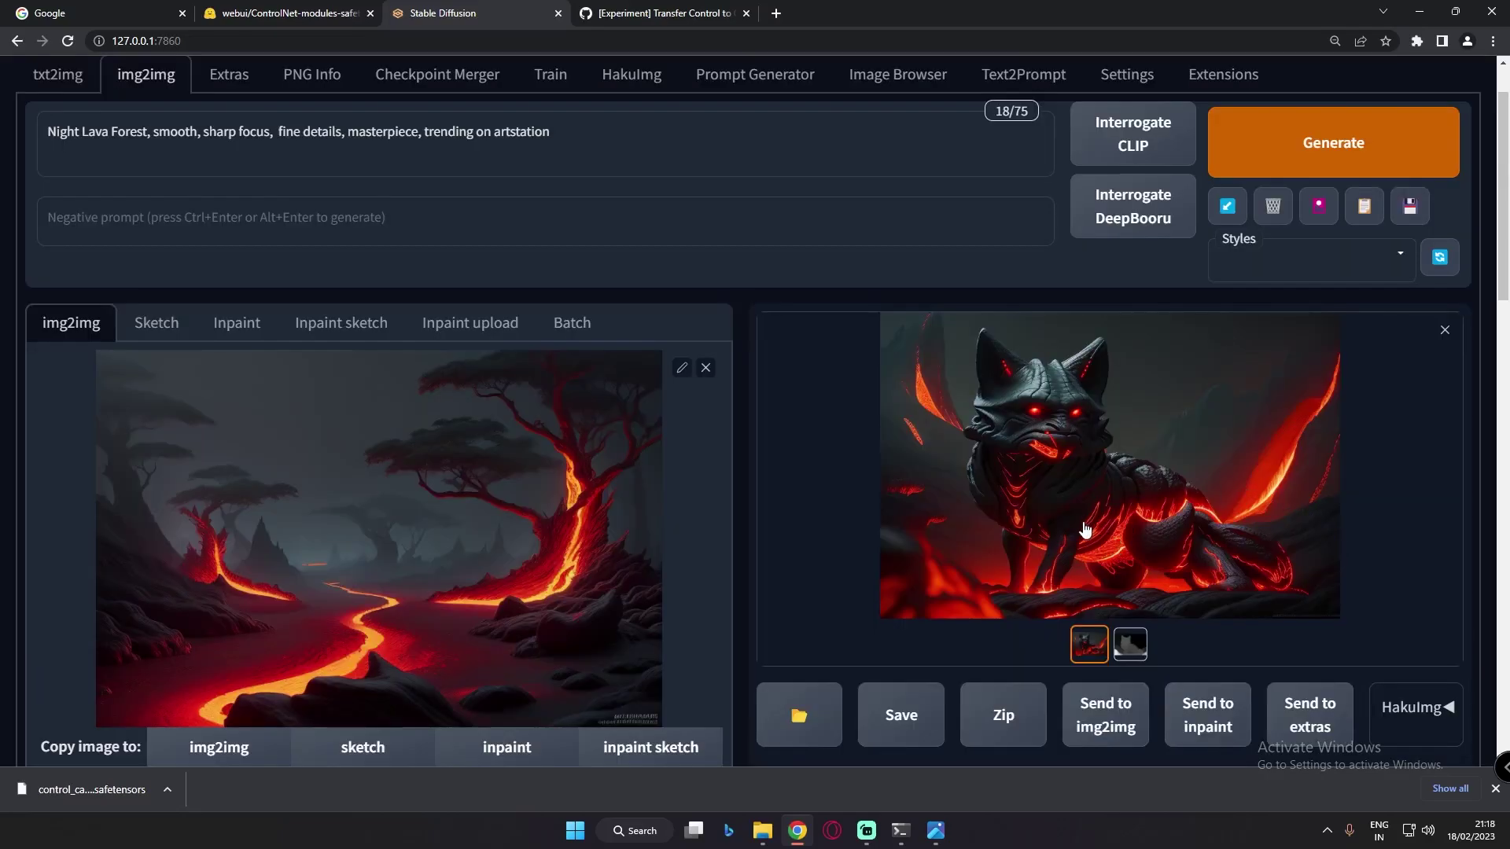
scroll(719, 602, "down", 15)
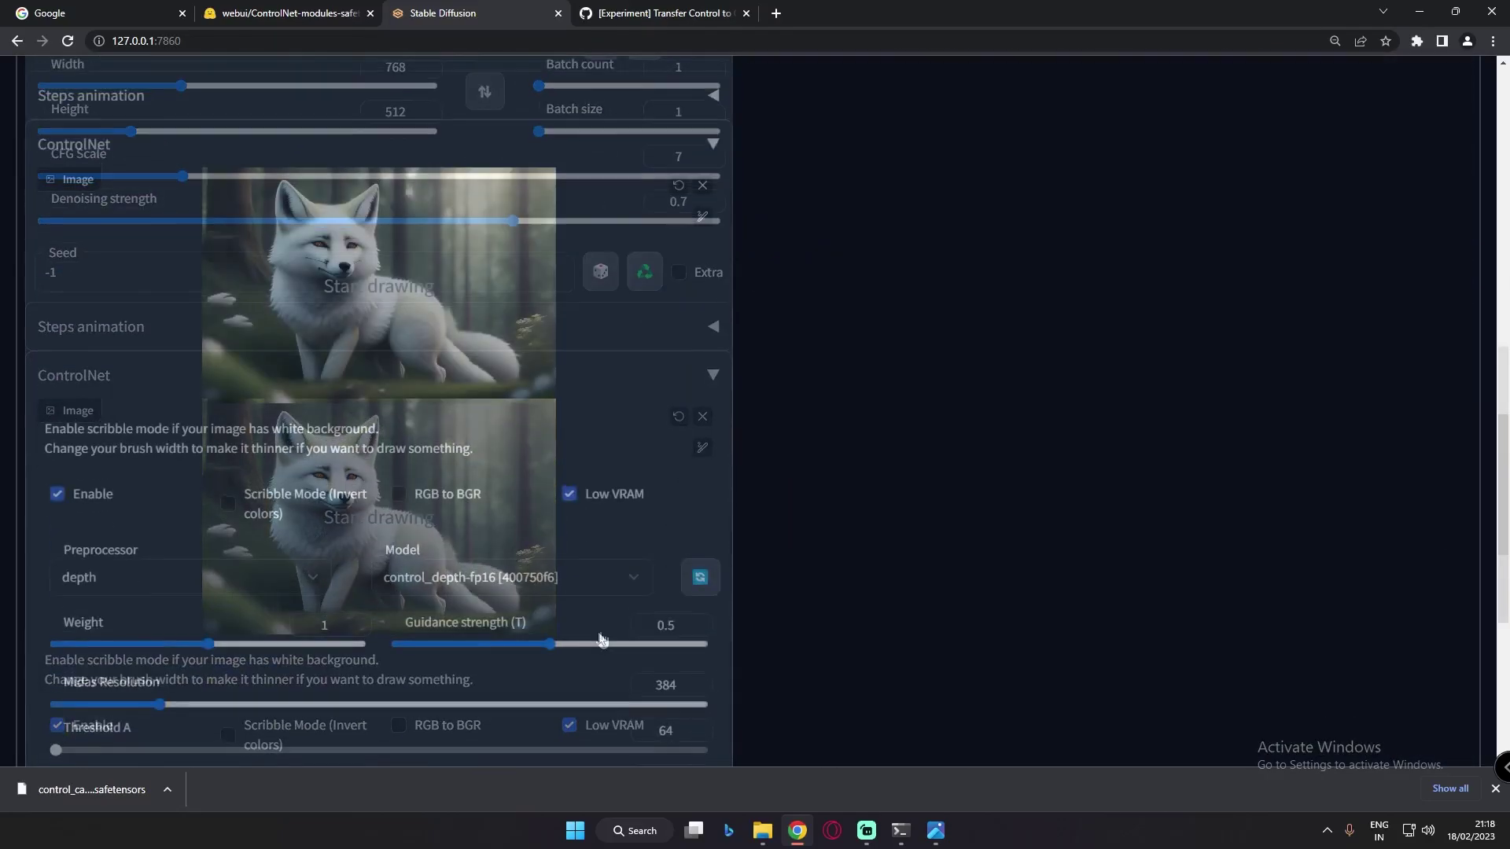
Step: Set the ControlNet guidance strength to 0.8, regenerate the lava forest image and view it enlarged
scroll(615, 574, "up", 2)
left_click_drag(553, 645, 641, 648)
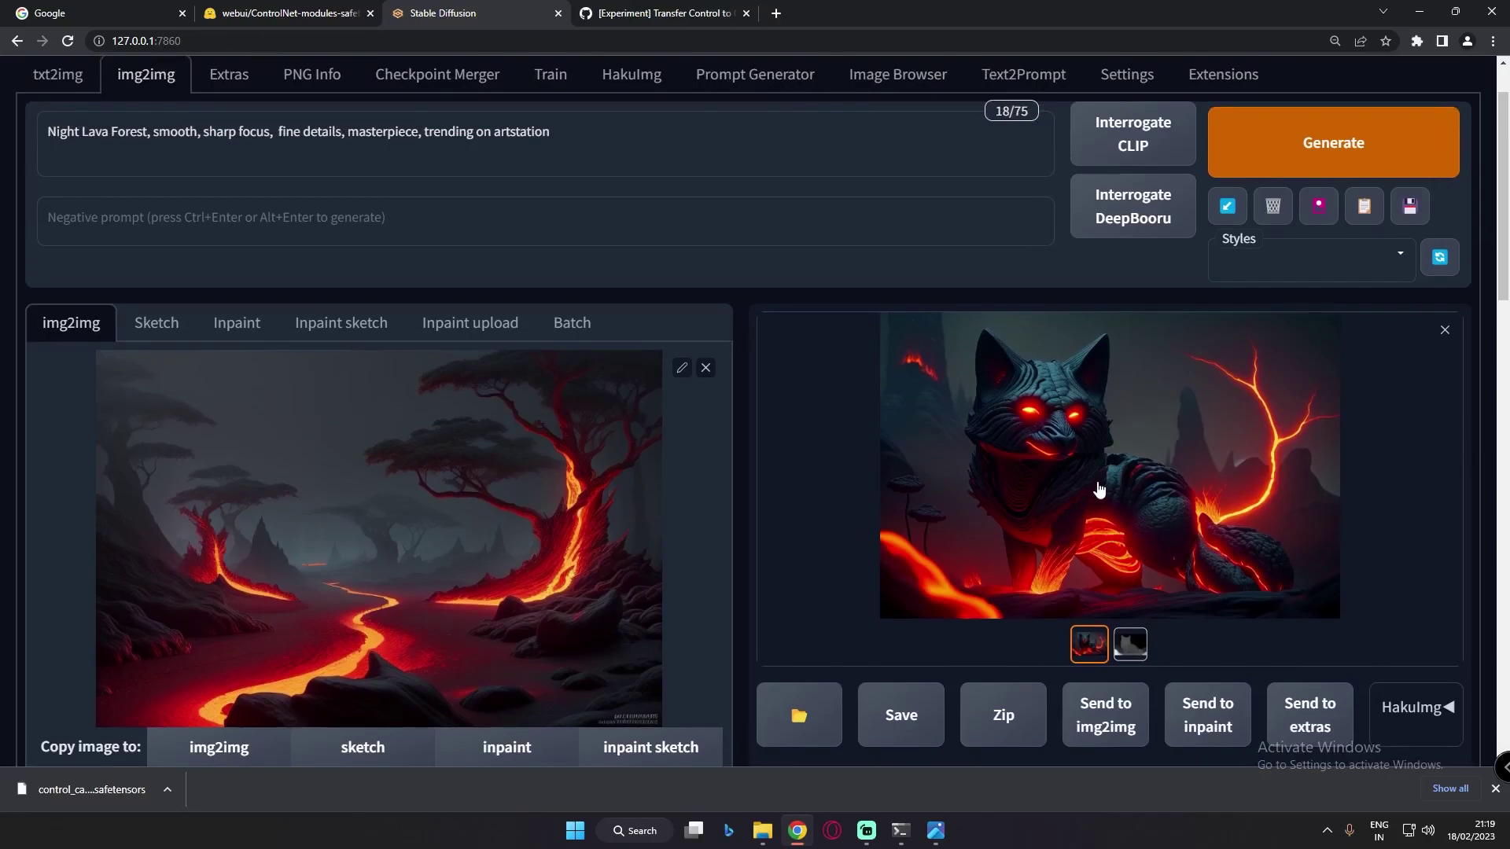
left_click(1081, 464)
left_click(1348, 483)
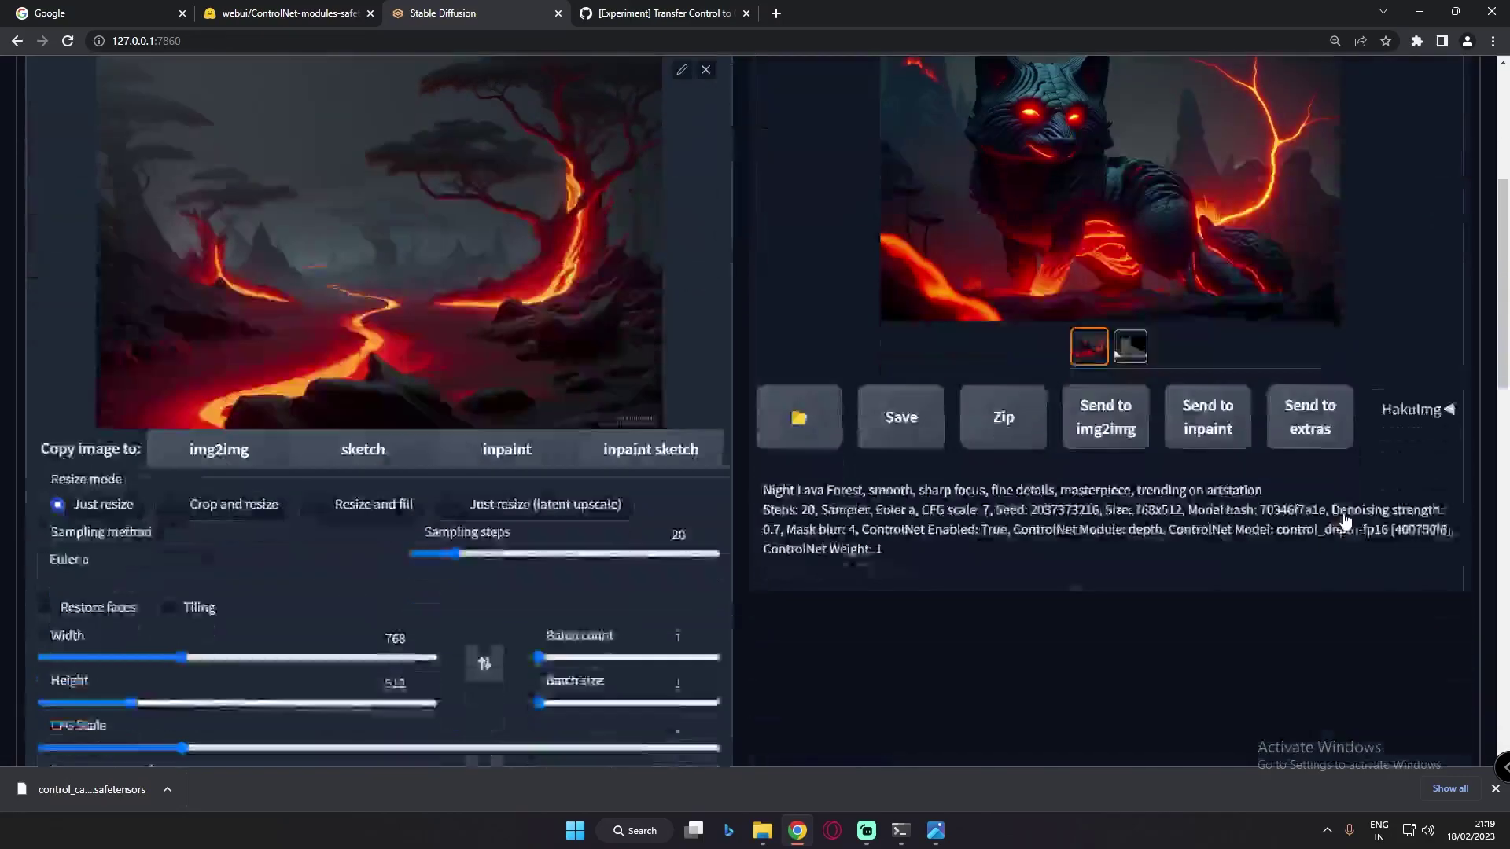
Step: Review the ControlNet fox picture and guidance strength setting, then compare the generated lava fox with its depth map
scroll(894, 549, "down", 10)
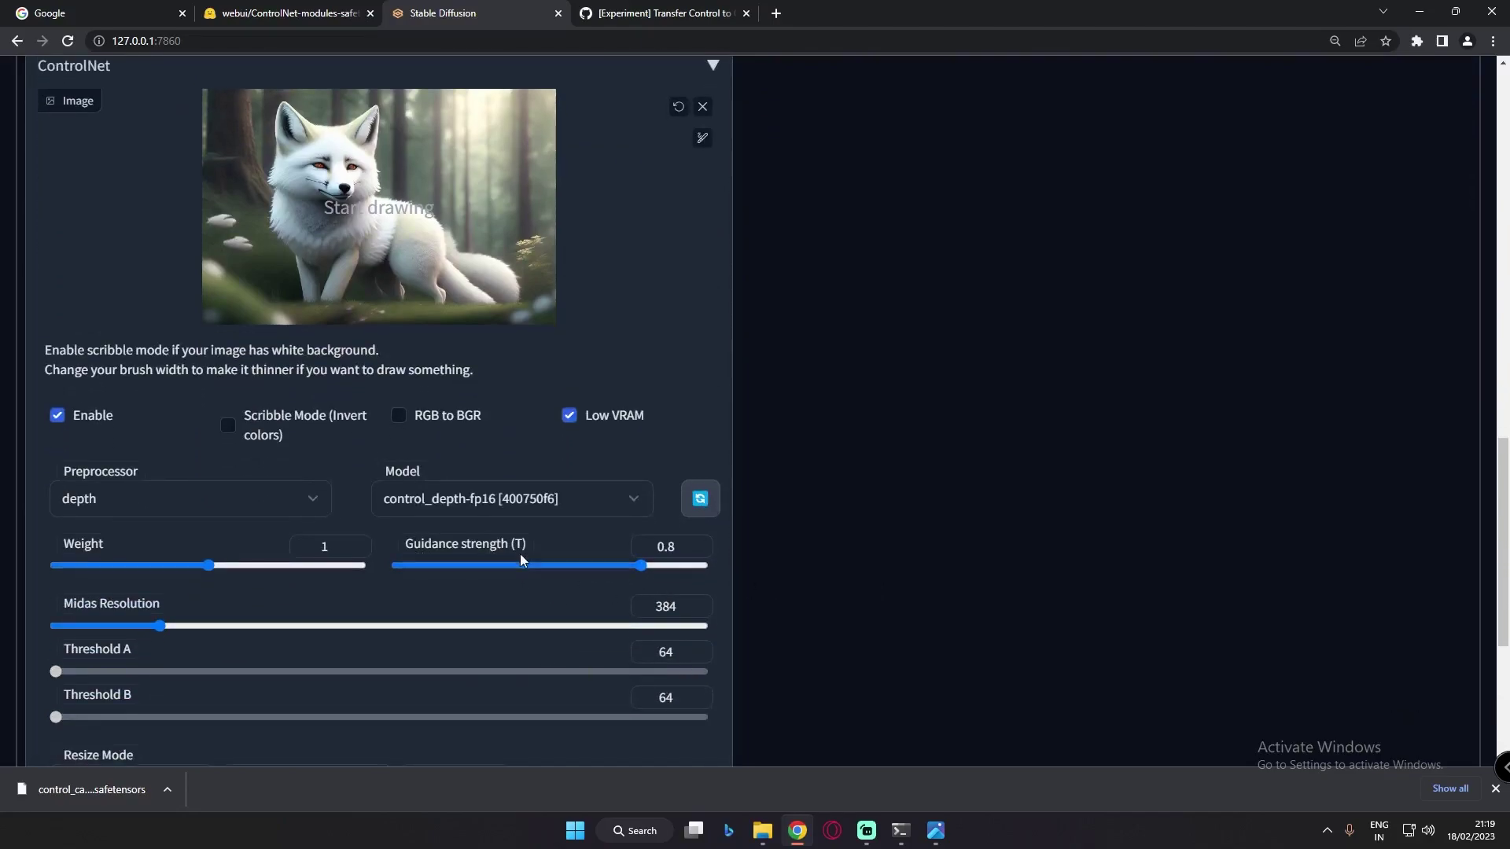
scroll(464, 461, "up", 3)
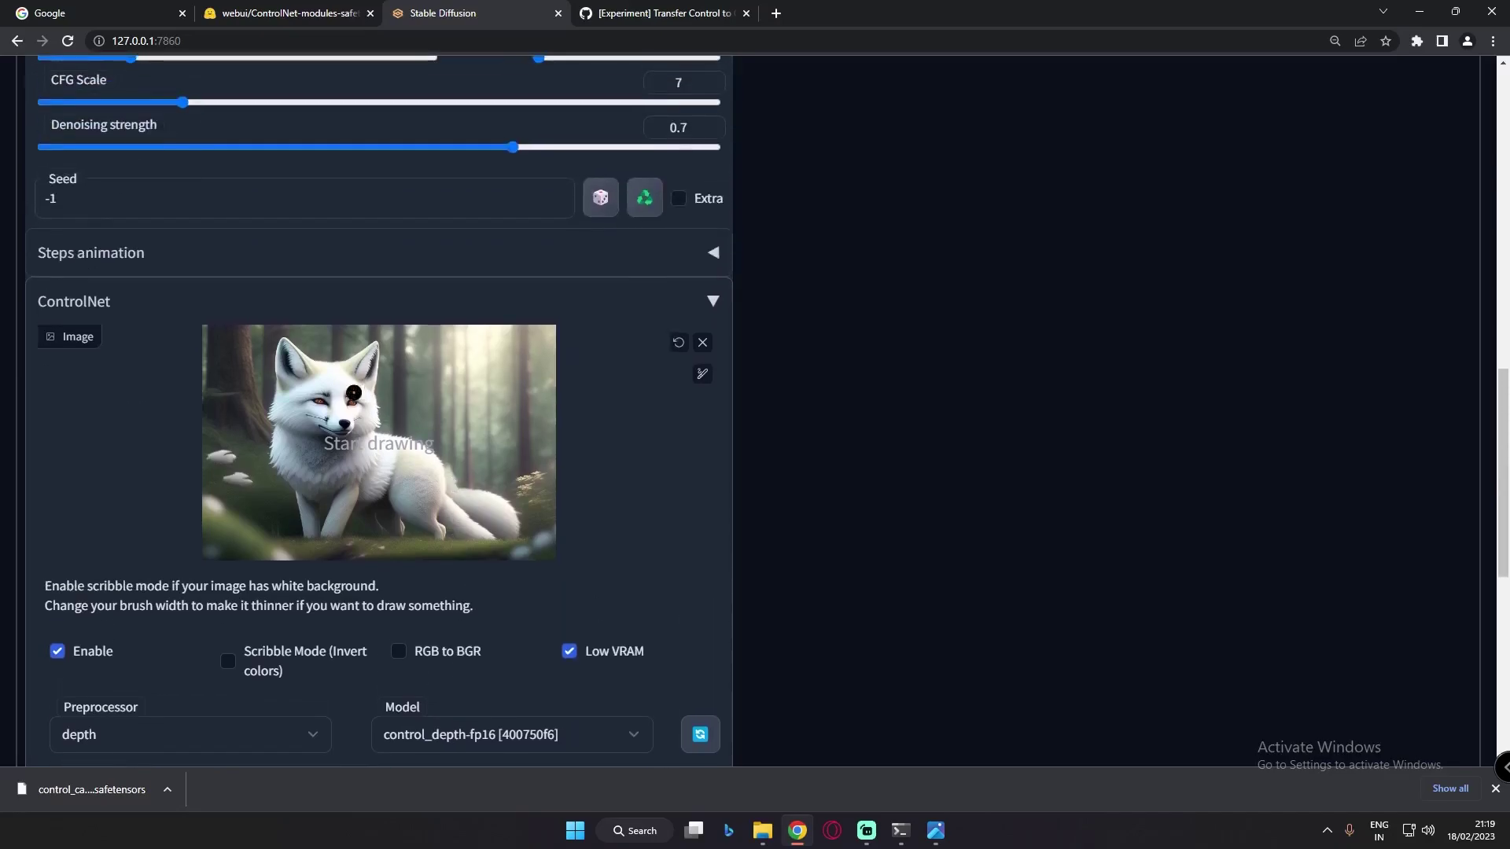
scroll(379, 517, "down", 3)
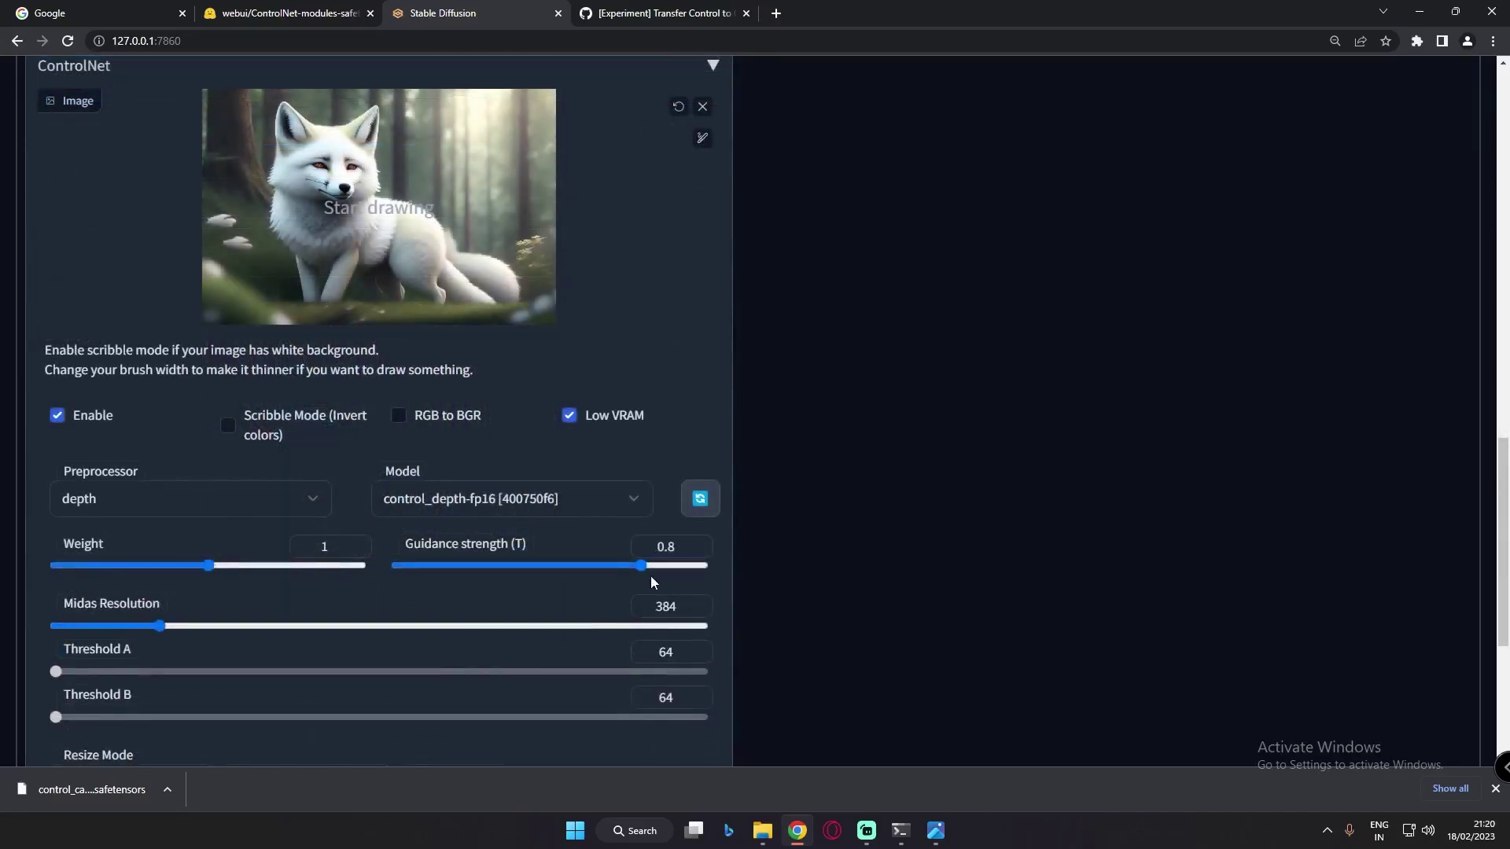
scroll(579, 535, "up", 1)
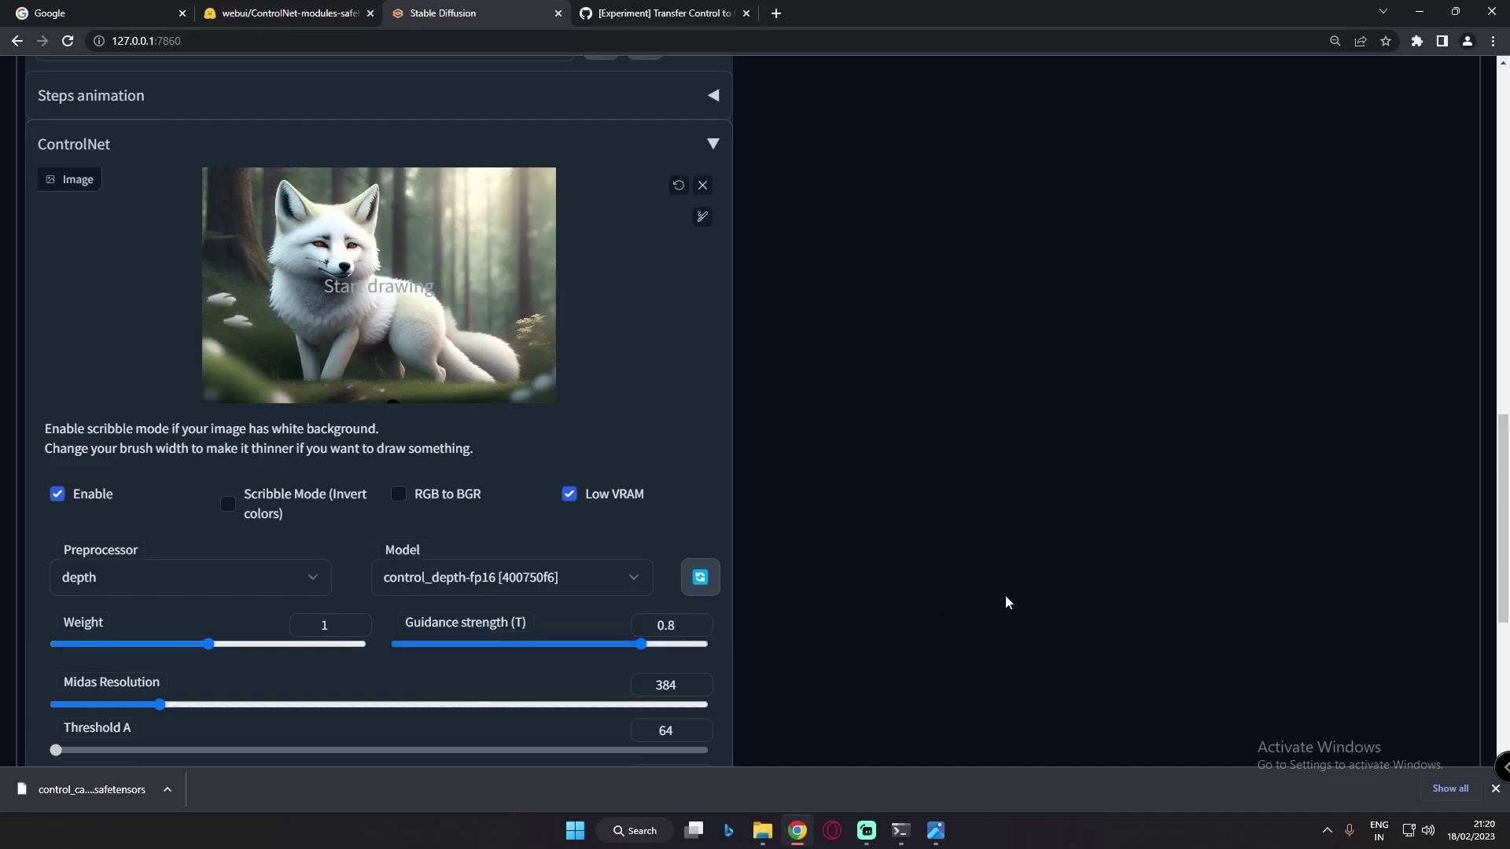
scroll(1128, 615, "up", 12)
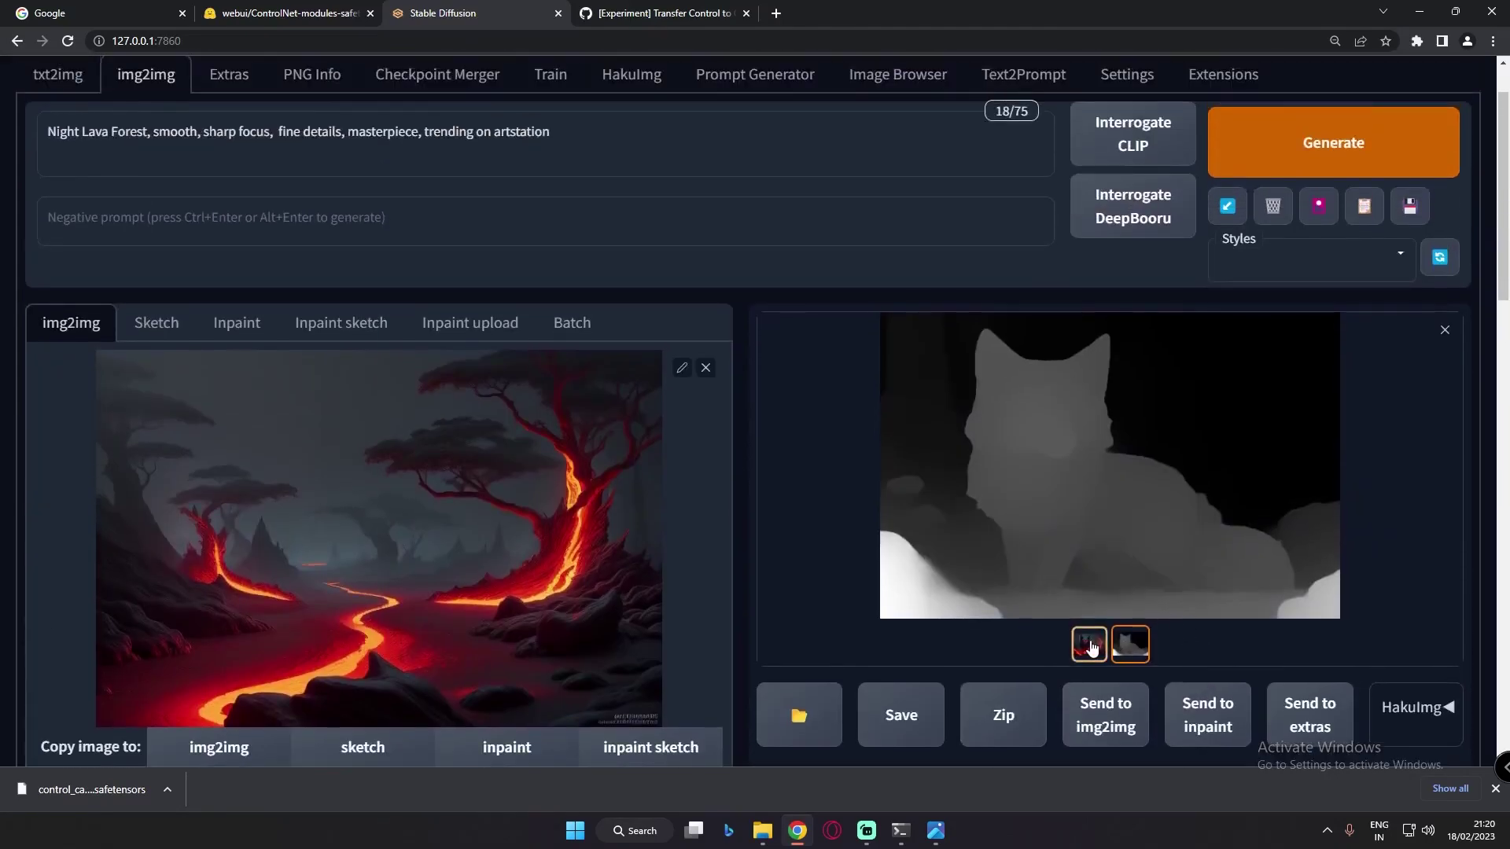
left_click(1090, 645)
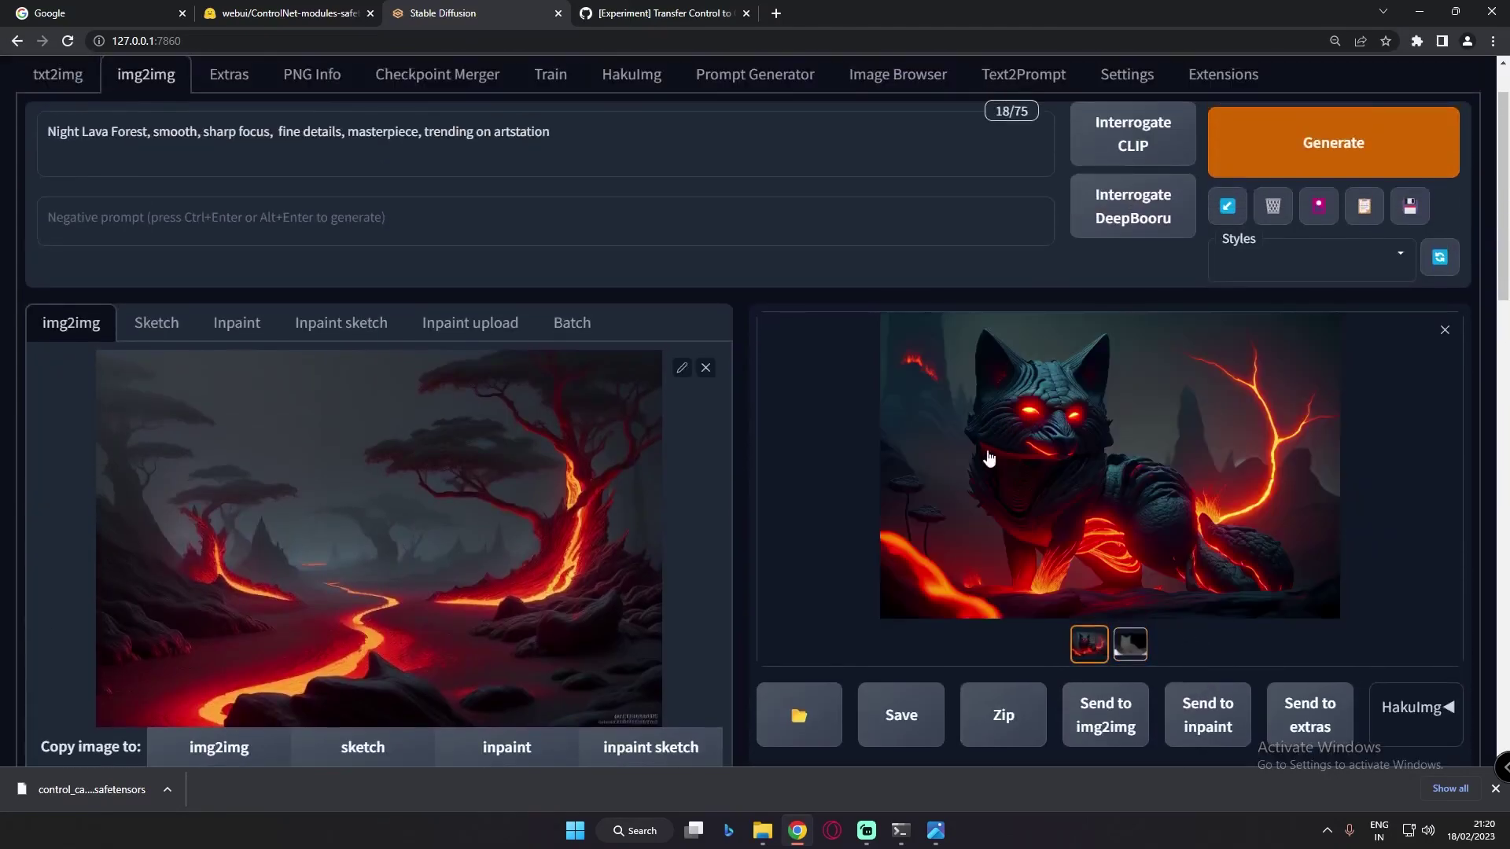
left_click(987, 612)
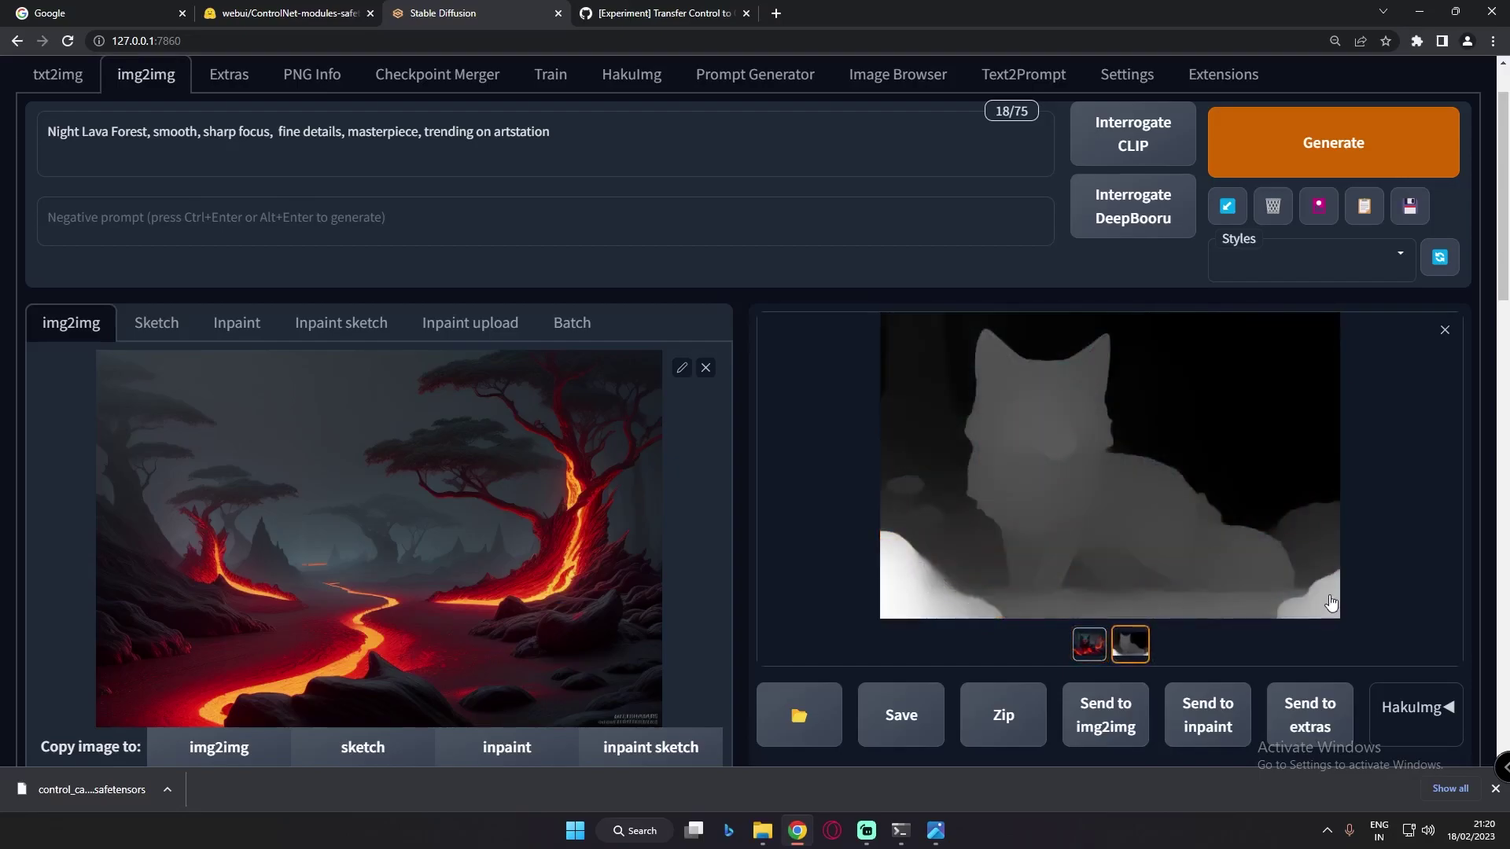
left_click(1093, 643)
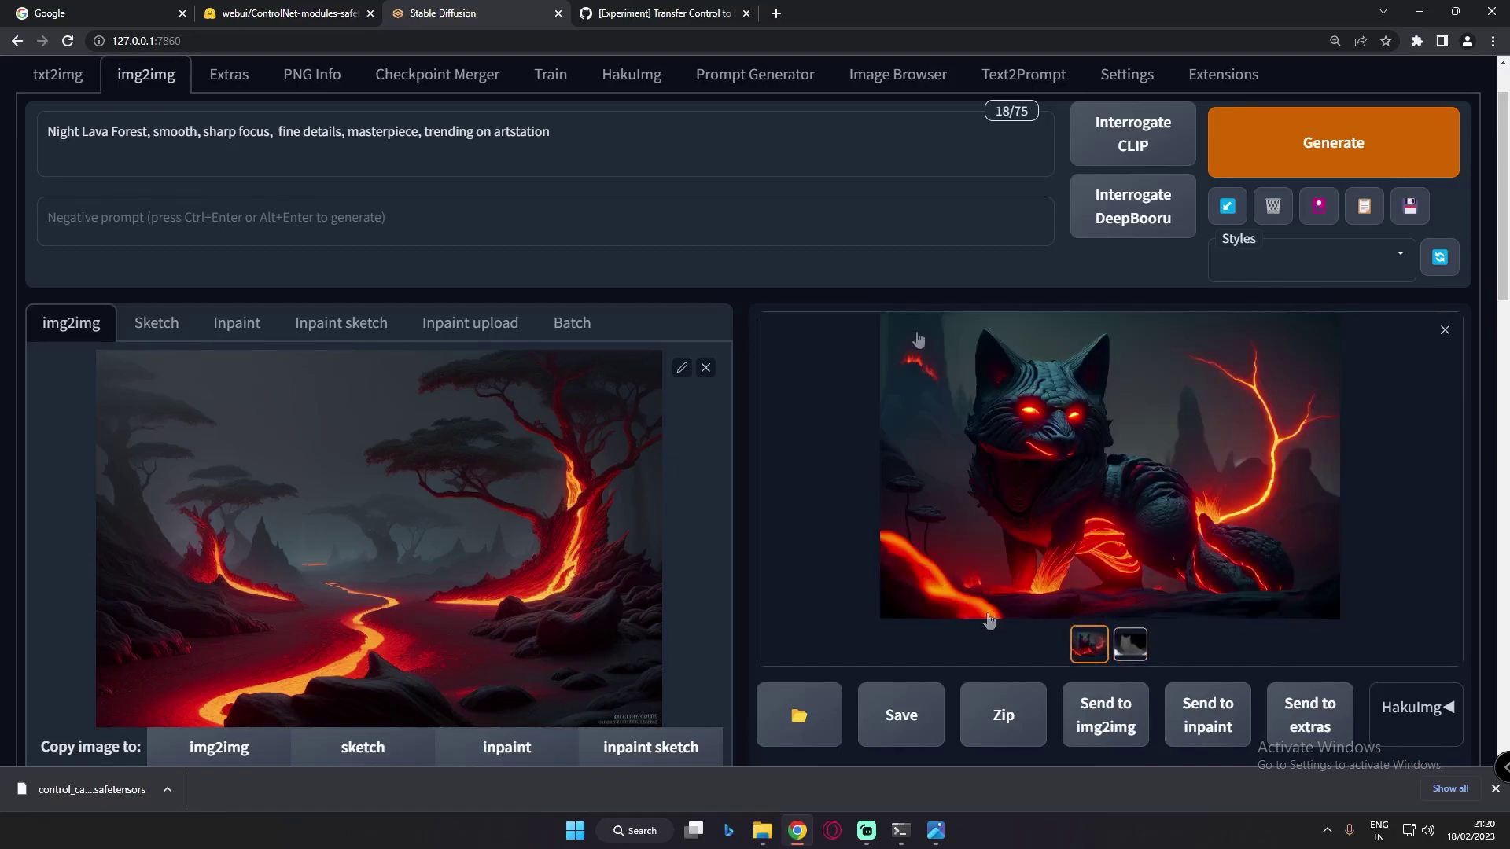
left_click(1130, 645)
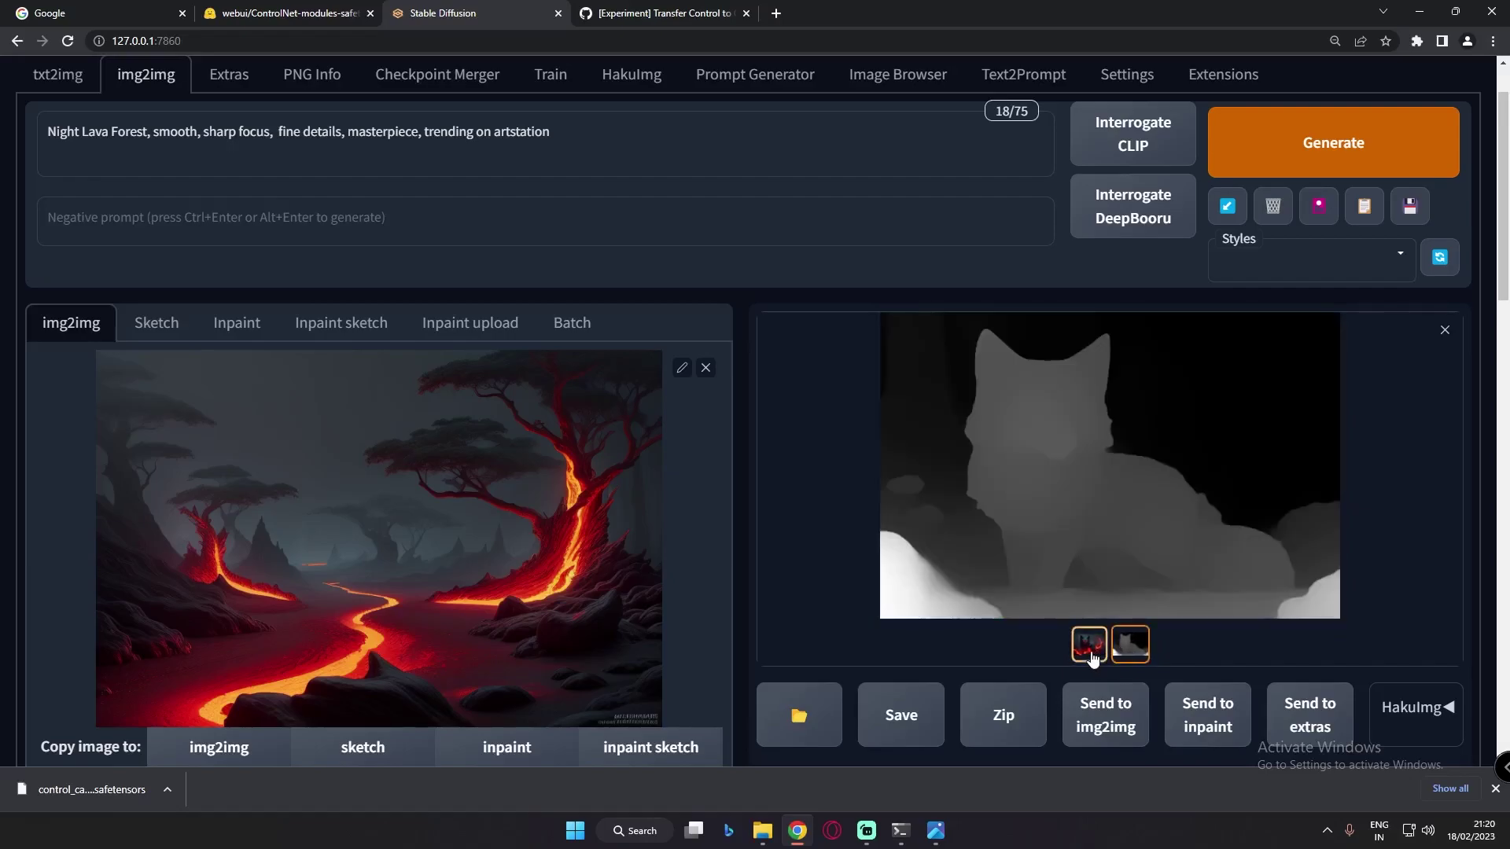
left_click(1093, 650)
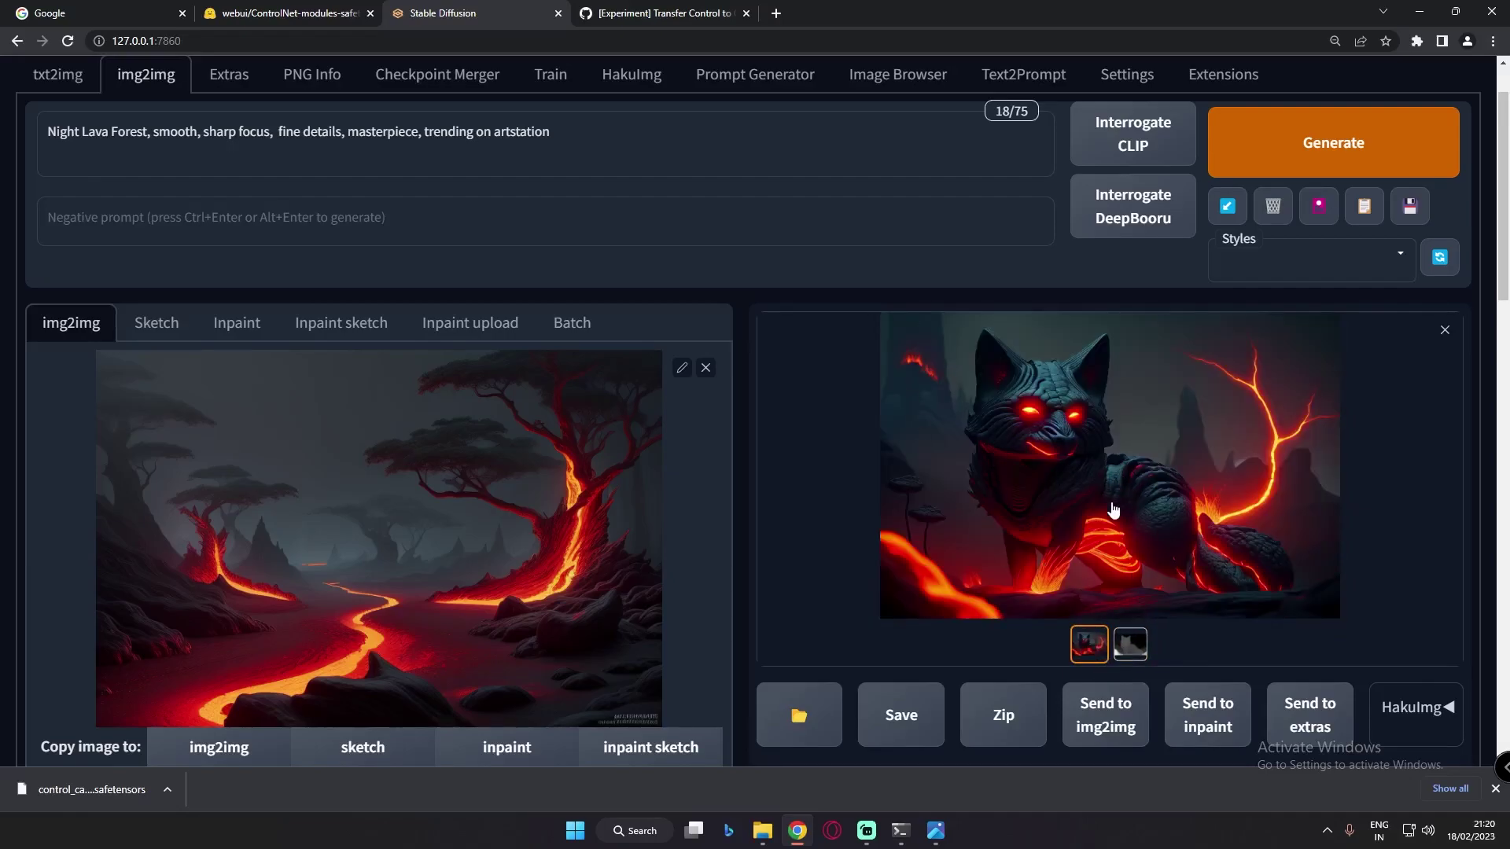
Step: Raise the ControlNet guidance strength to 1, then generate the lava fox again and inspect it enlarged
scroll(661, 658, "down", 15)
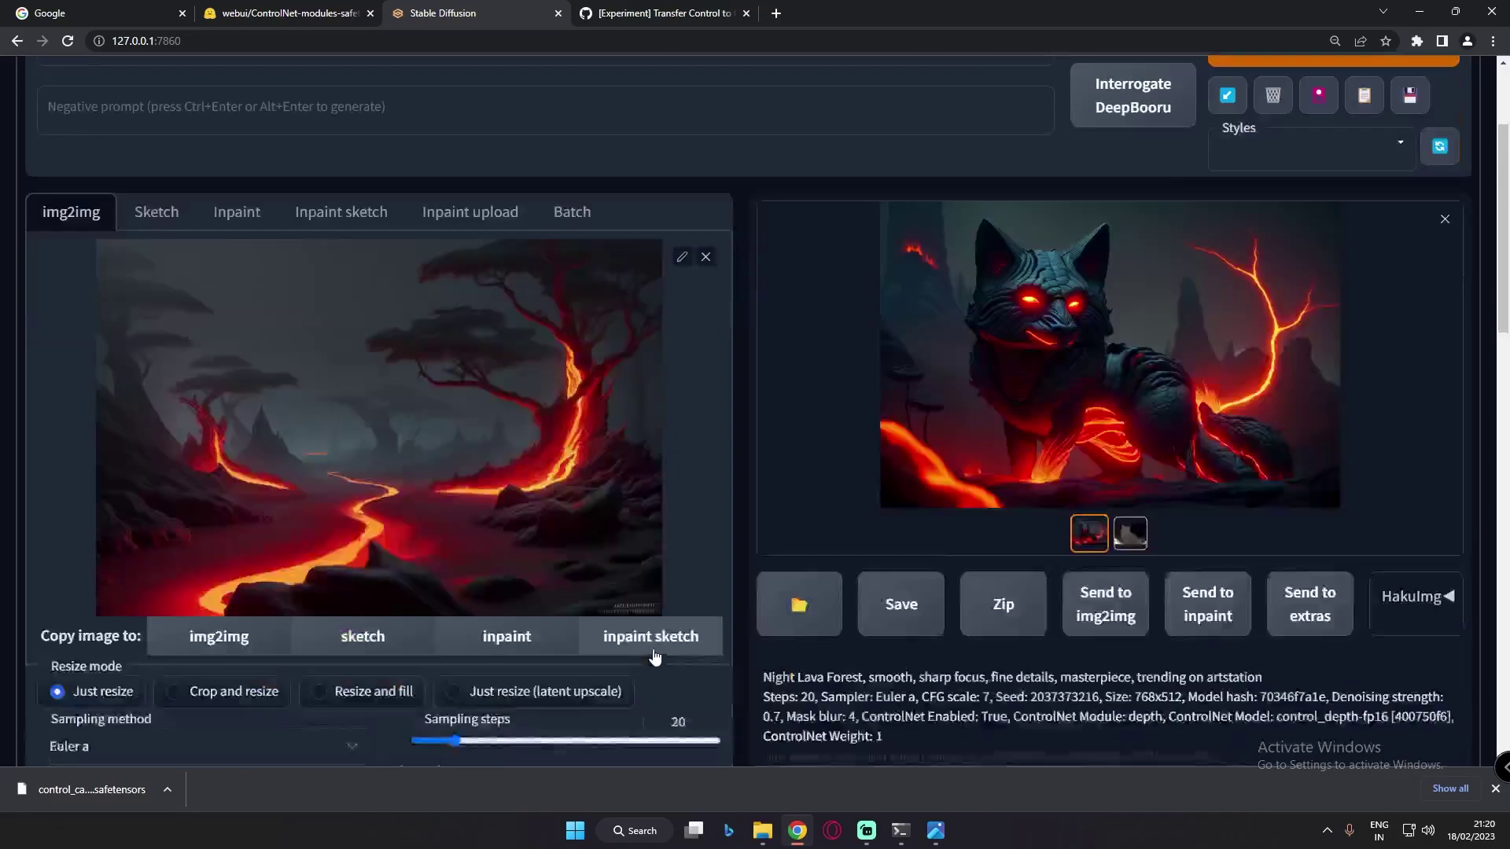
scroll(654, 560, "down", 2)
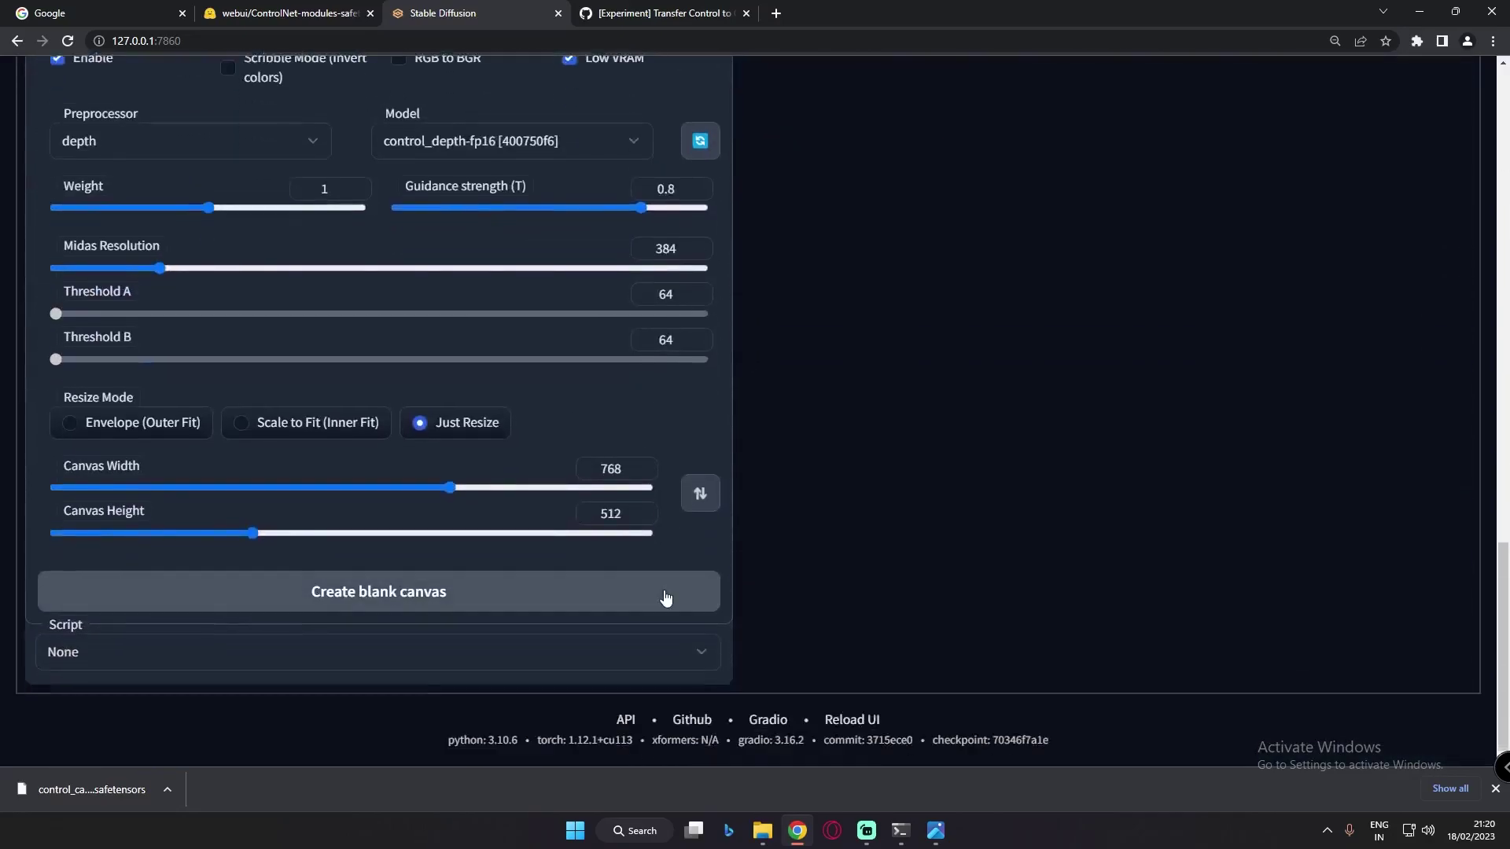
scroll(682, 417, "up", 5)
left_click_drag(641, 516, 895, 497)
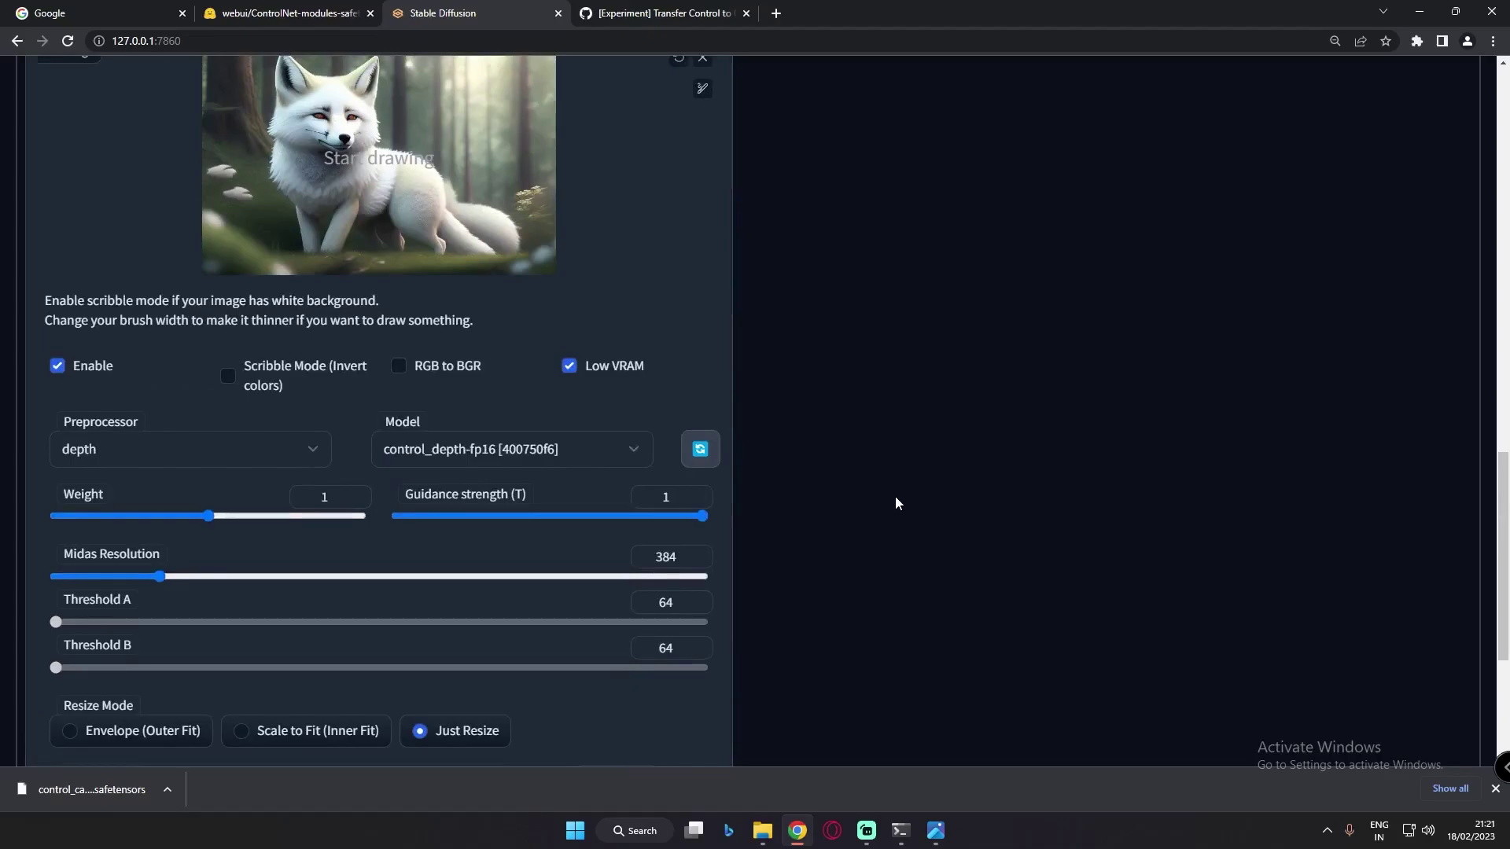
scroll(904, 503, "up", 7)
scroll(904, 497, "up", 10)
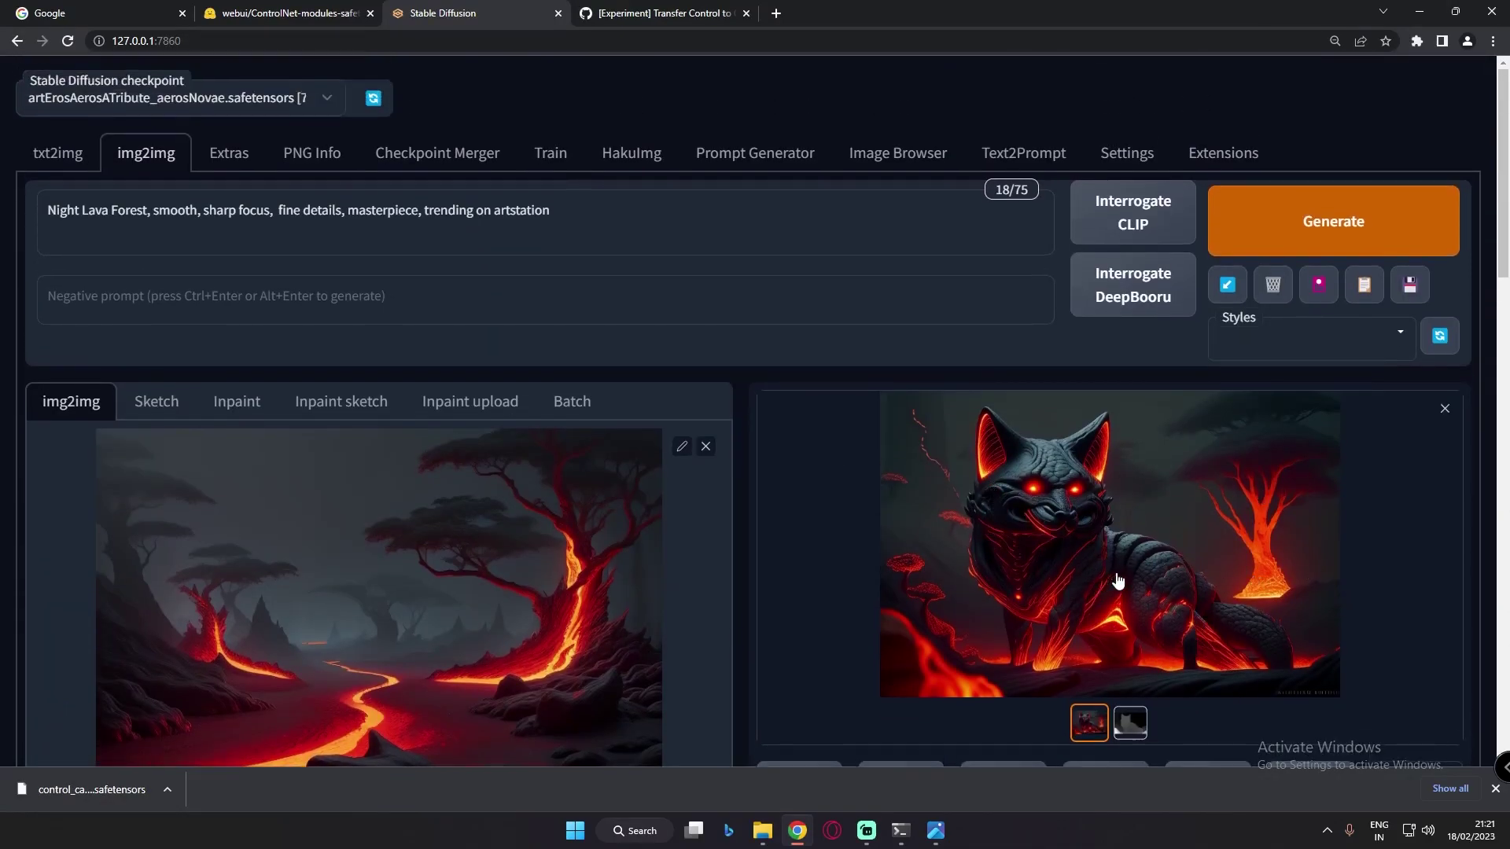
left_click(1149, 558)
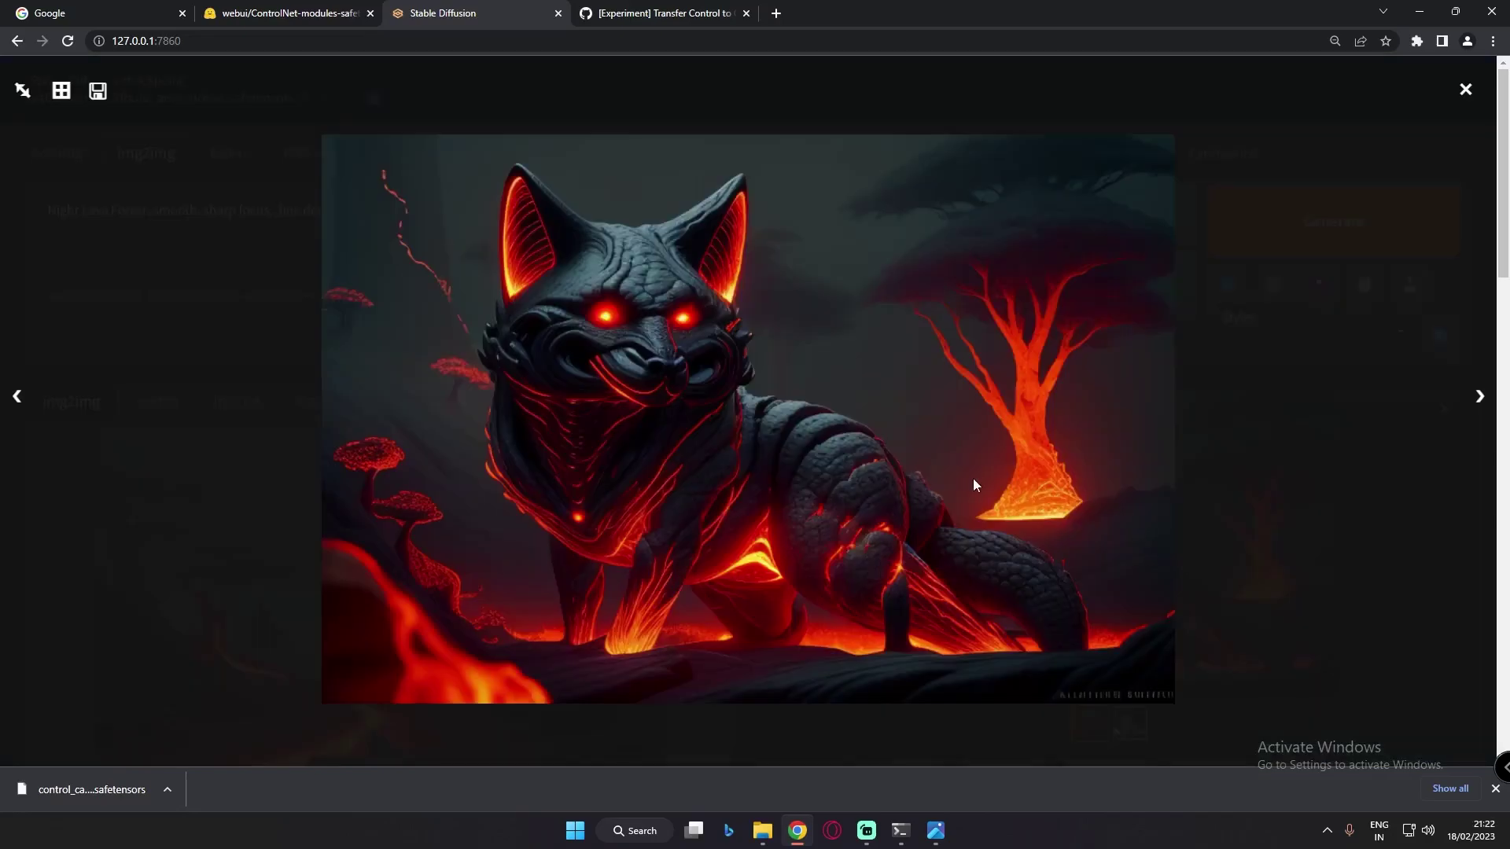
left_click(1335, 515)
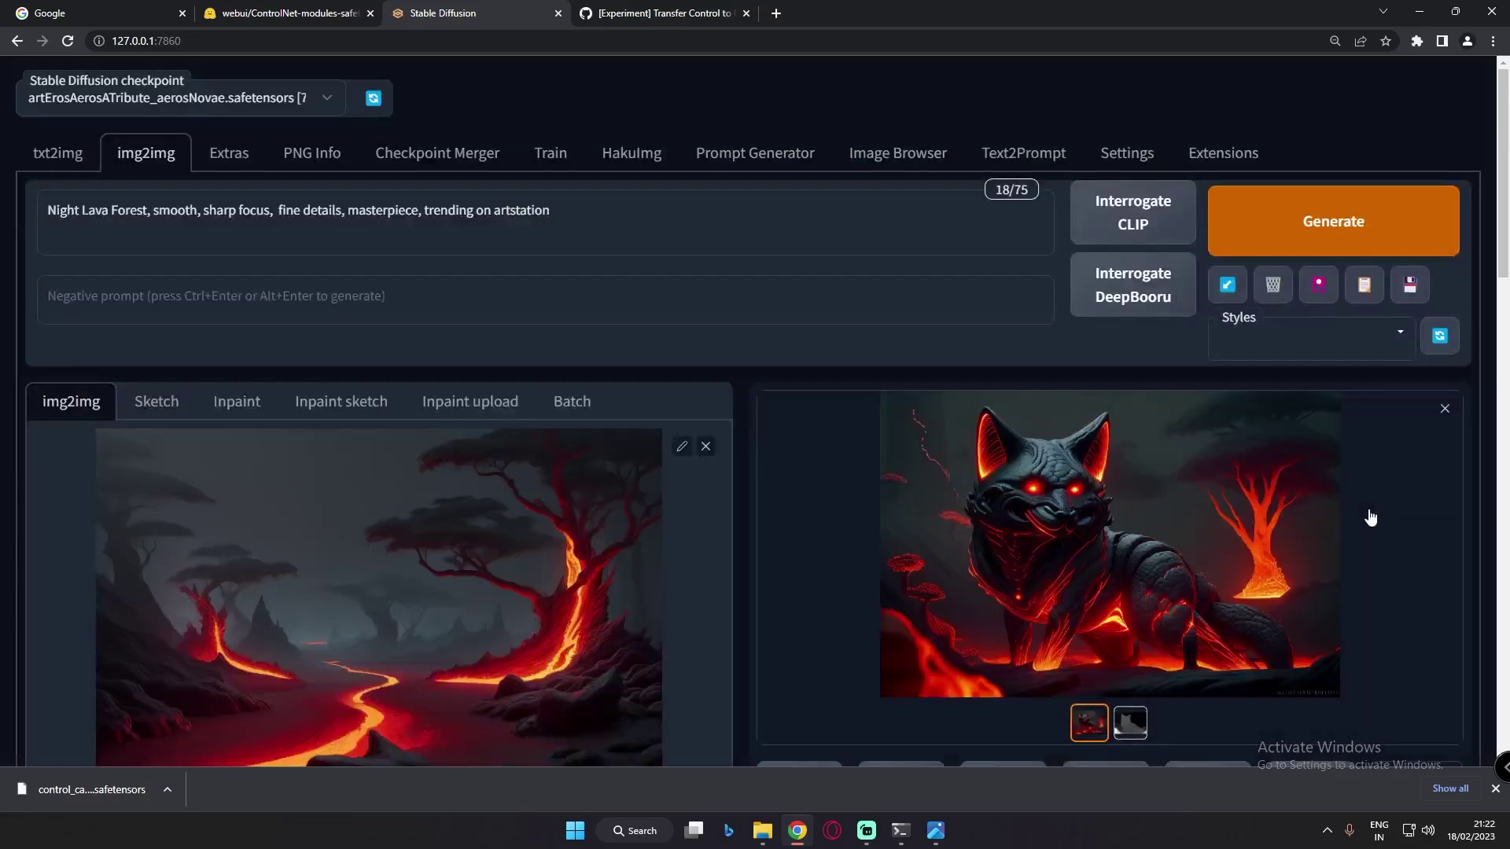
Step: Lower the ControlNet weight to 0.5 and inspect the newly generated lava fox image
scroll(846, 656, "down", 10)
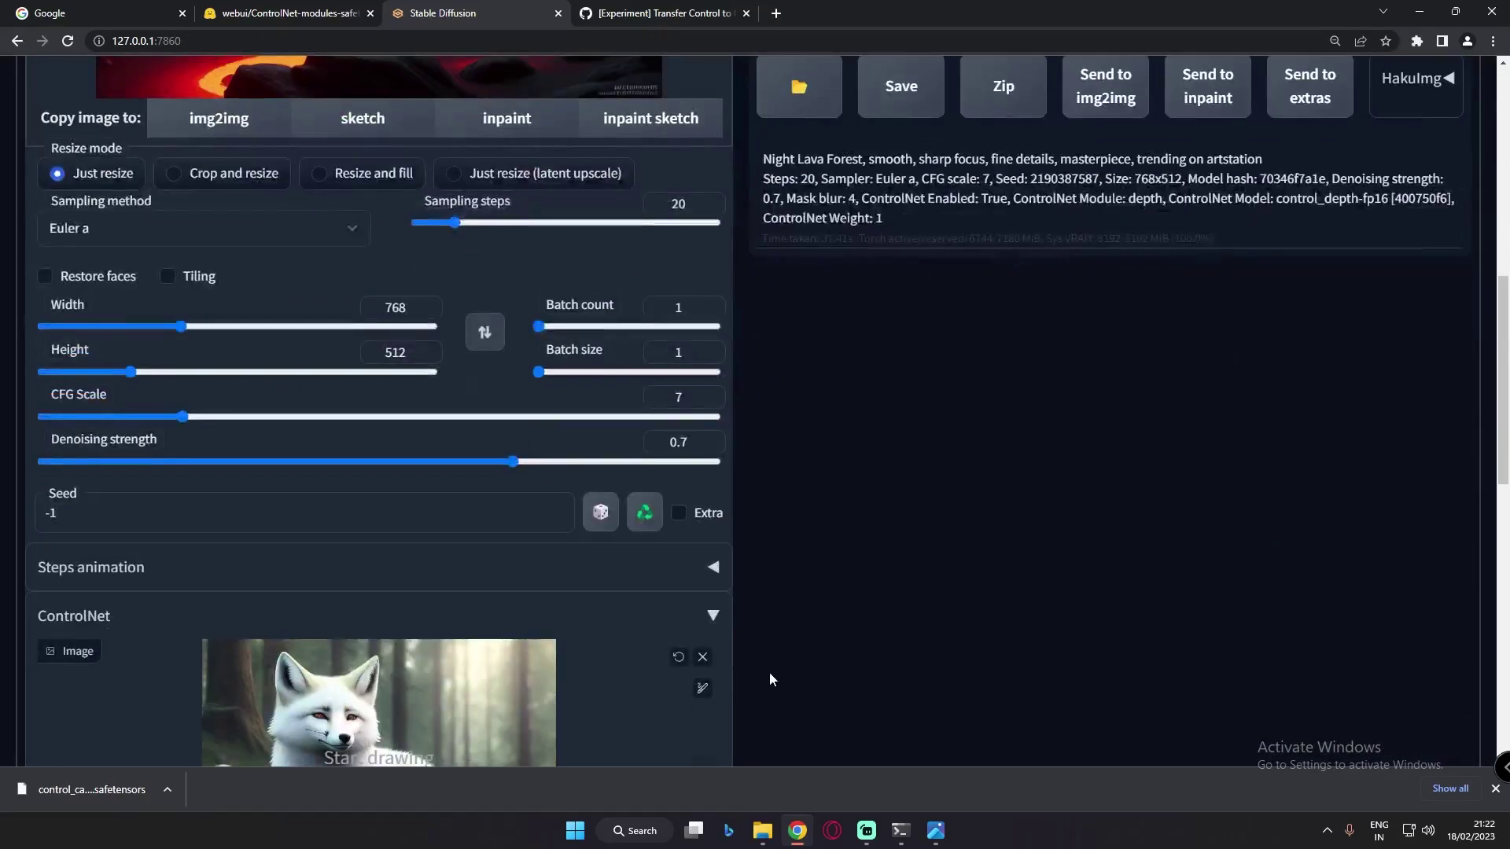
scroll(771, 680, "down", 8)
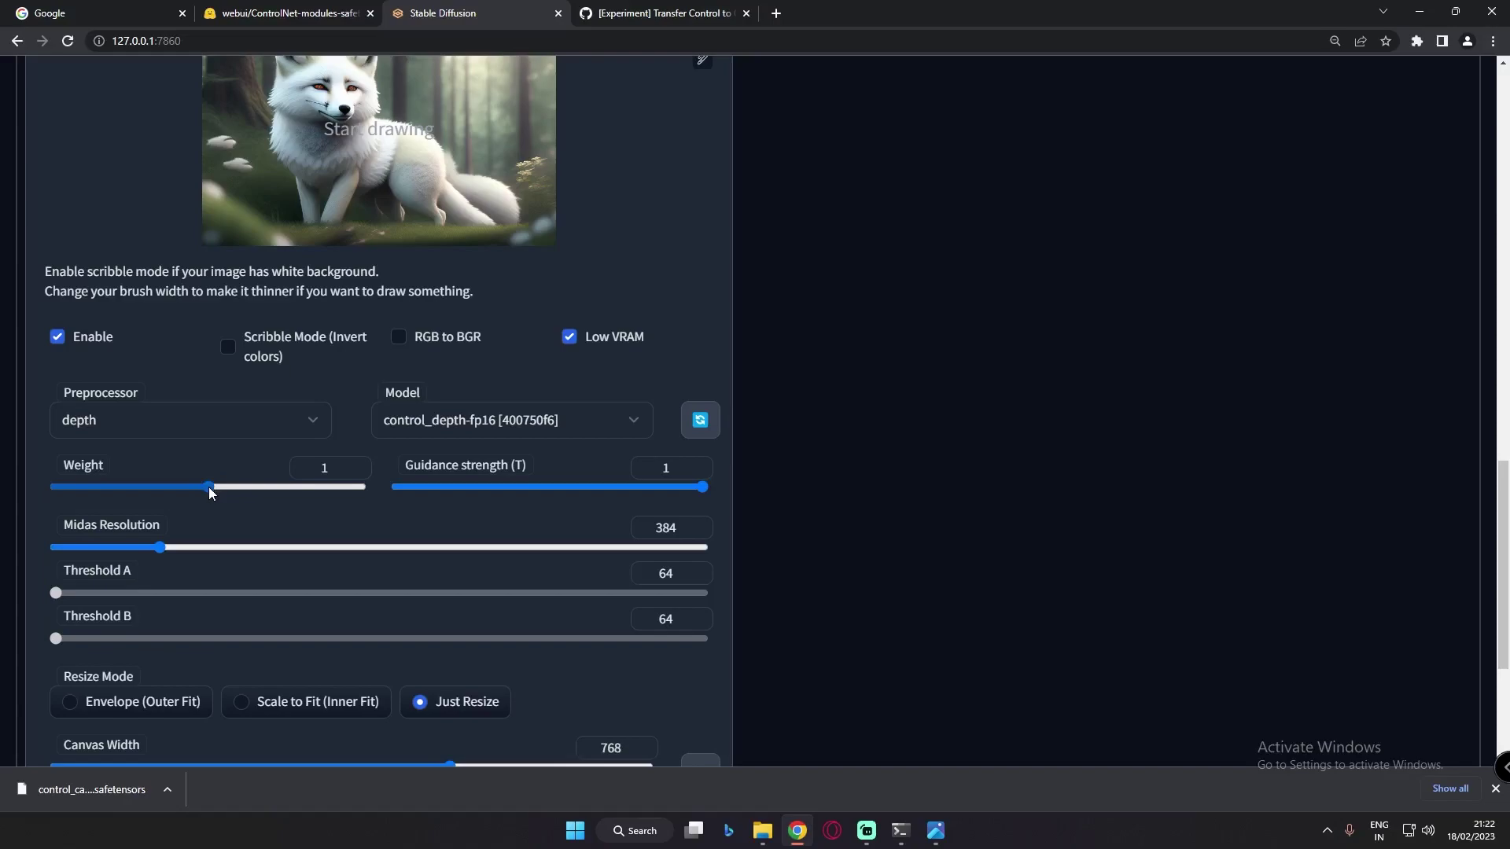
left_click_drag(210, 488, 132, 488)
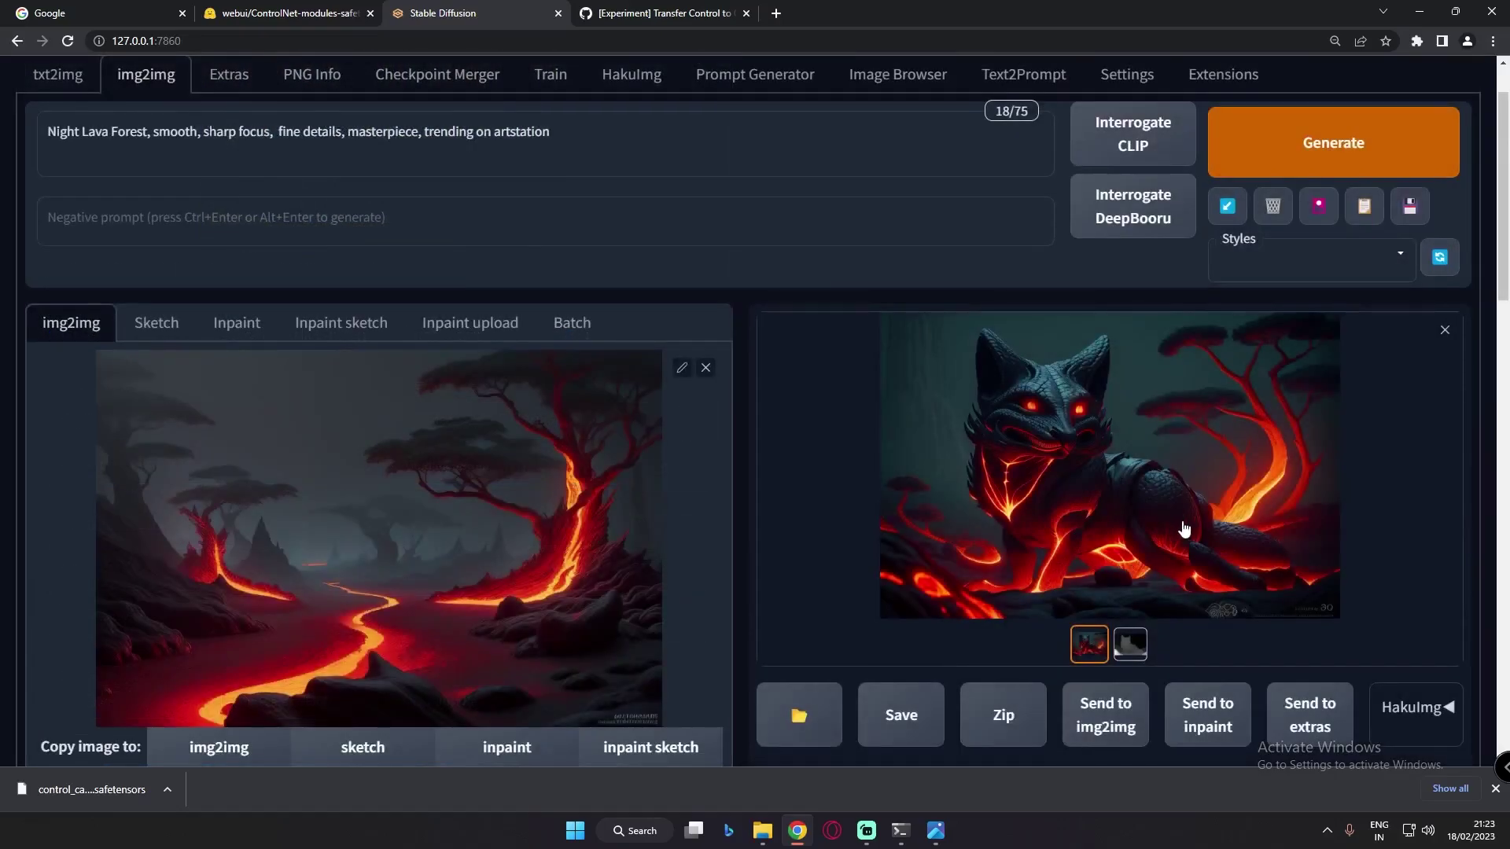
left_click(1115, 455)
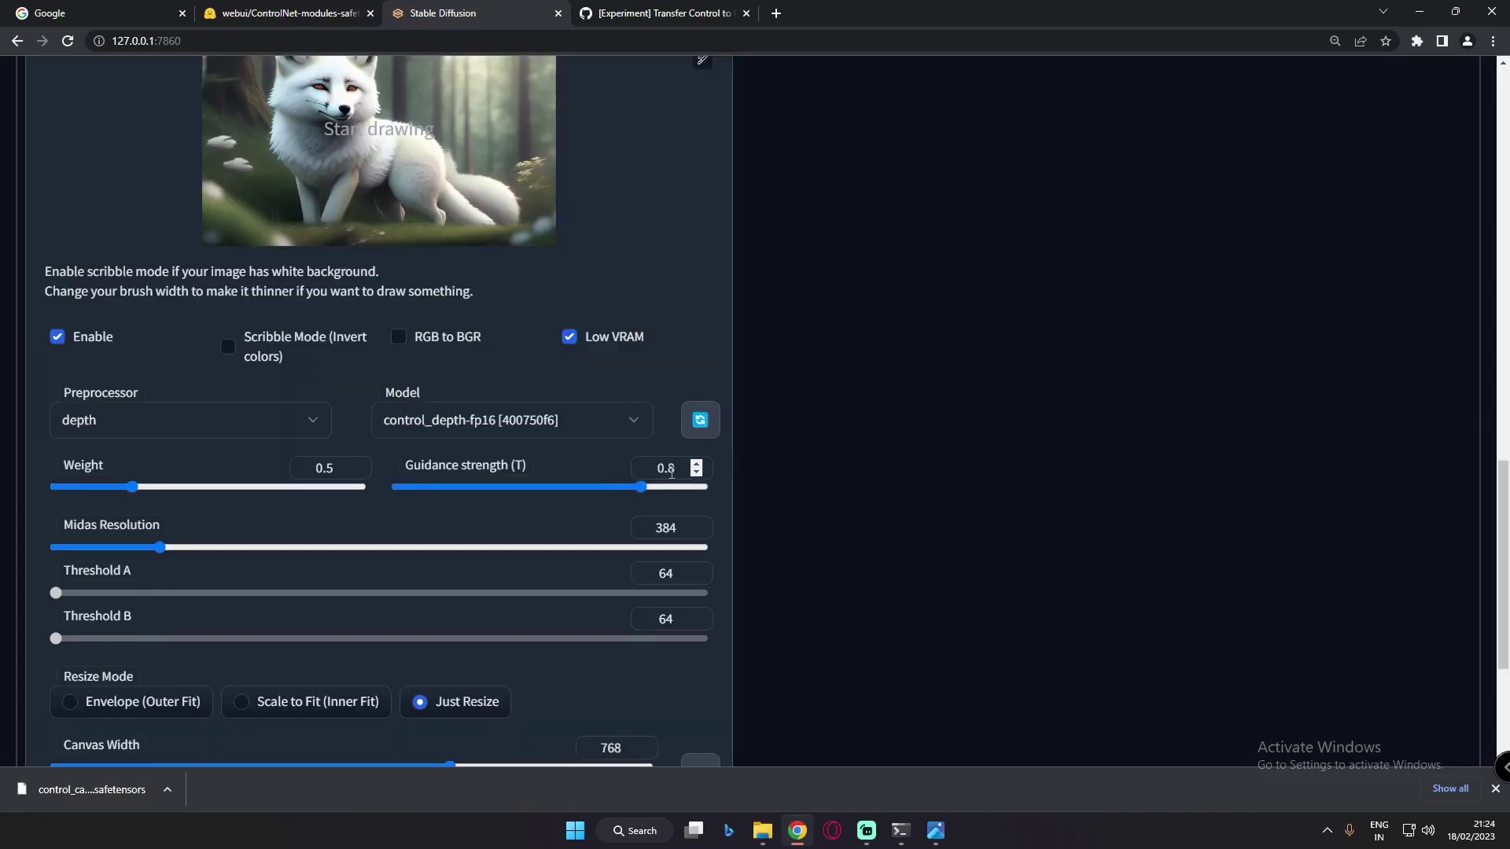
Step: Reduce the ControlNet weight to 0.1 and generate the lava forest image again
scroll(265, 575, "up", 1)
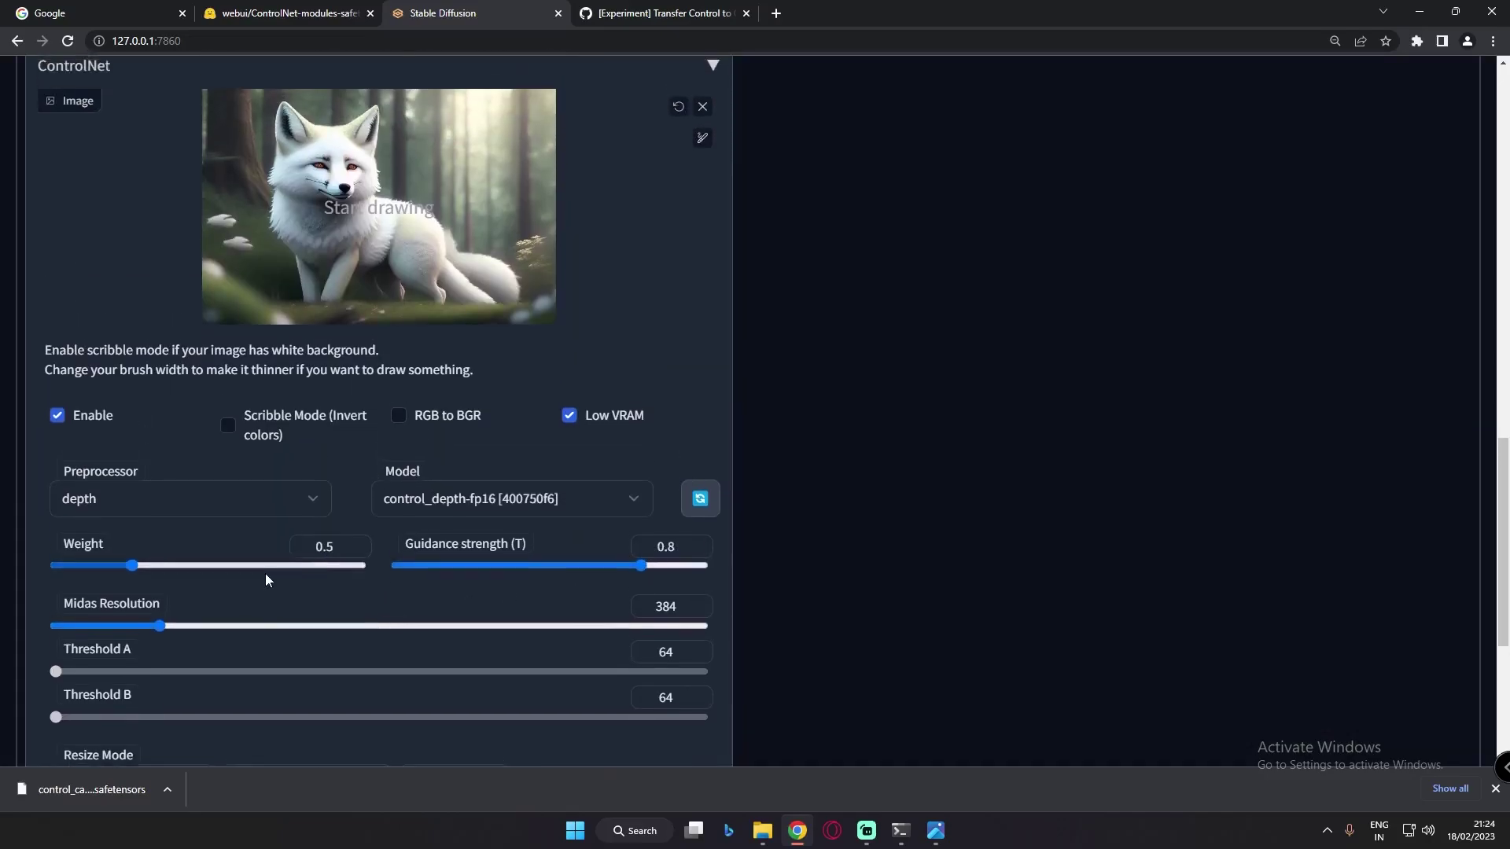
left_click_drag(129, 561, 67, 560)
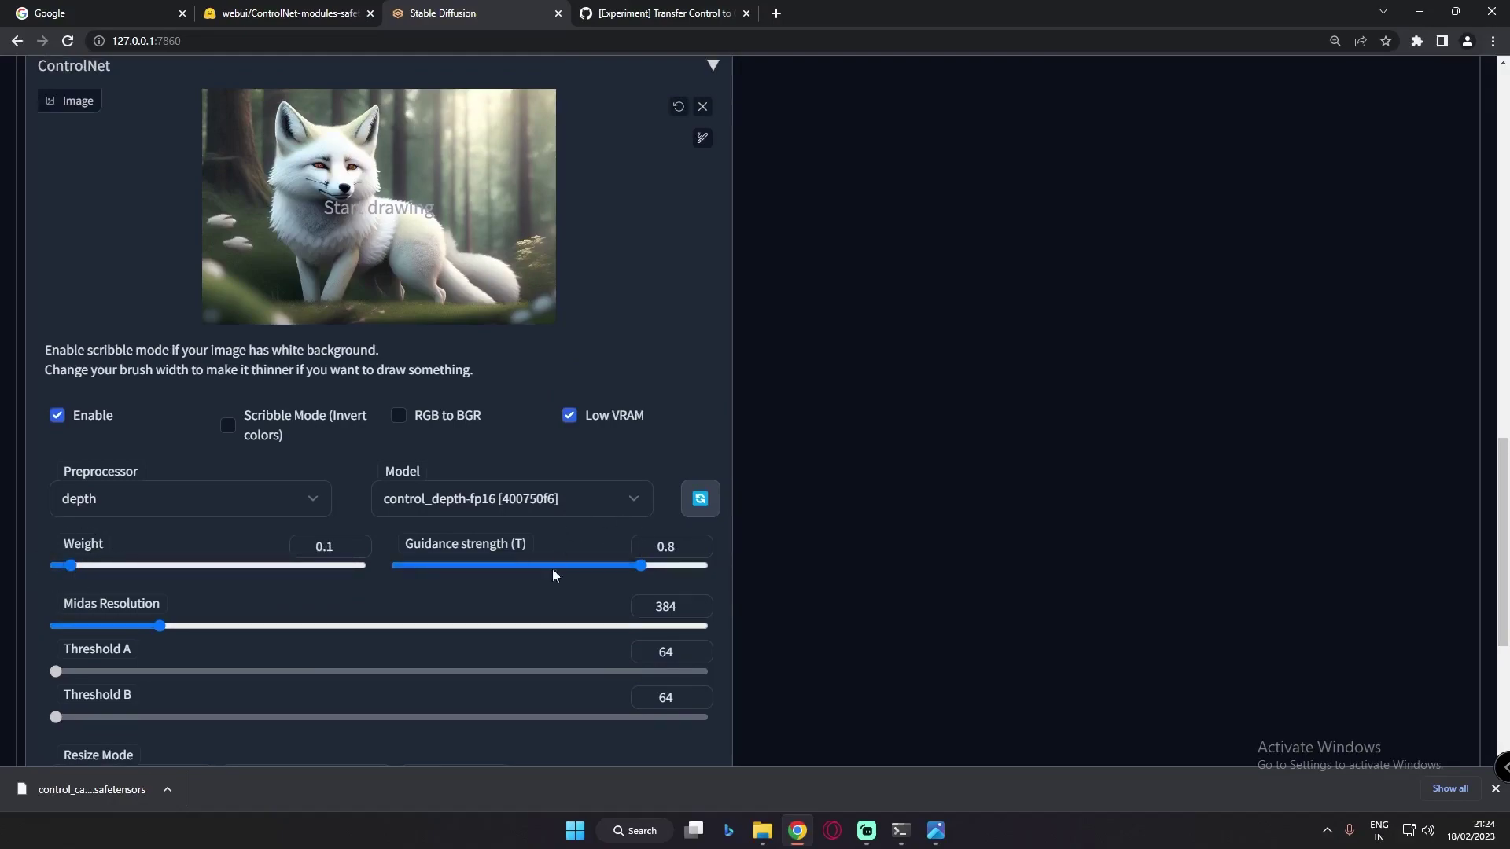
scroll(1075, 633, "up", 15)
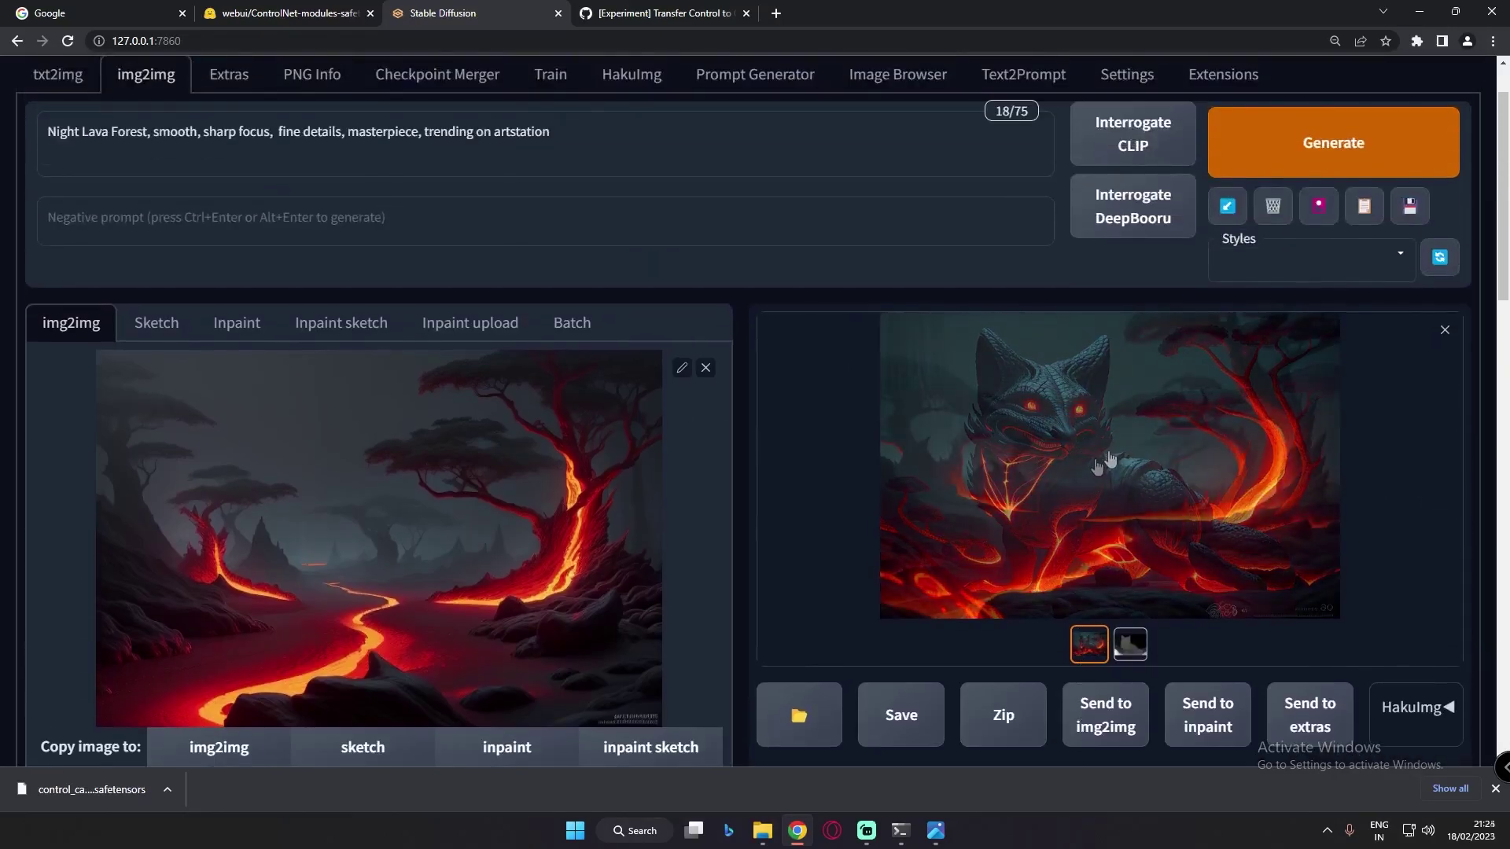
Step: Set the ControlNet weight back to 1
scroll(1112, 562, "down", 2)
scroll(1113, 563, "down", 1)
left_click_drag(893, 615, 747, 611)
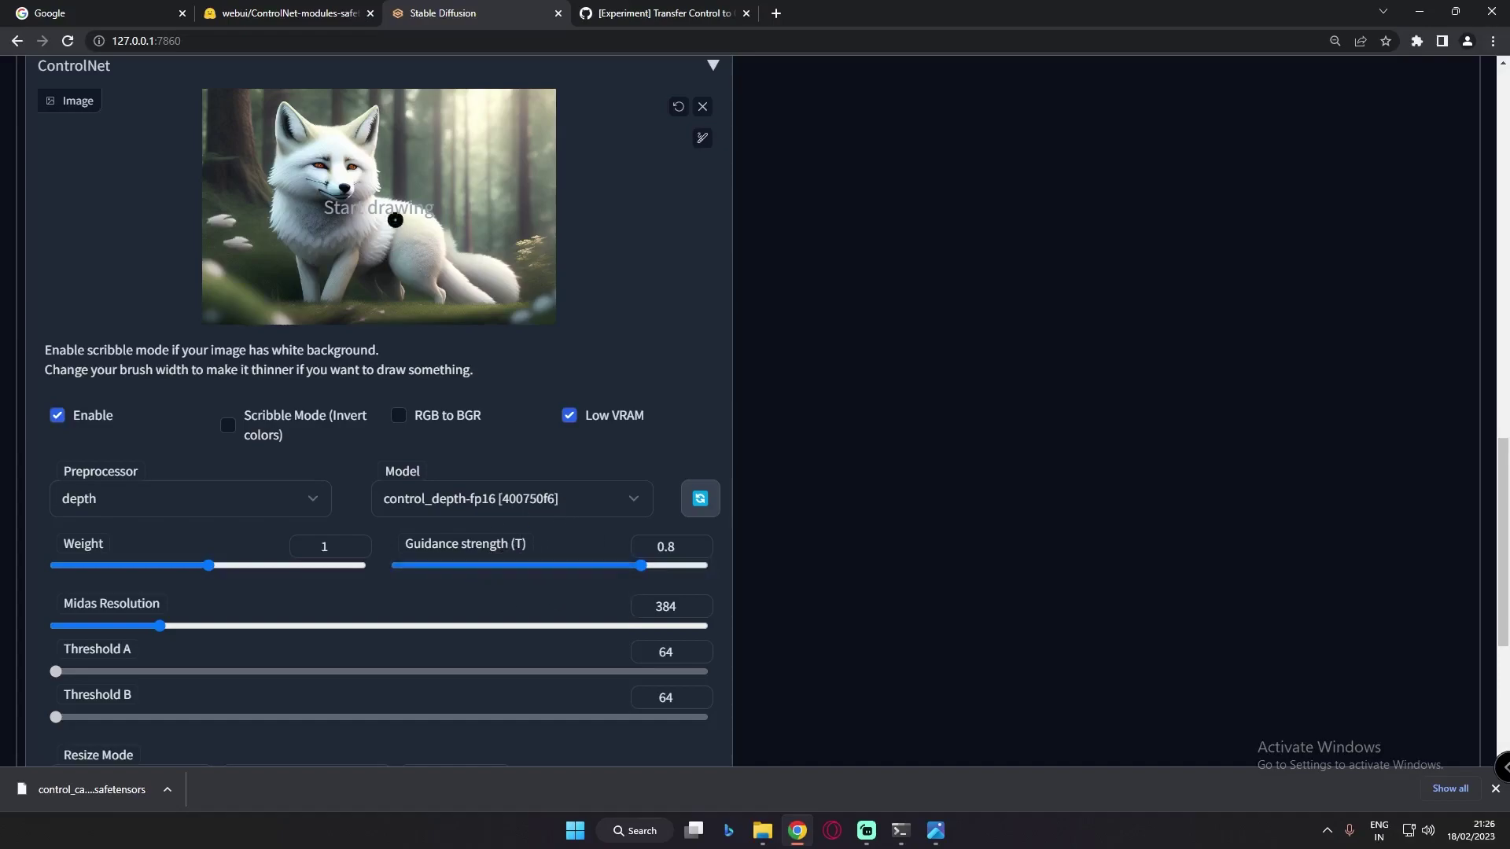
Step: Replace the ControlNet fox picture with the pink octopus image and view the generated lava octopus enlarged
scroll(323, 220, "up", 1)
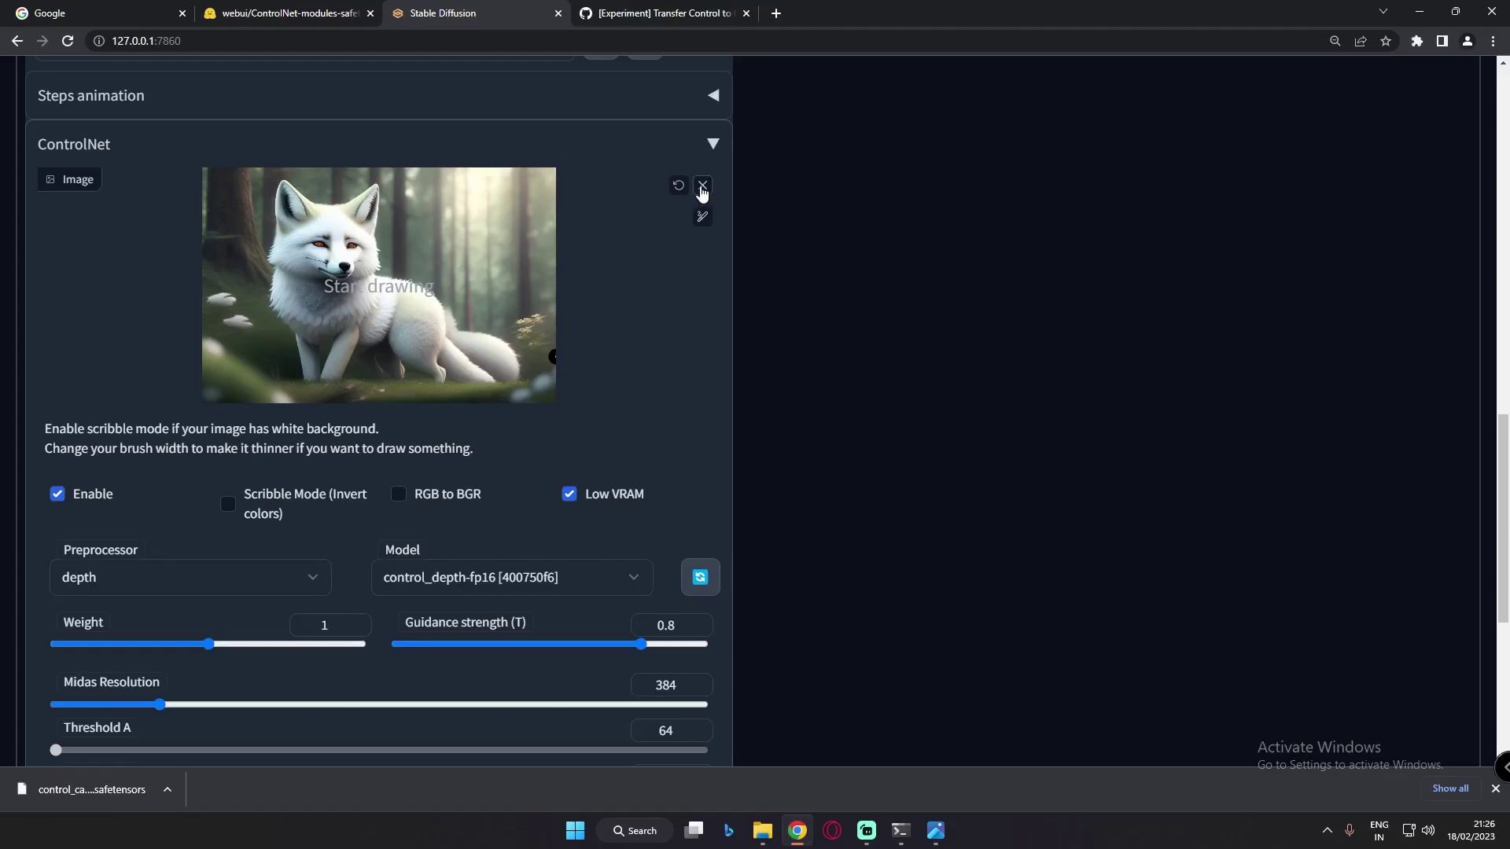
left_click(702, 189)
left_click(380, 294)
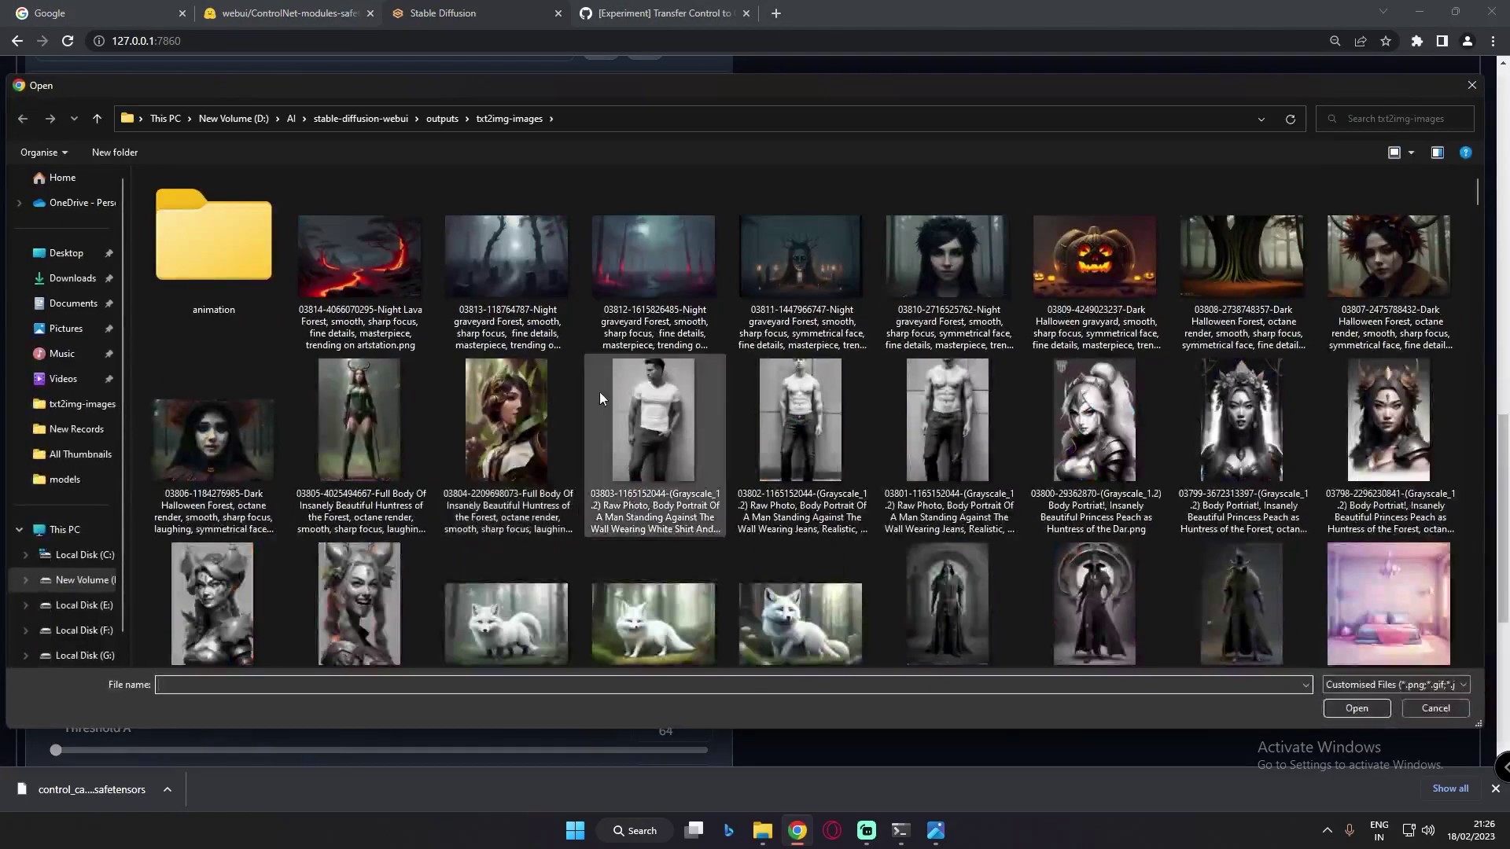
scroll(806, 487, "down", 3)
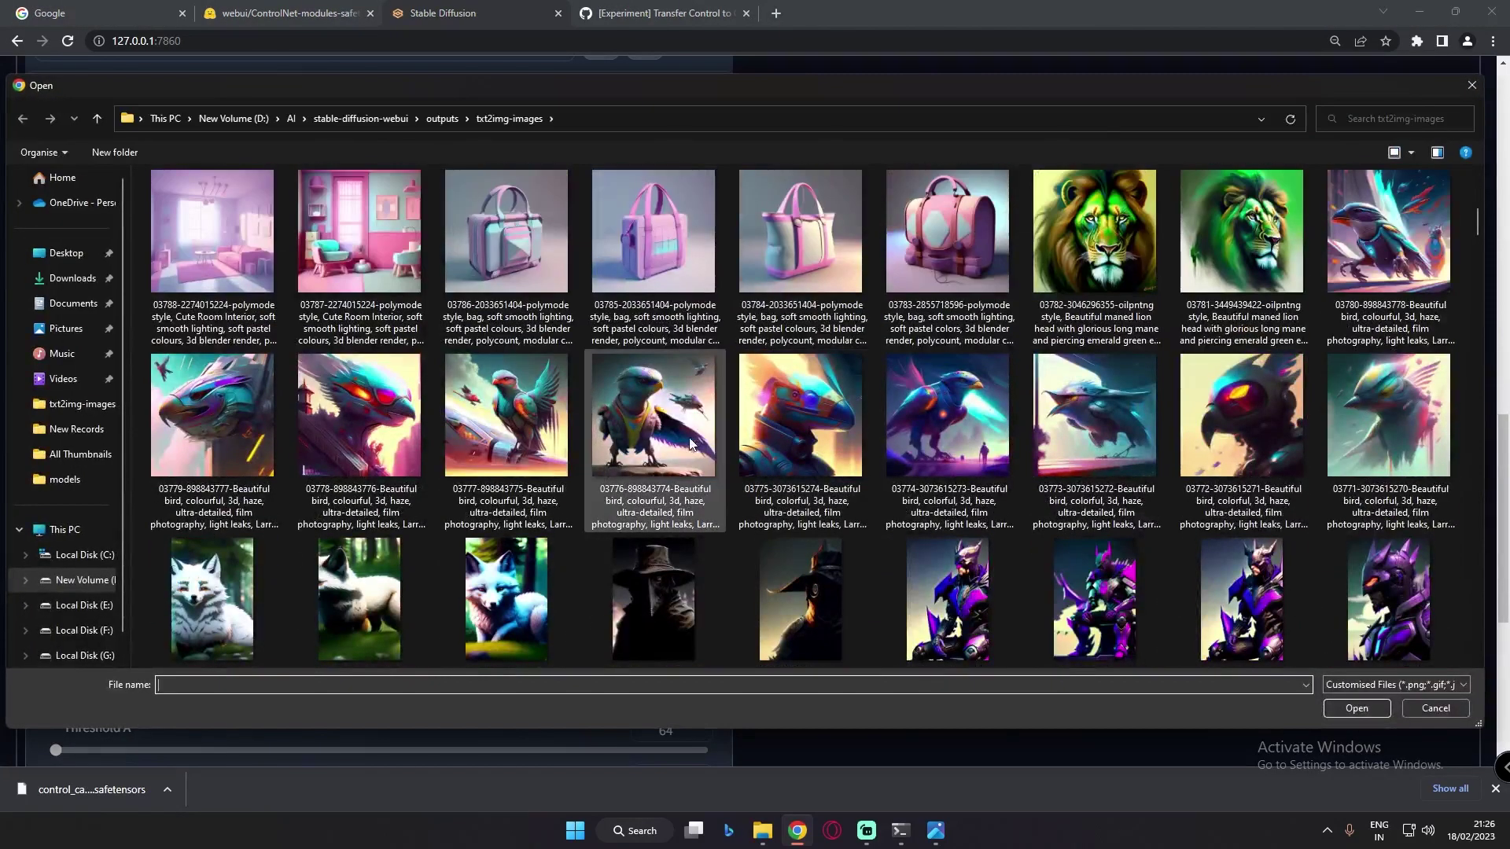
scroll(1022, 456, "down", 1)
scroll(968, 460, "down", 3)
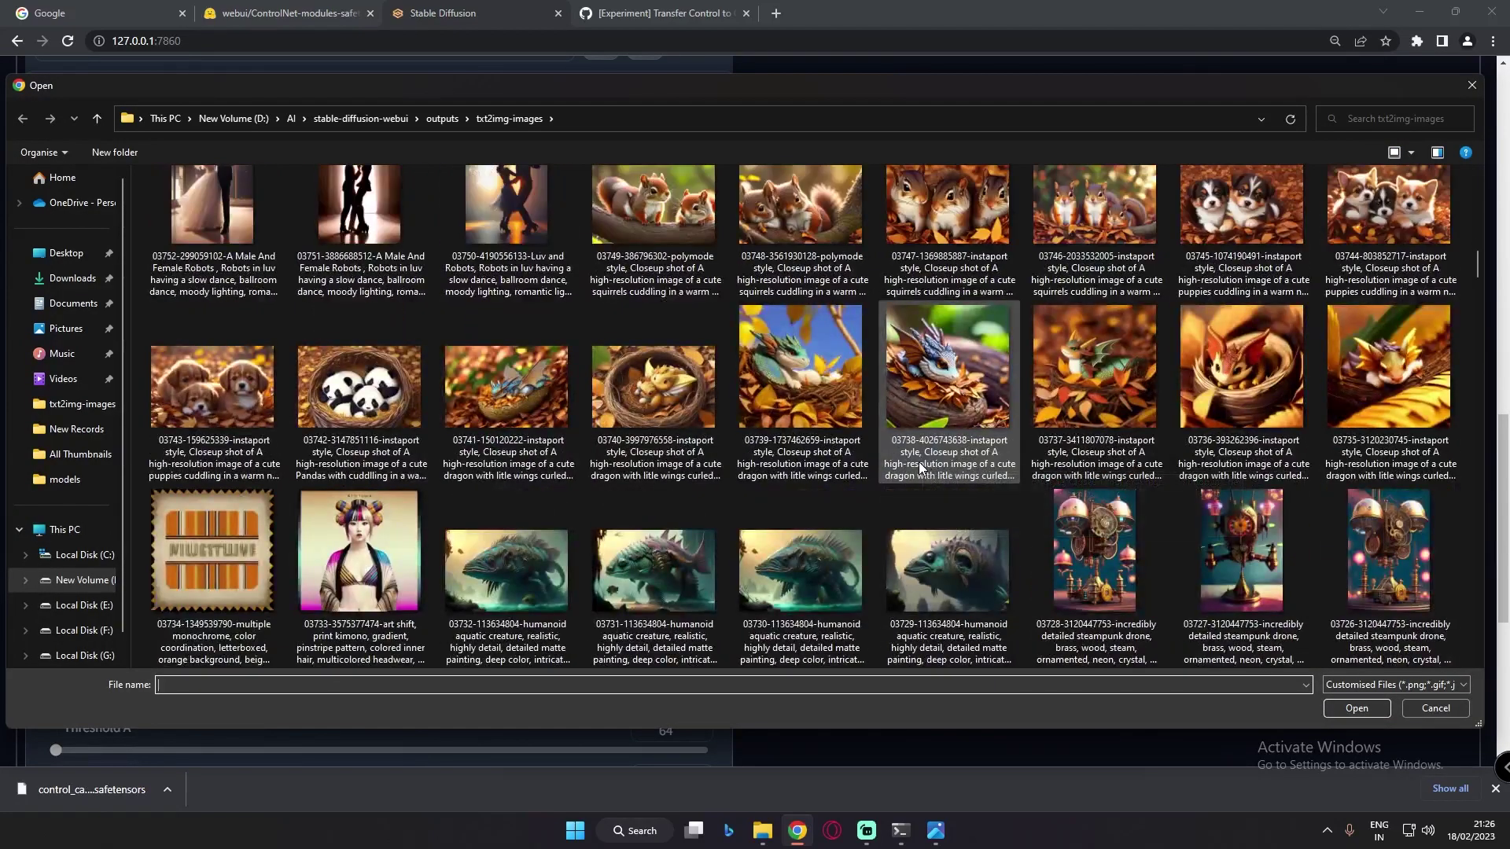
scroll(928, 549, "down", 2)
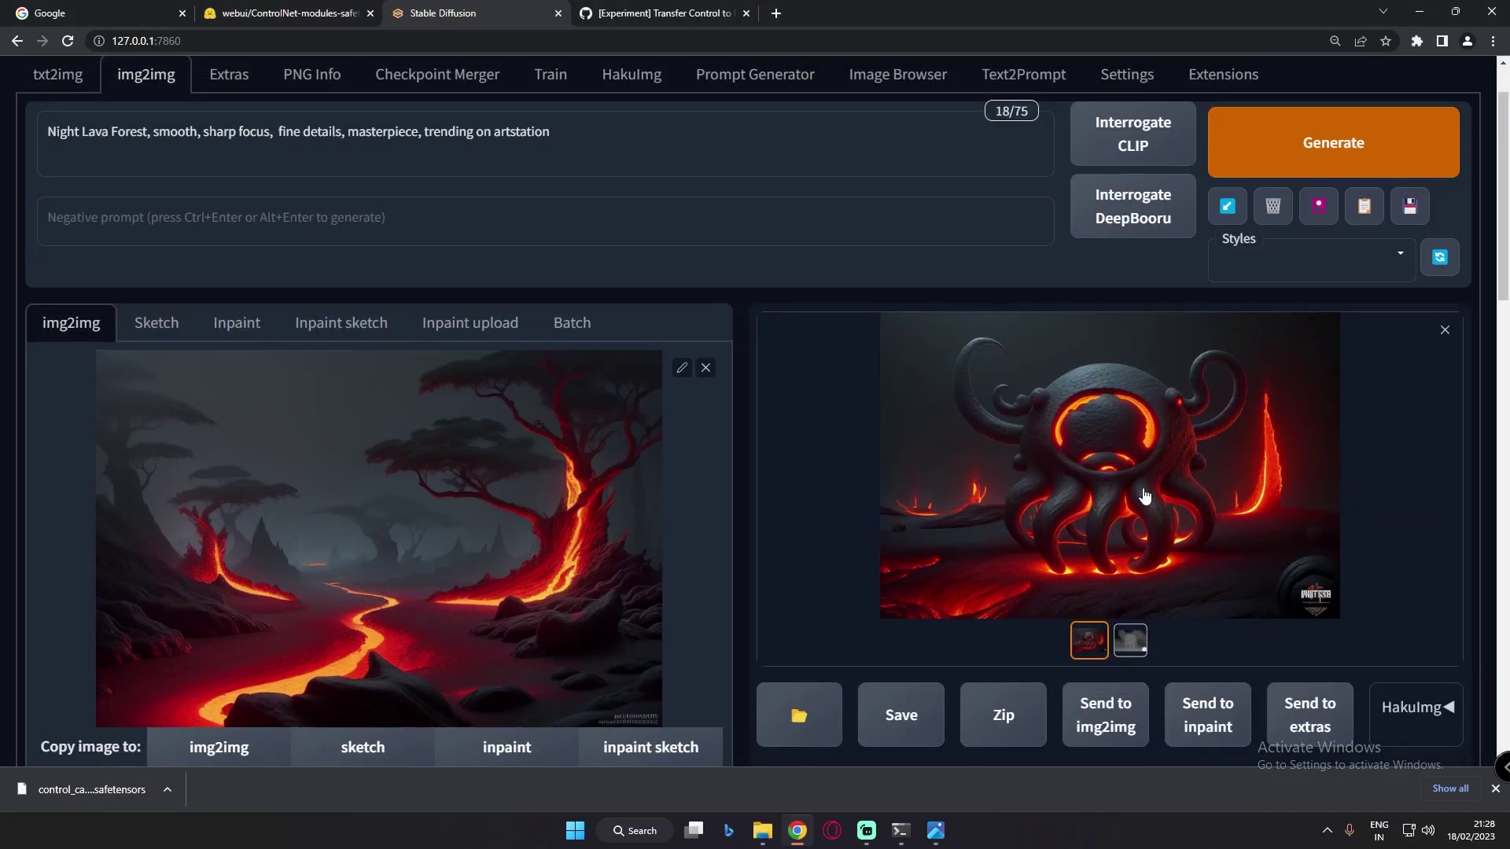
left_click(1143, 495)
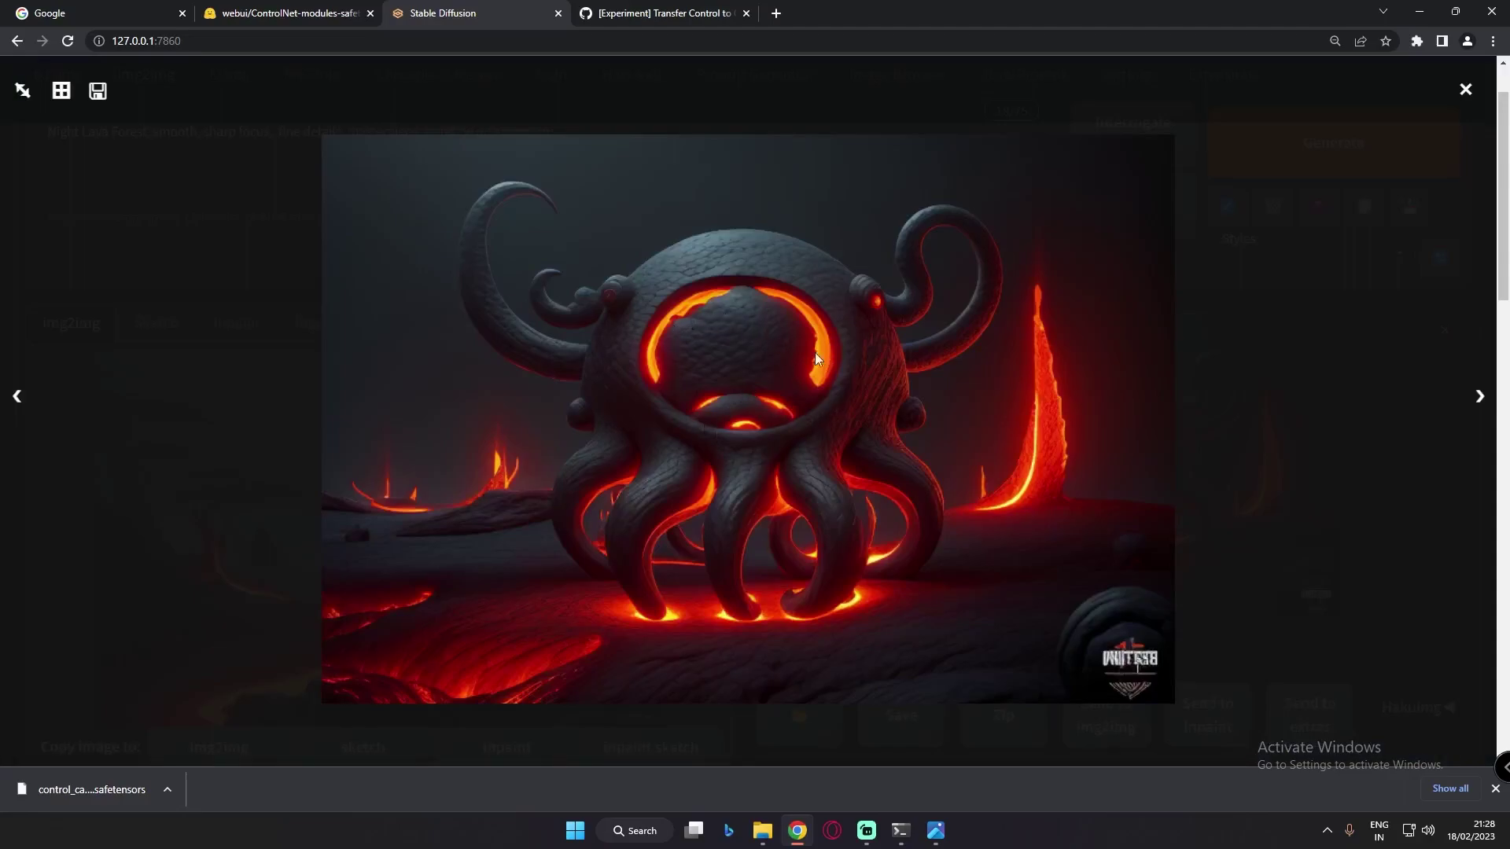
left_click(1312, 437)
Step: Switch the ControlNet preprocessor to canny and choose the matching canny model
scroll(526, 650, "down", 6)
scroll(525, 650, "down", 4)
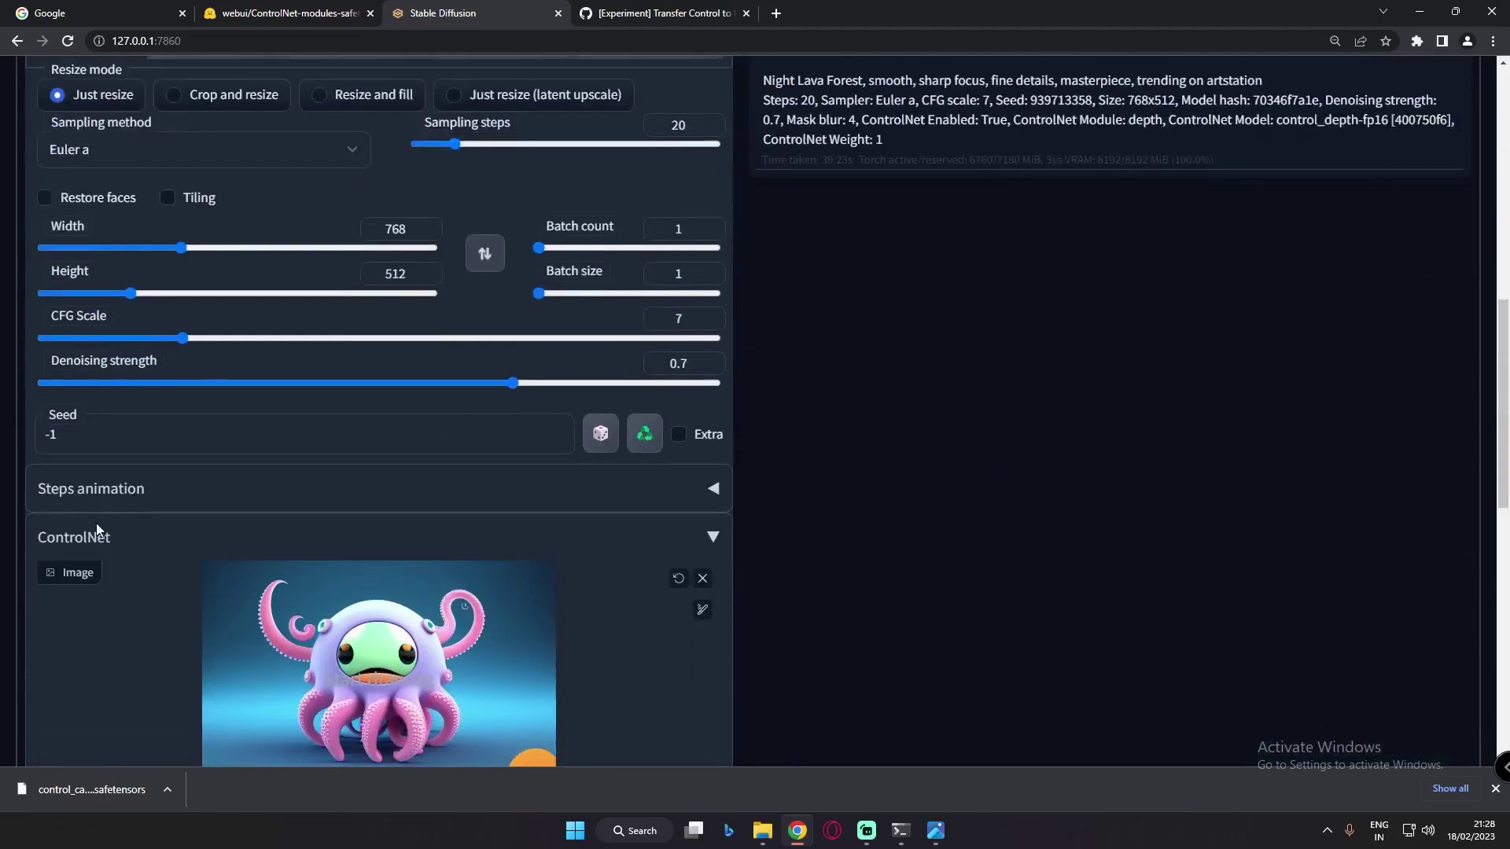
scroll(98, 529, "down", 4)
left_click(132, 657)
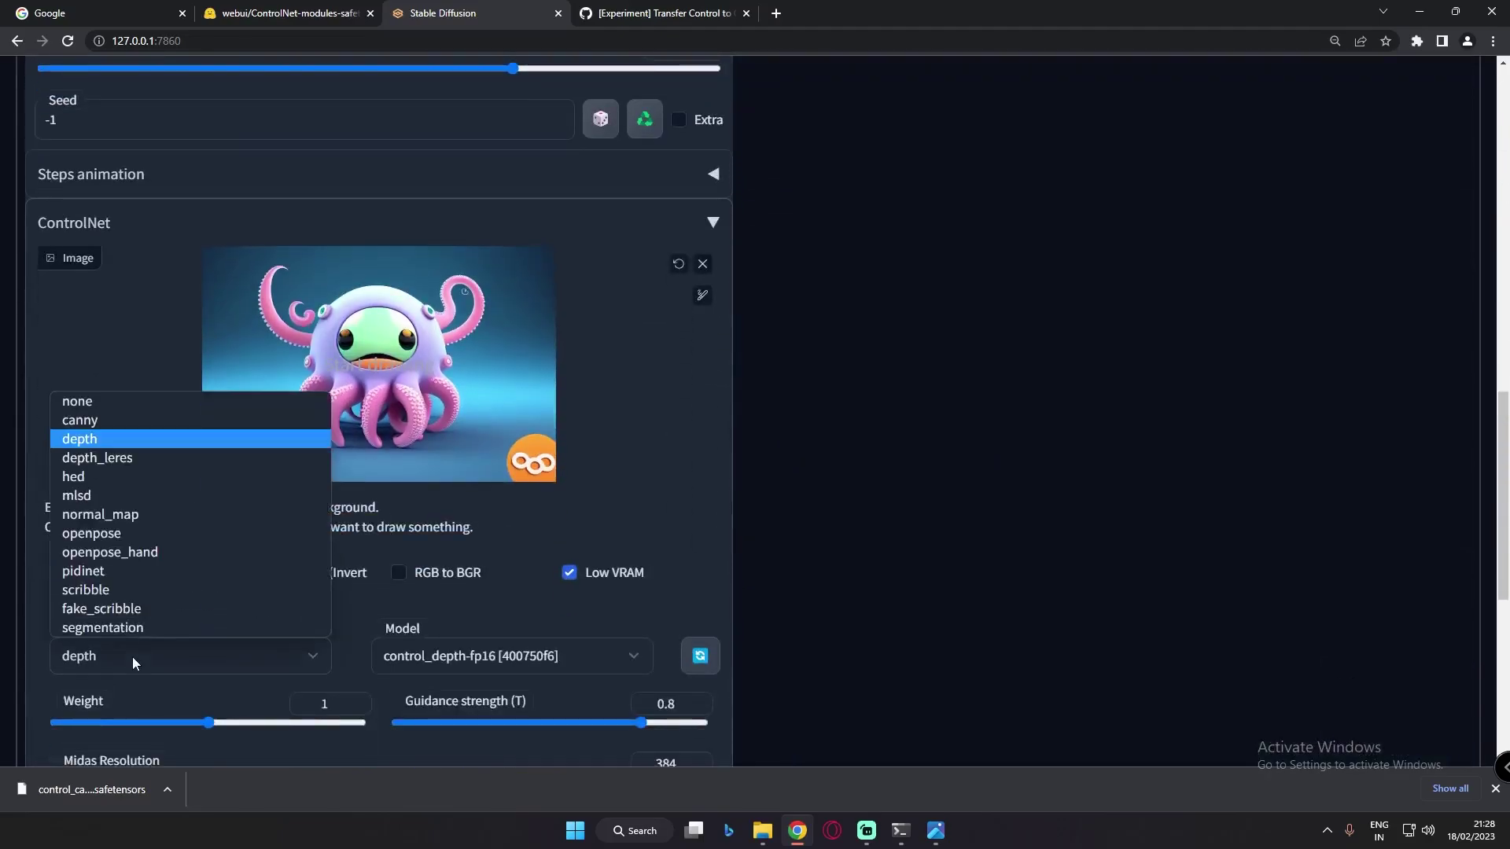
left_click(117, 421)
left_click(502, 660)
left_click(478, 438)
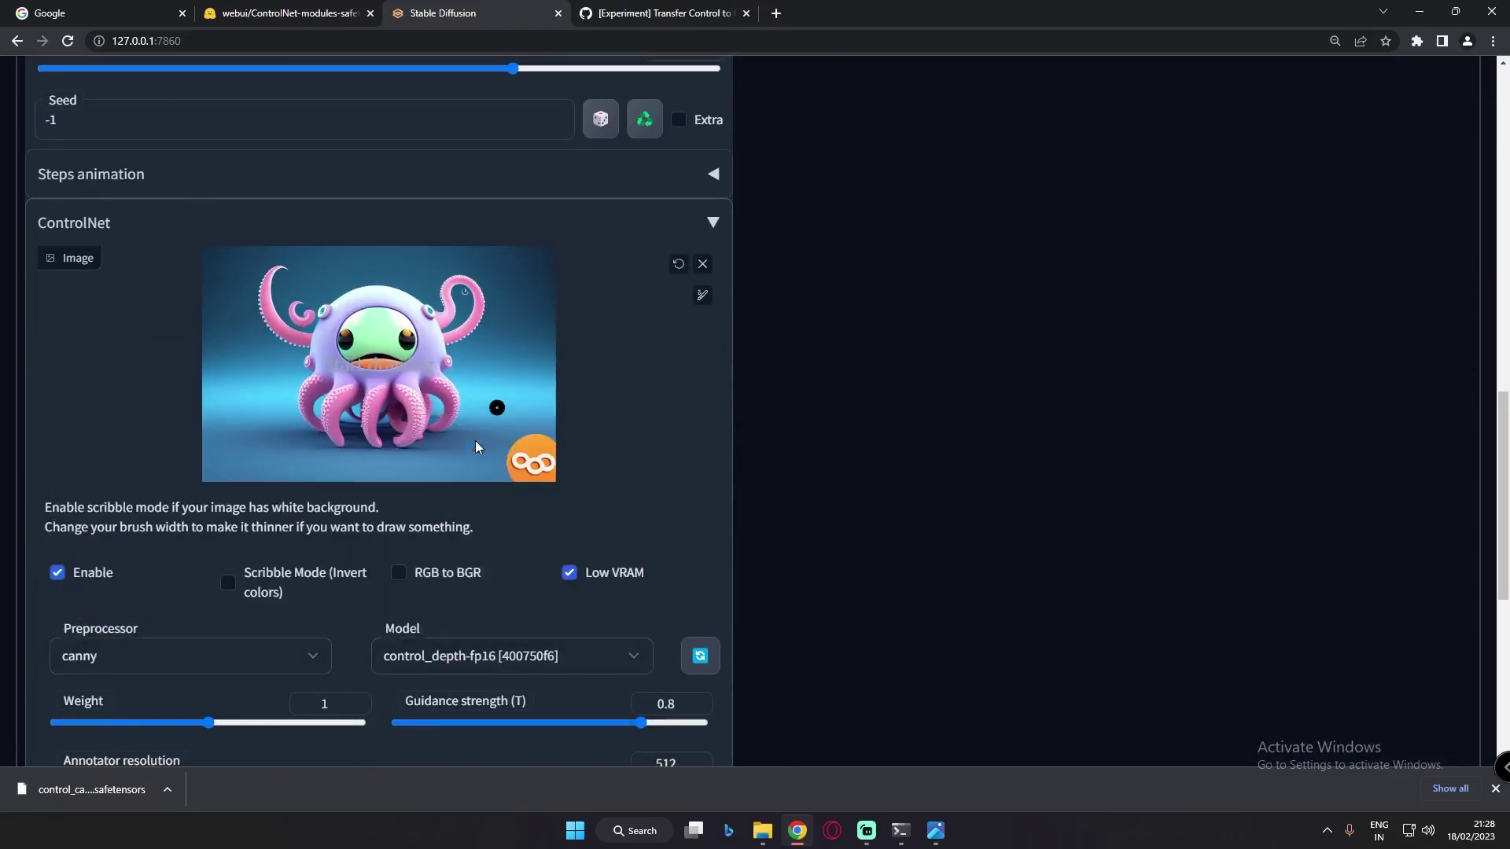
Step: Generate the lava forest octopus with the canny preprocessor and control_canny-fp16 model, and view the result enlarged
scroll(600, 653, "down", 1)
scroll(600, 653, "down", 1)
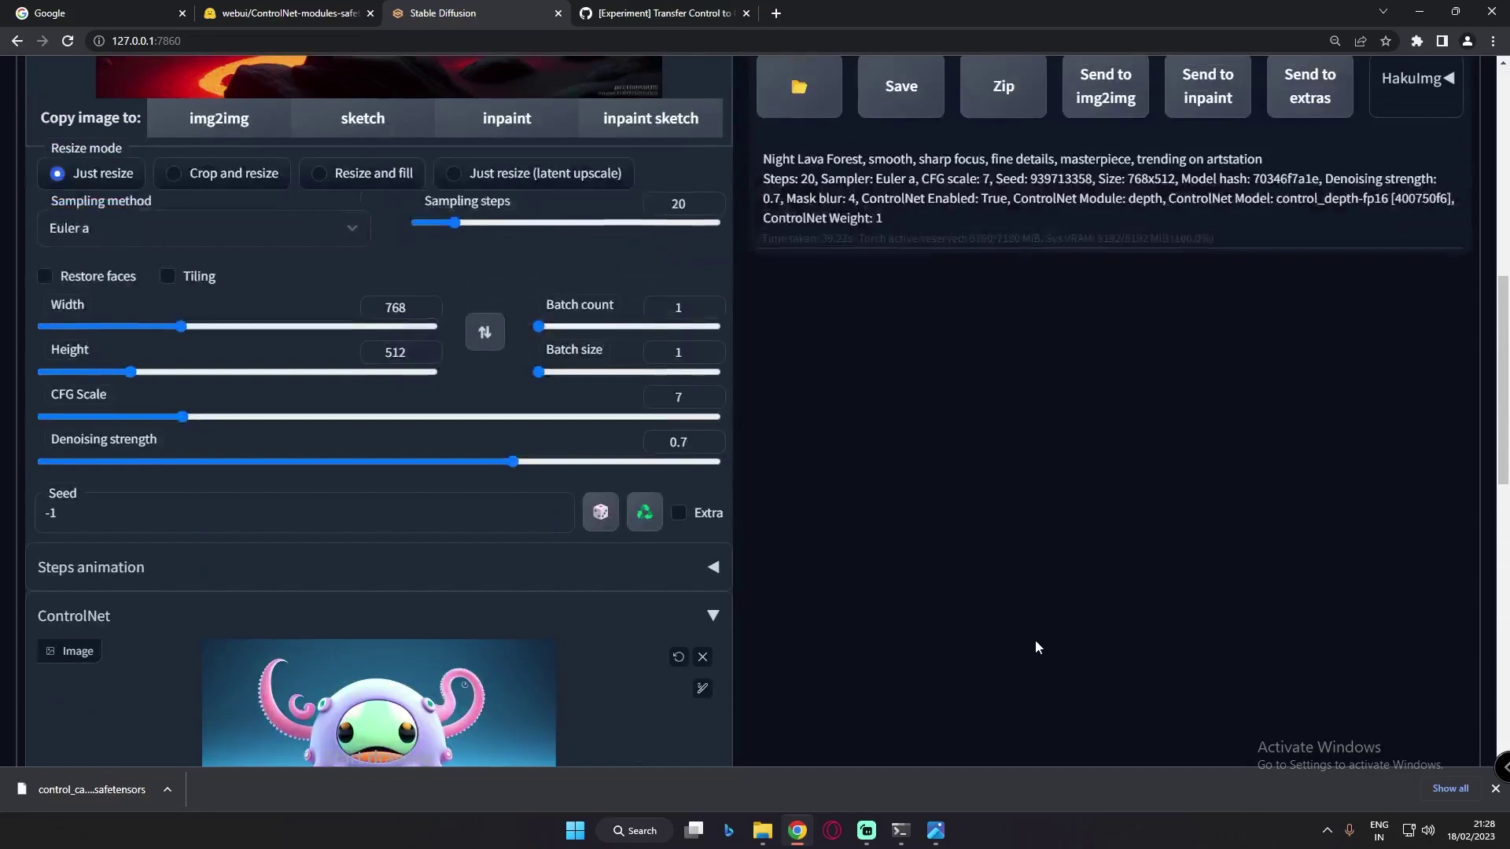
scroll(1038, 640, "up", 10)
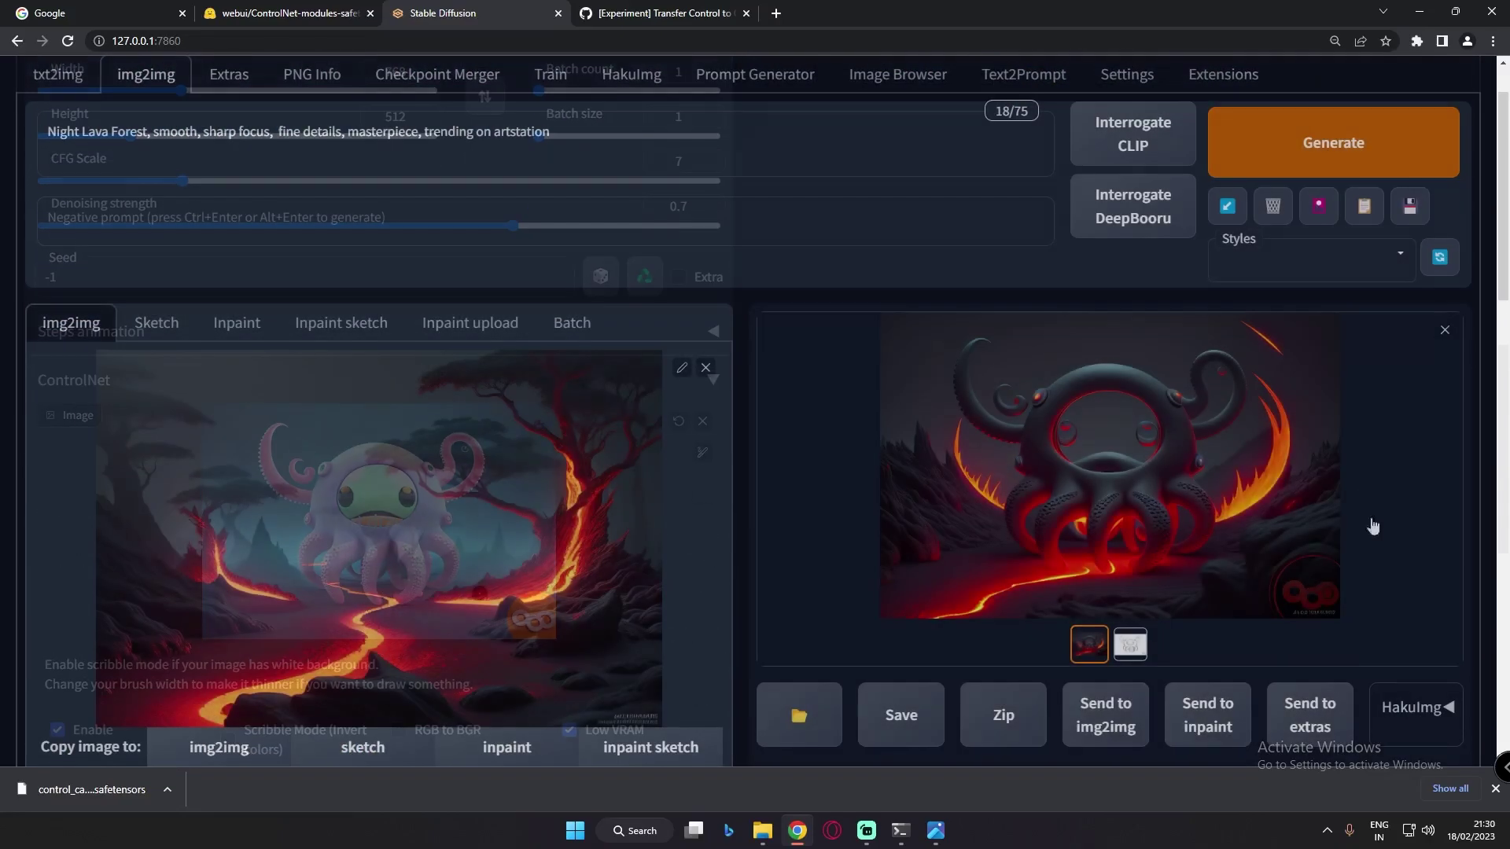
left_click(1133, 472)
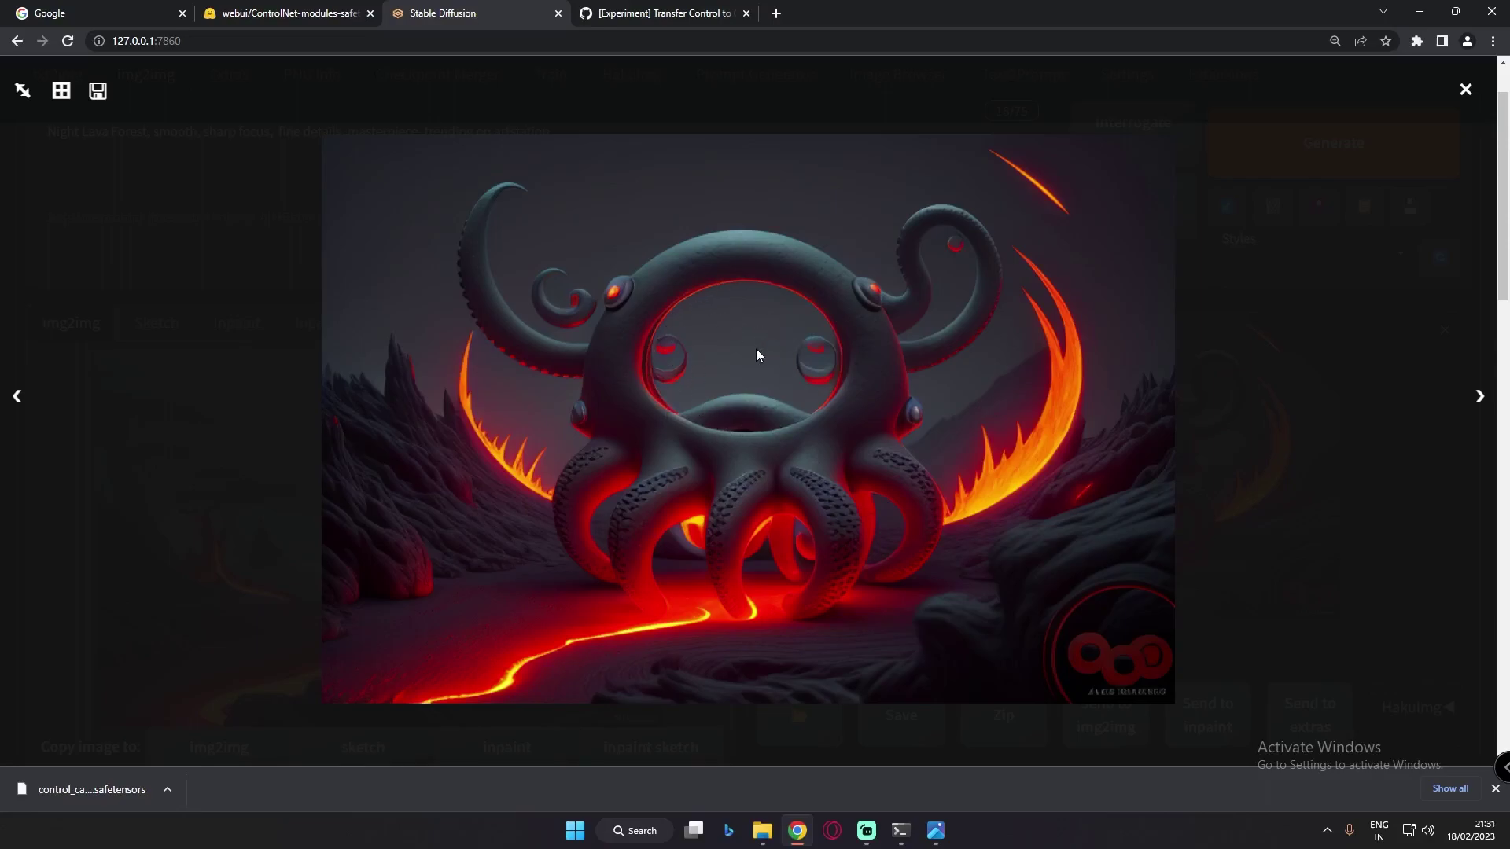
left_click(1384, 491)
left_click(706, 268)
left_click(1373, 478)
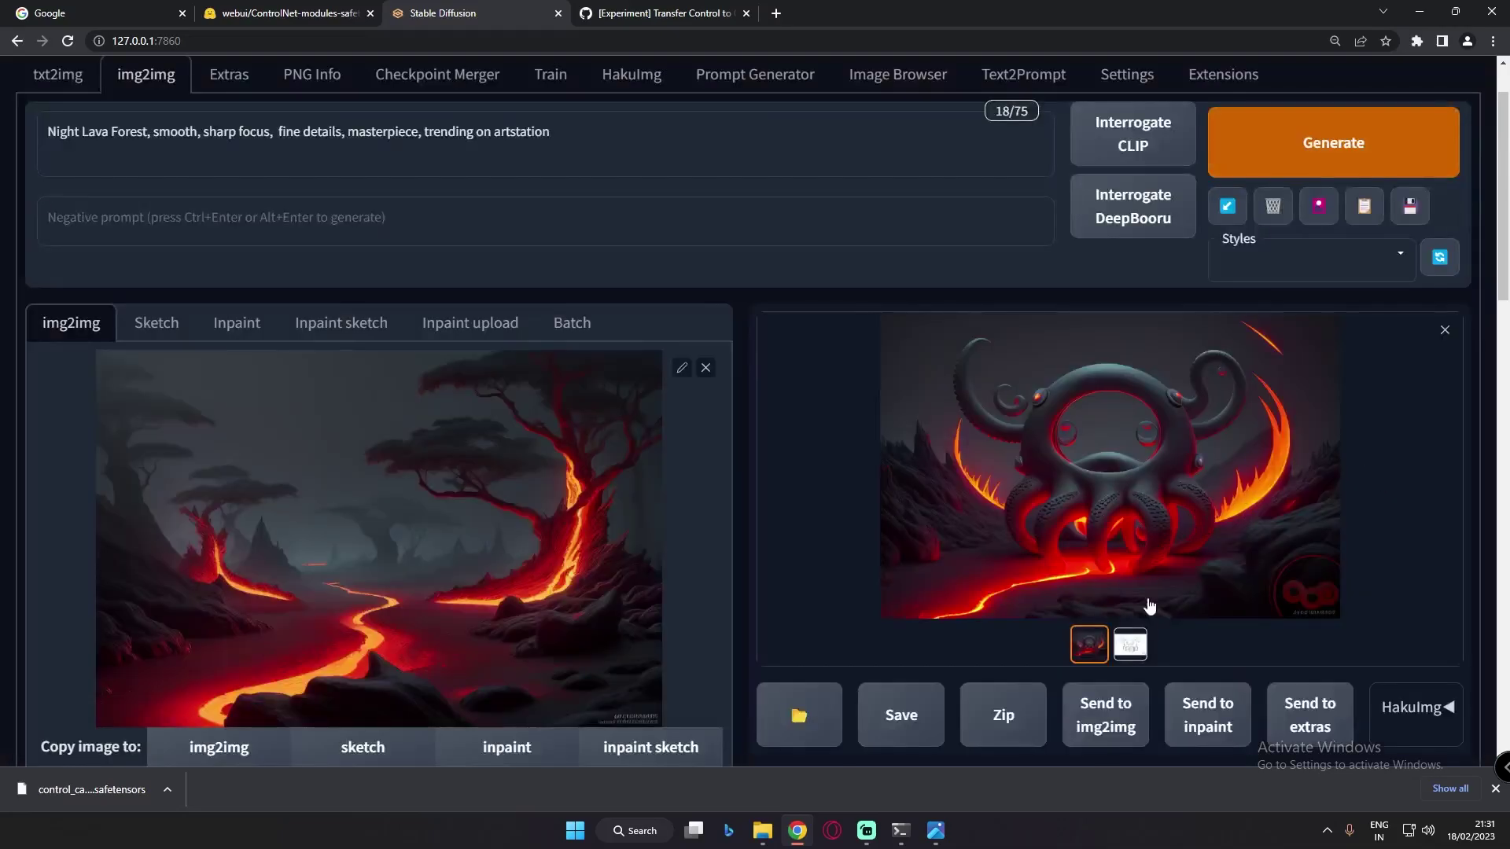
Step: Compare the canny edge map and source images with the generated octopus, and review the img2img and ControlNet canny settings
left_click(1130, 643)
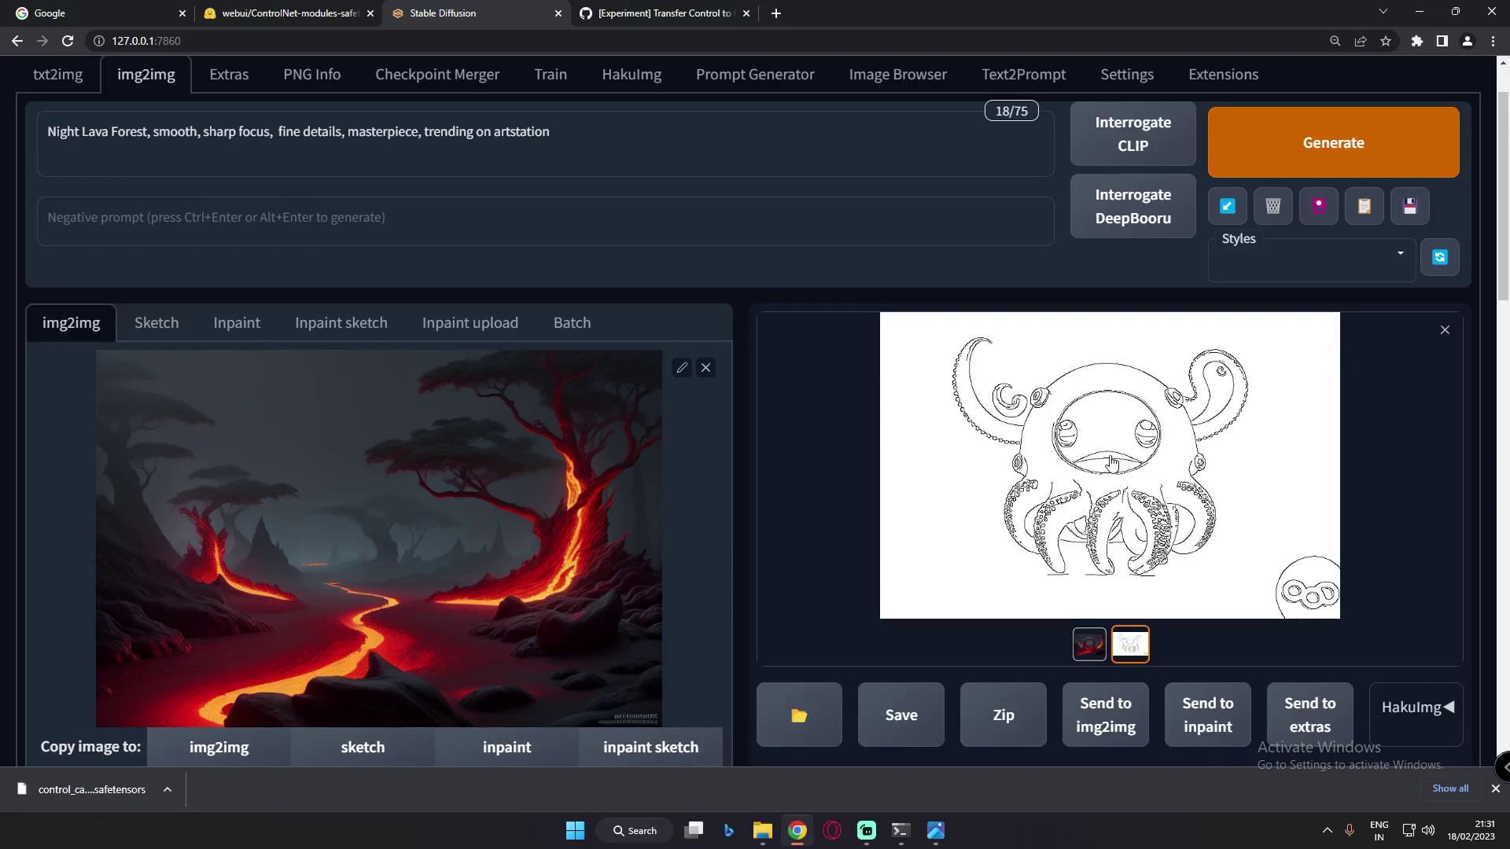
left_click(1069, 481)
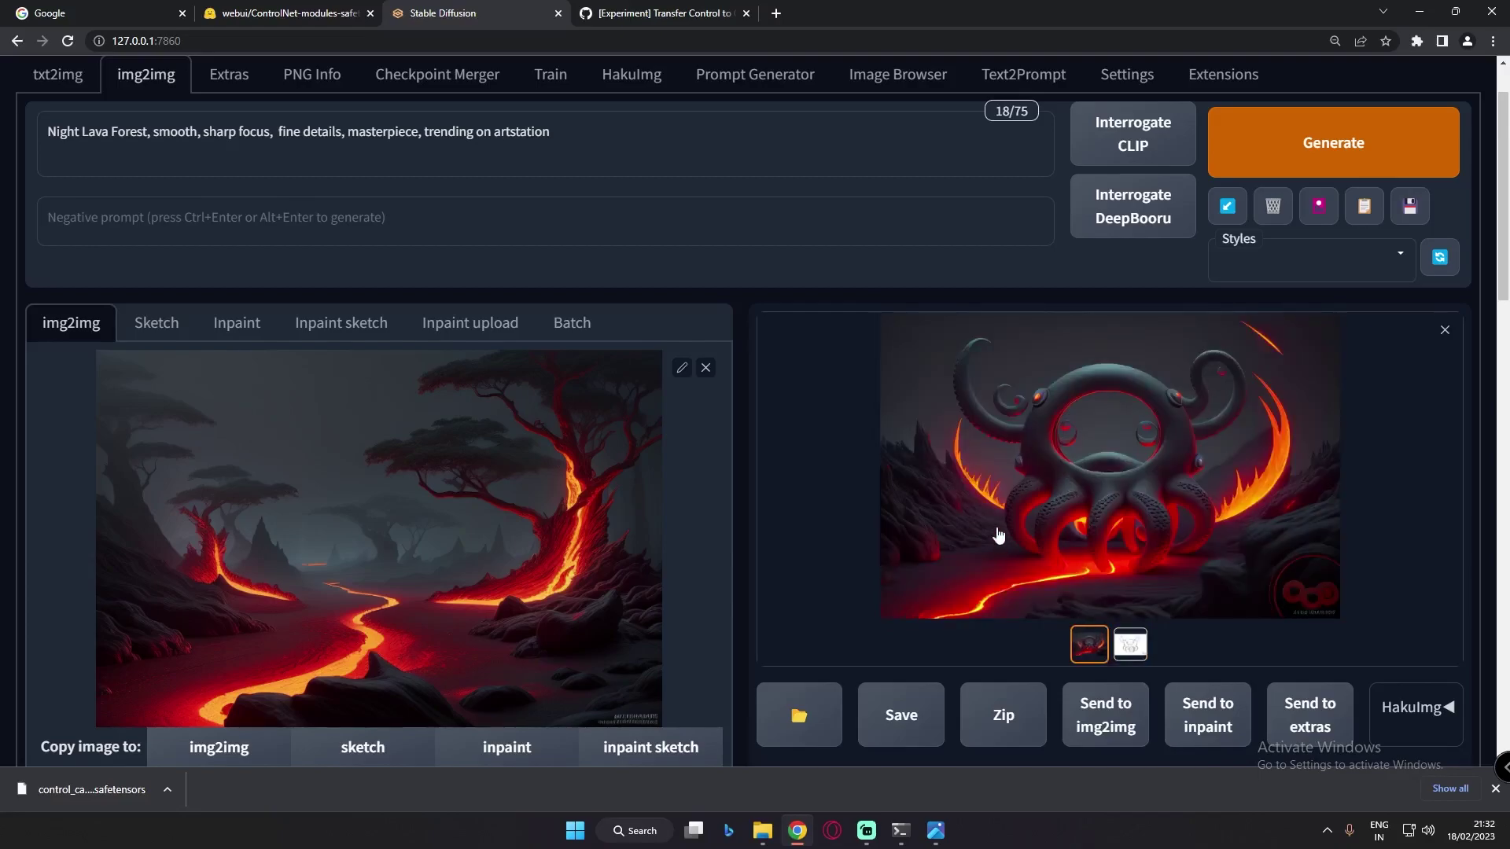
scroll(768, 540, "down", 10)
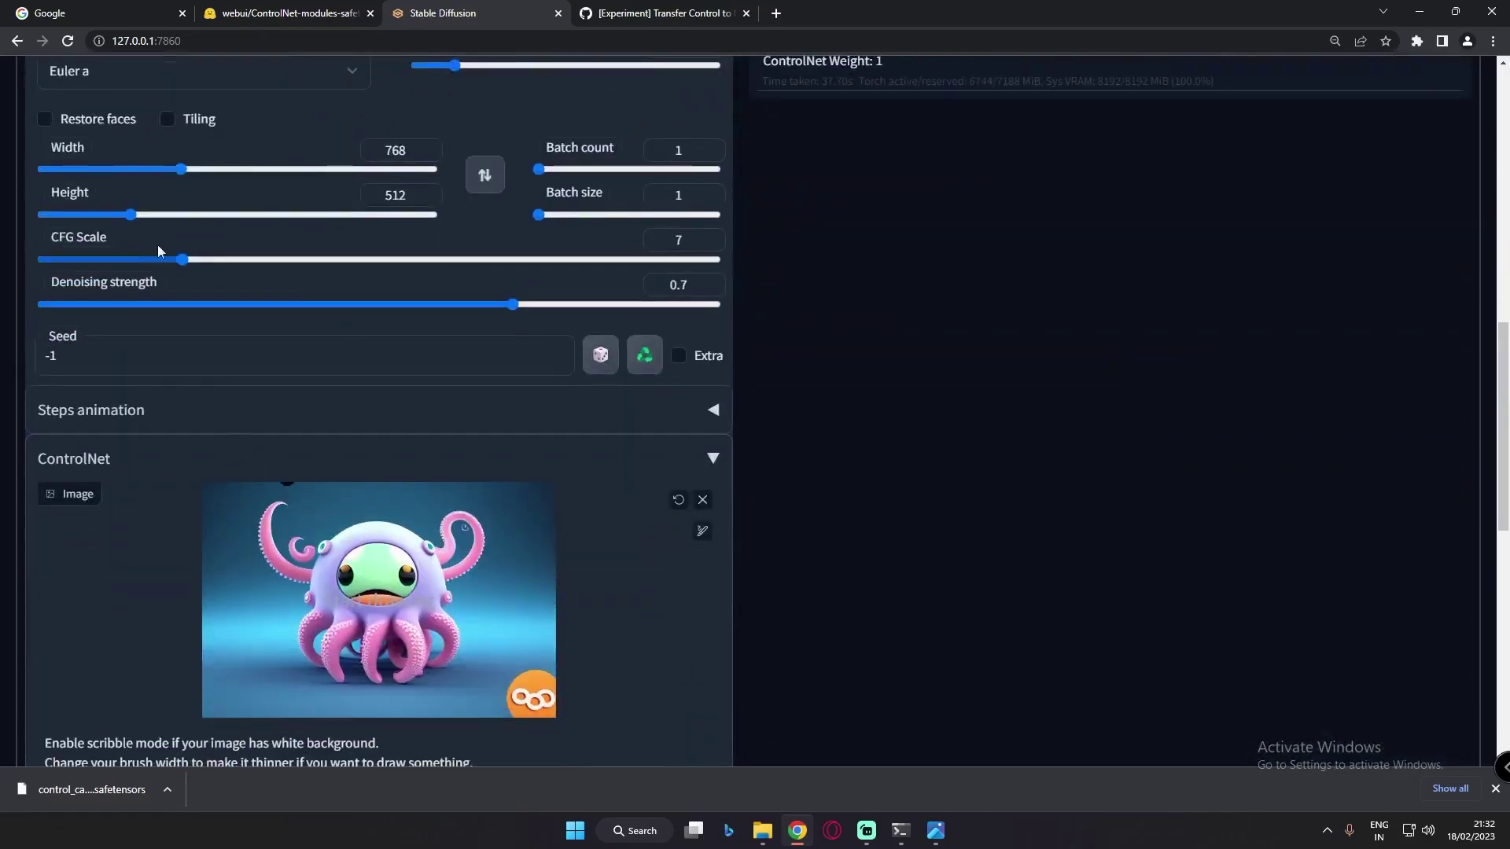
scroll(433, 580, "up", 1)
scroll(433, 580, "down", 2)
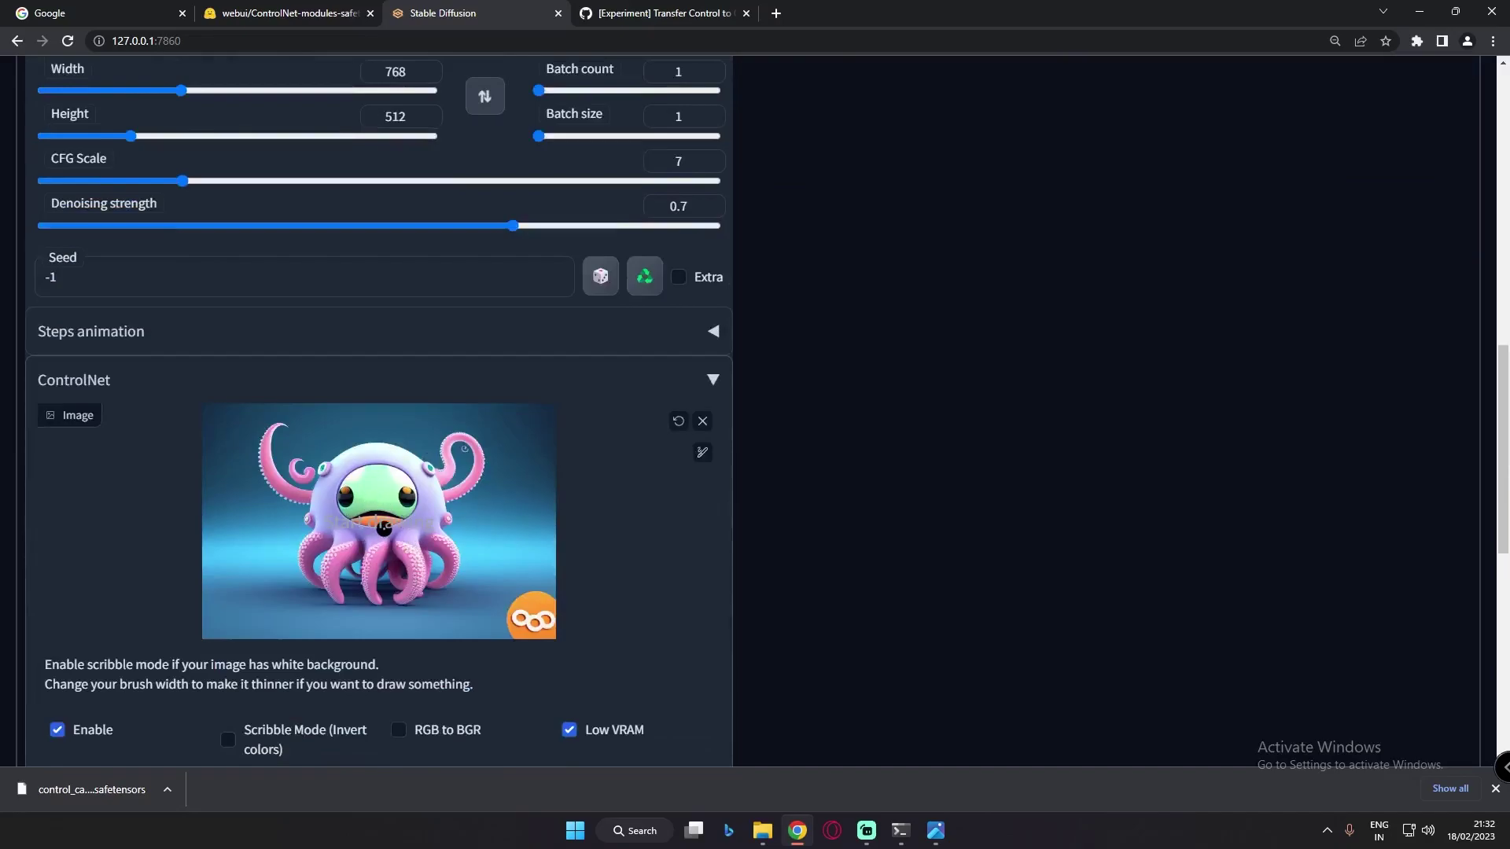
scroll(1132, 641, "up", 12)
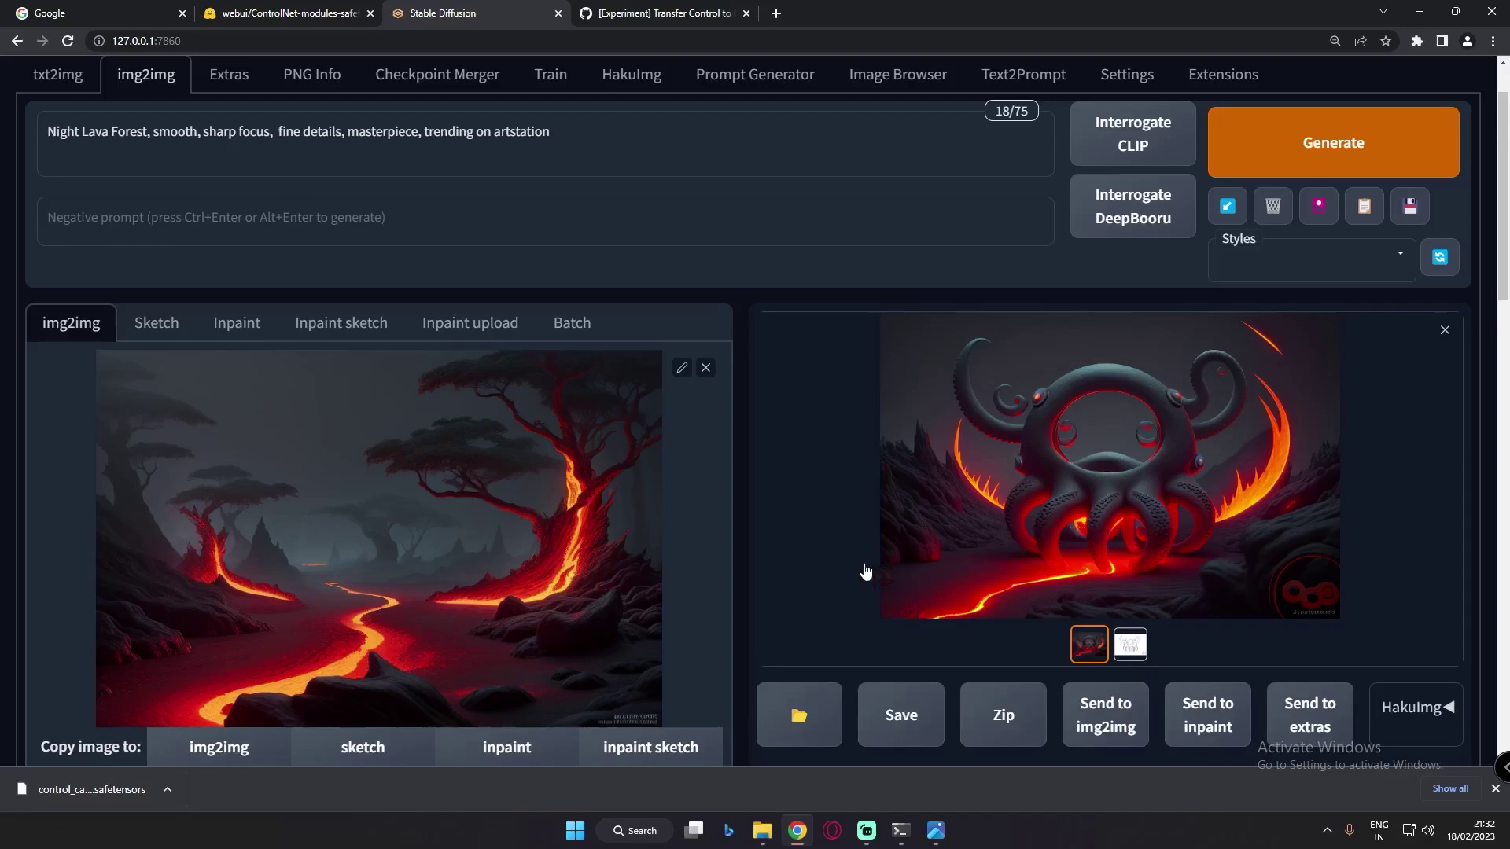
scroll(787, 597, "down", 8)
scroll(712, 621, "down", 7)
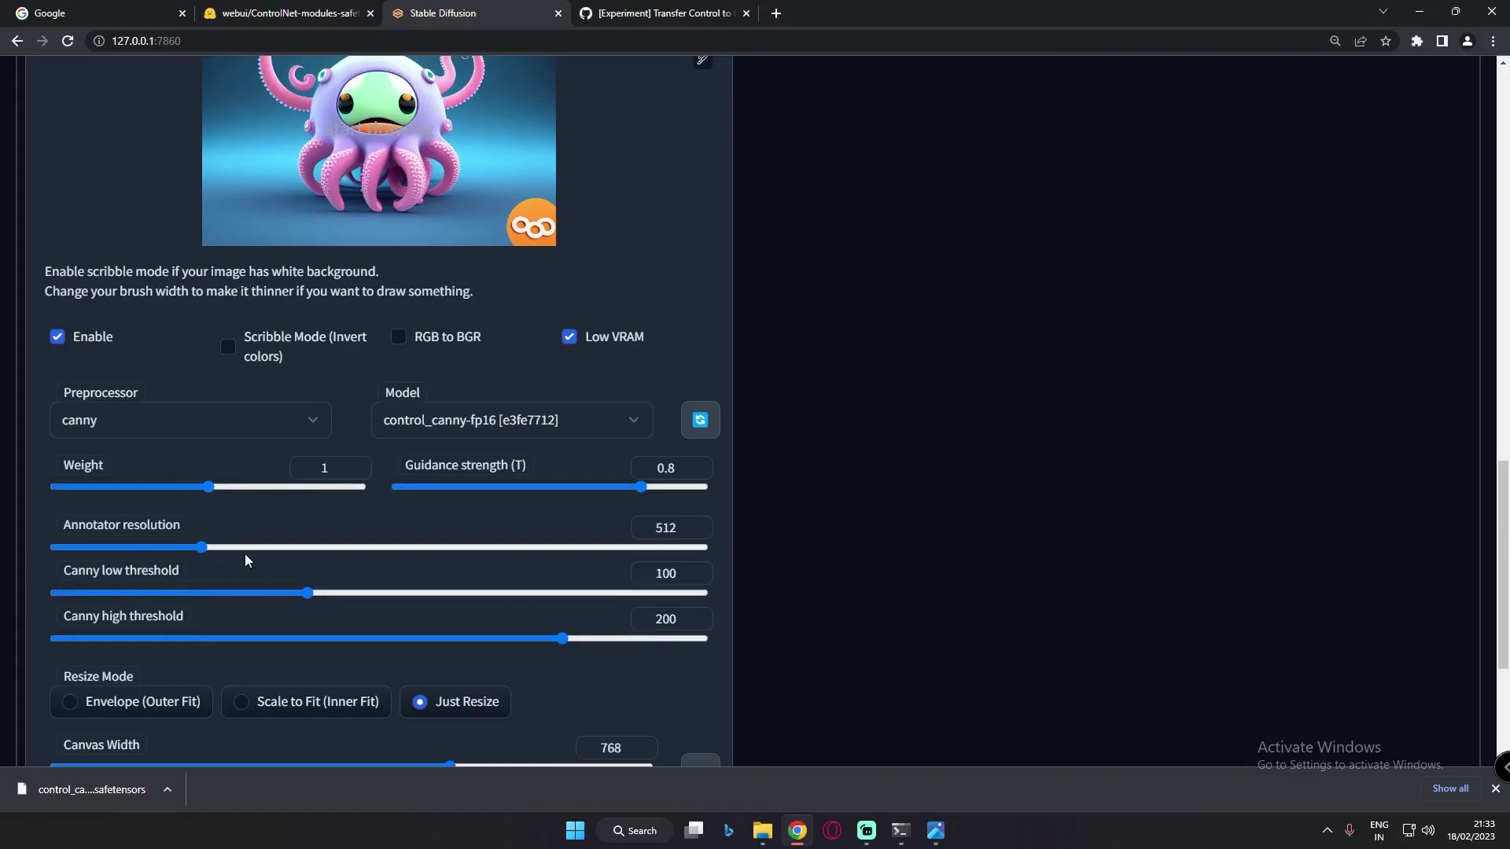
scroll(244, 554, "up", 15)
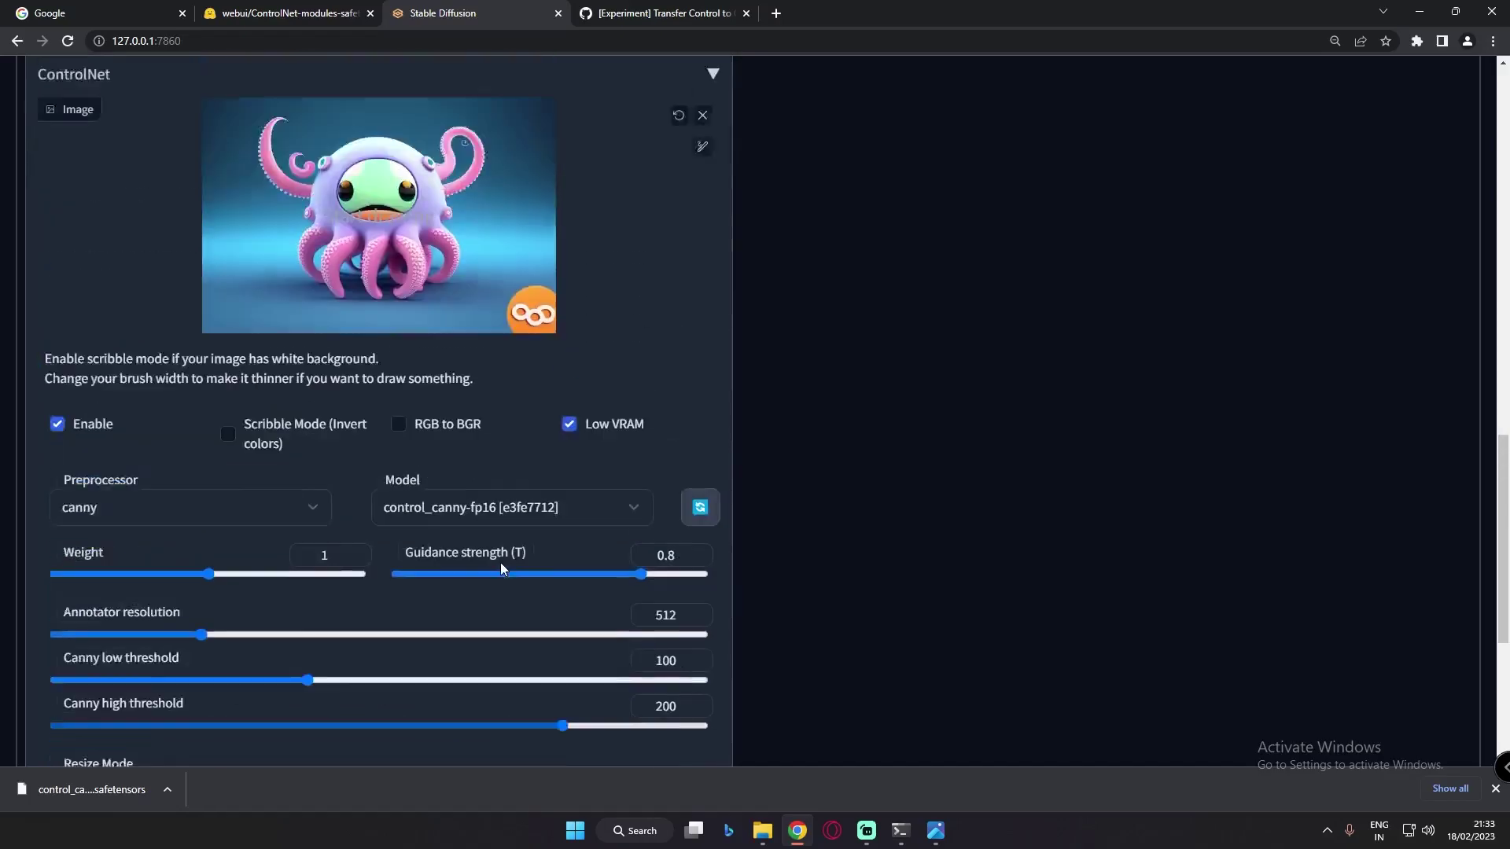
scroll(1084, 499, "up", 1)
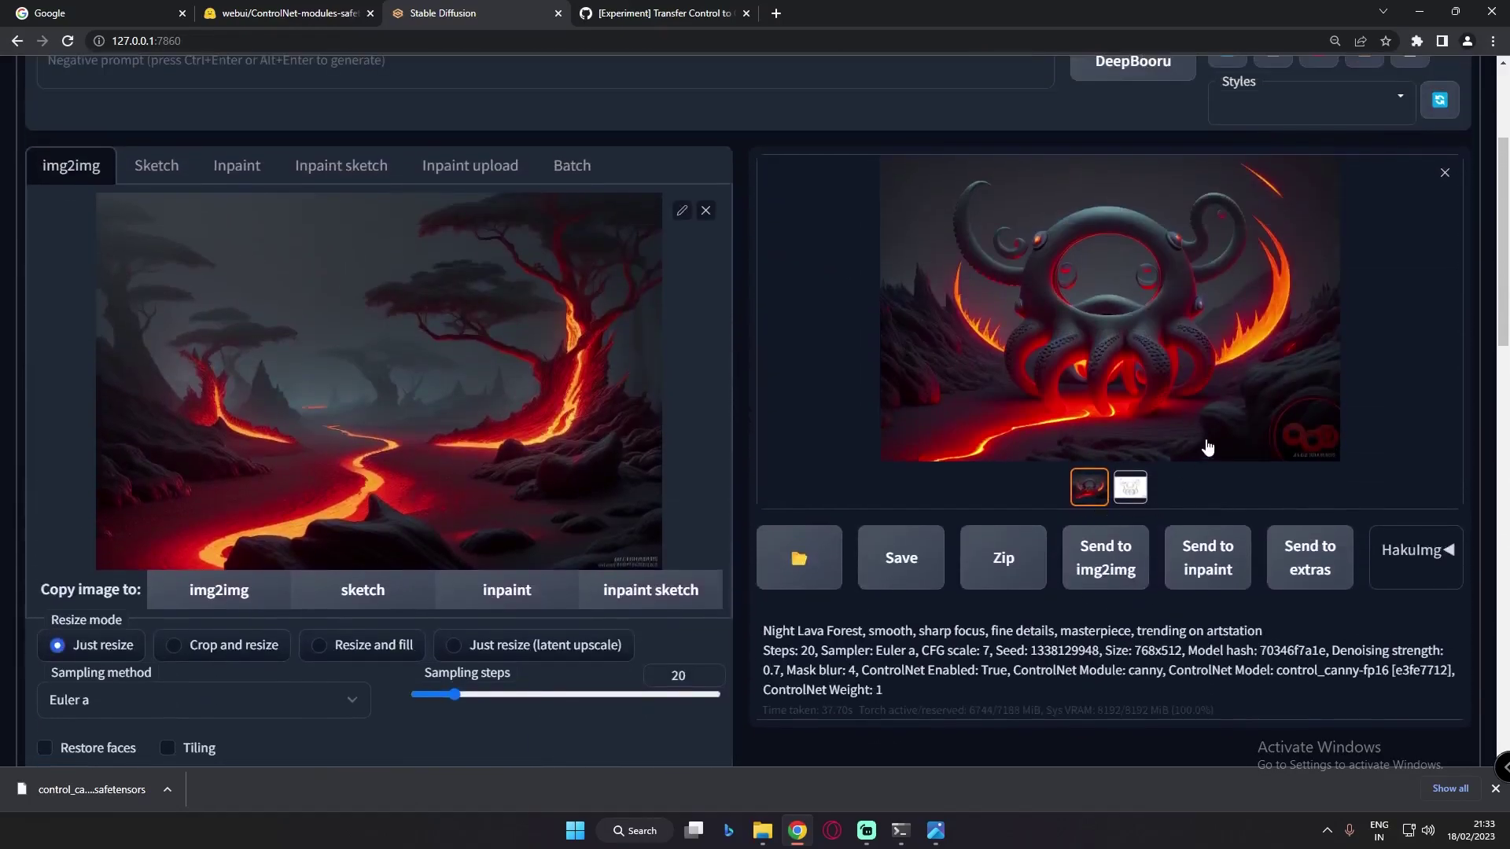